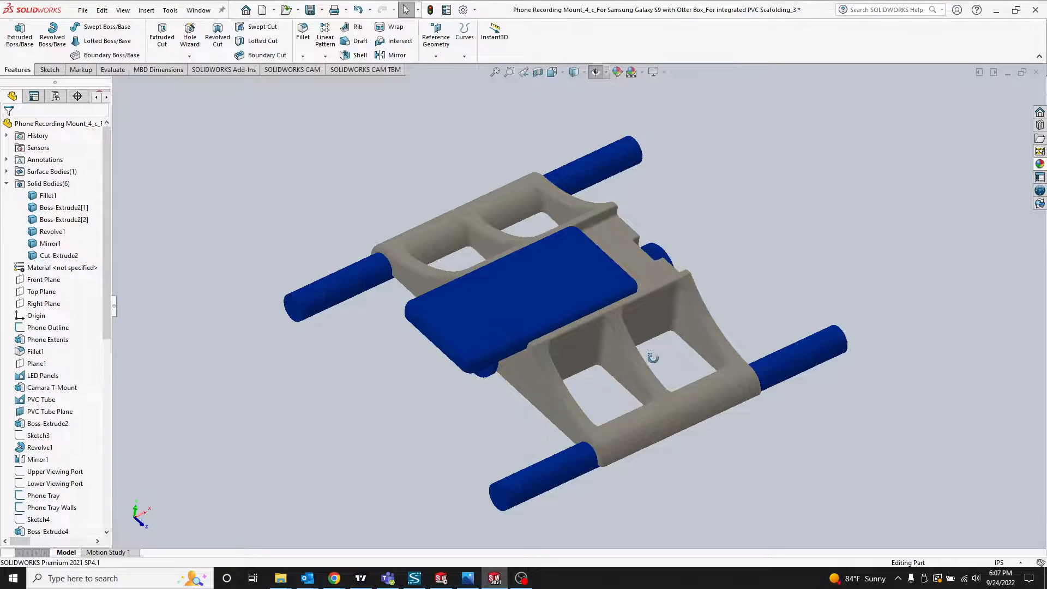
Step: Examine the phone mount from several angles, highlighting both PVC tube bodies, the phone body and the round revolved body
middle_drag(653, 358, 701, 266)
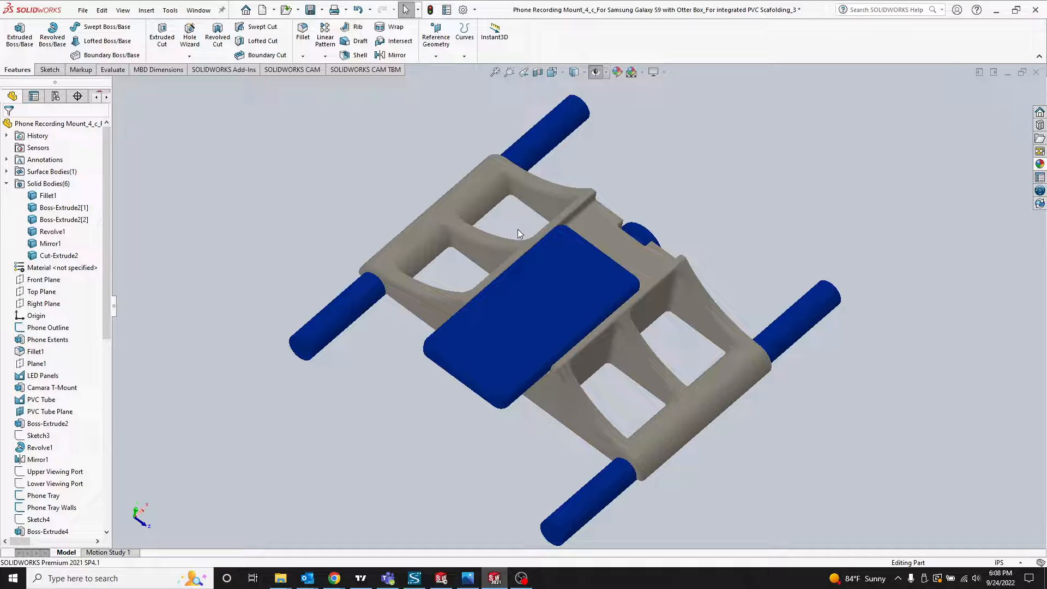
middle_drag(519, 229, 518, 204)
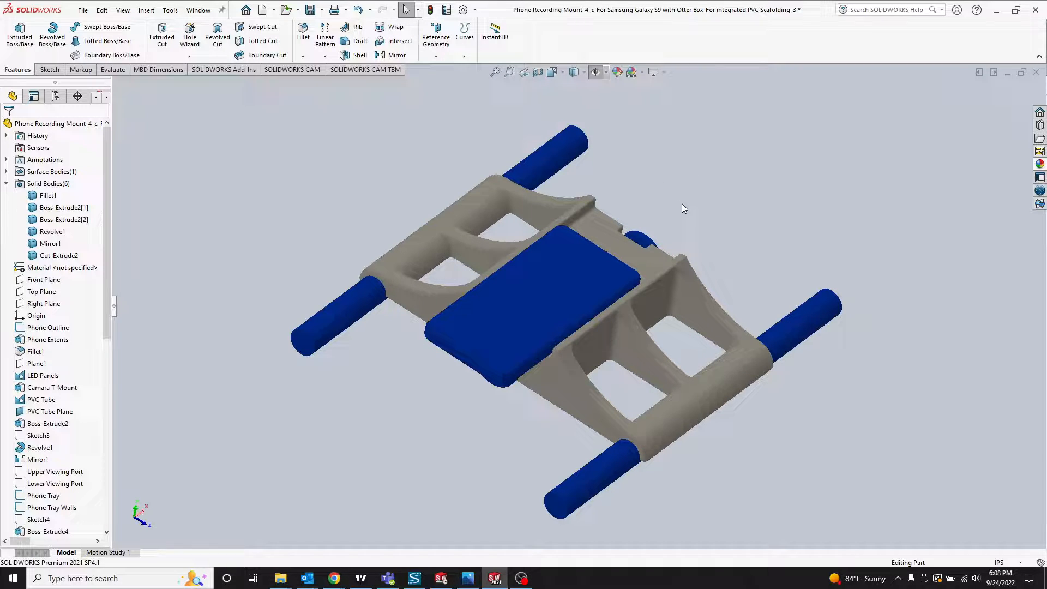
middle_drag(705, 270, 678, 328)
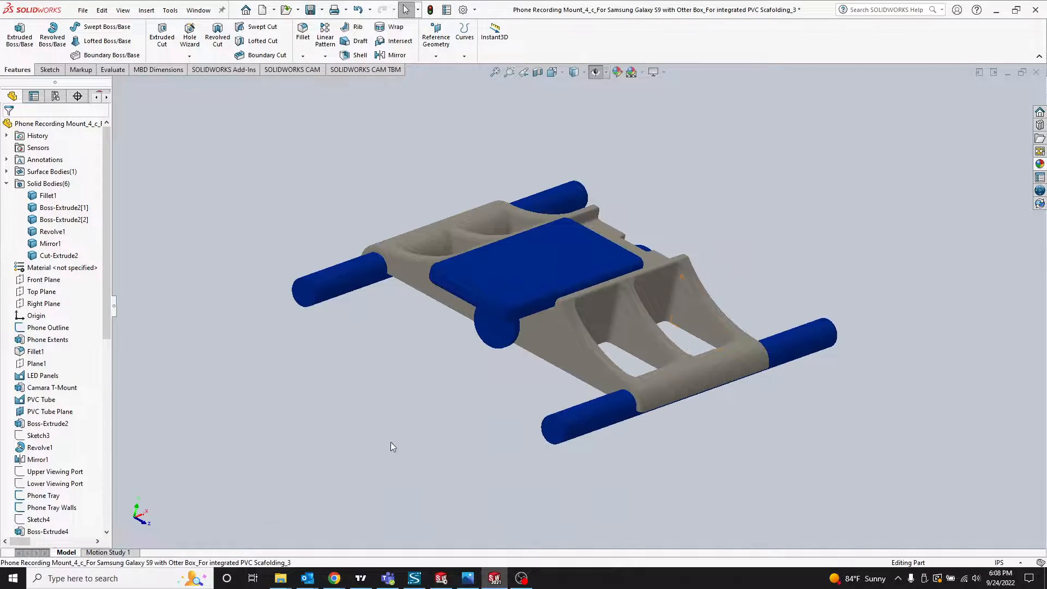
click(591, 409)
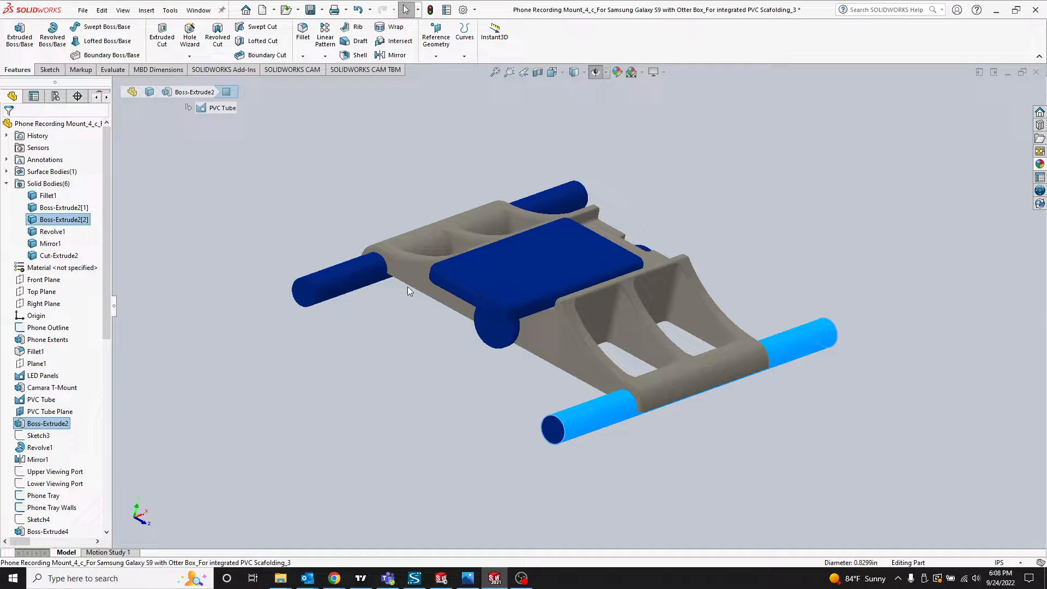
click(332, 272)
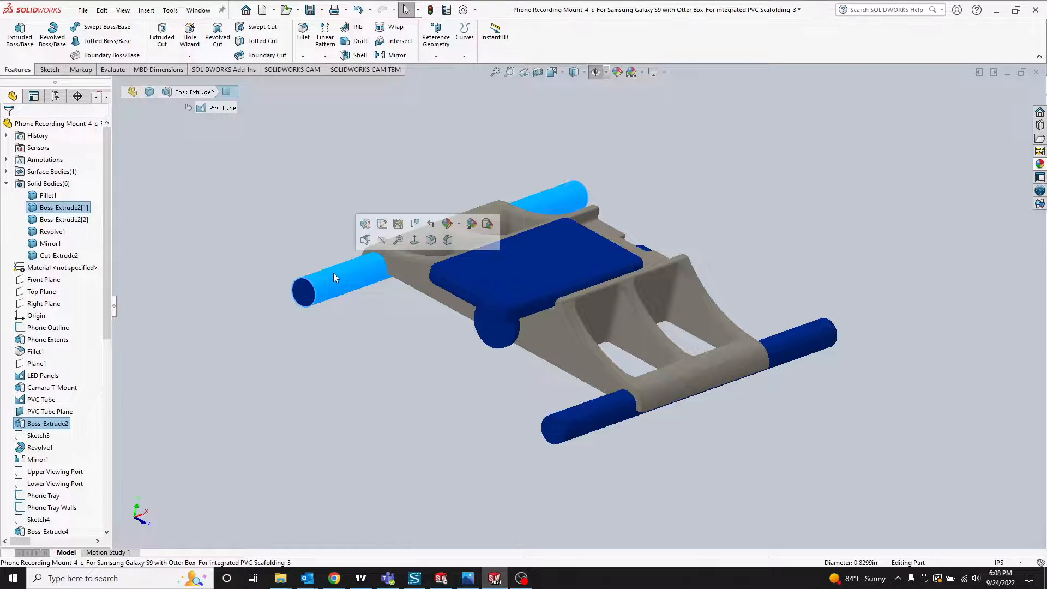
click(446, 372)
middle_drag(660, 195, 578, 275)
click(532, 263)
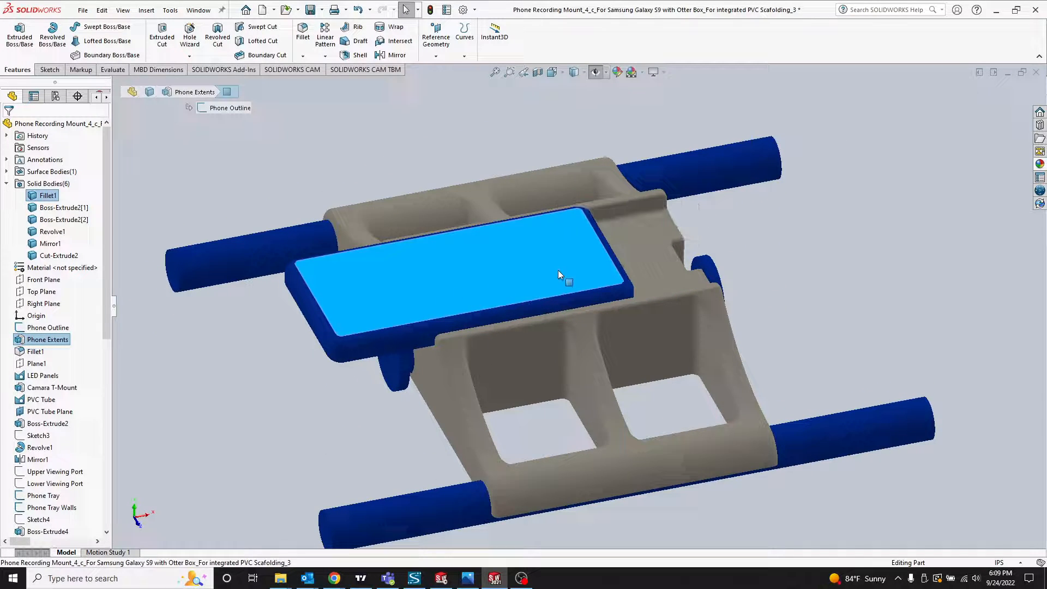
middle_drag(536, 368, 425, 362)
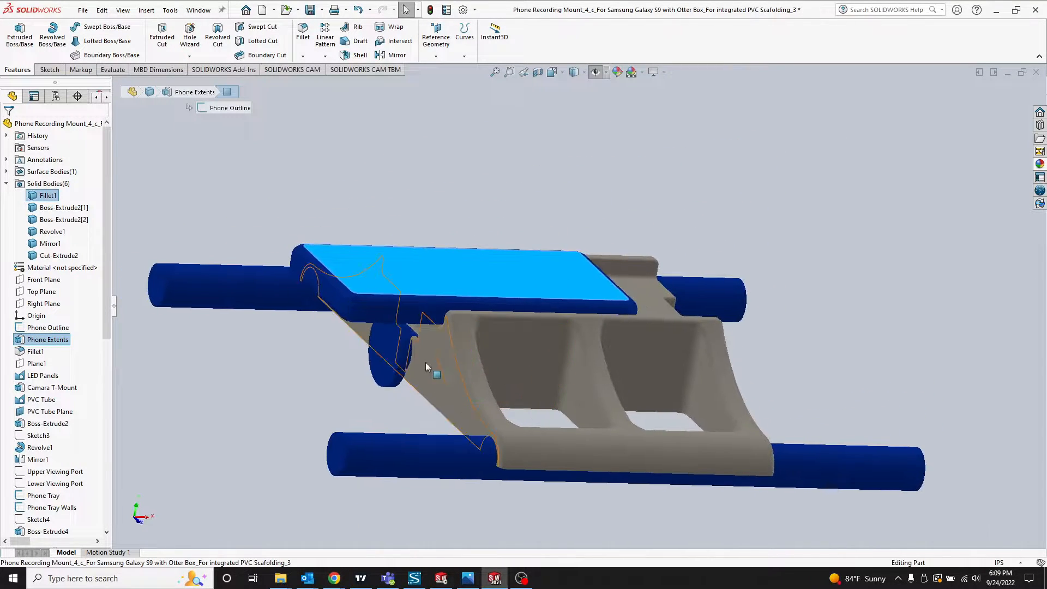
click(378, 345)
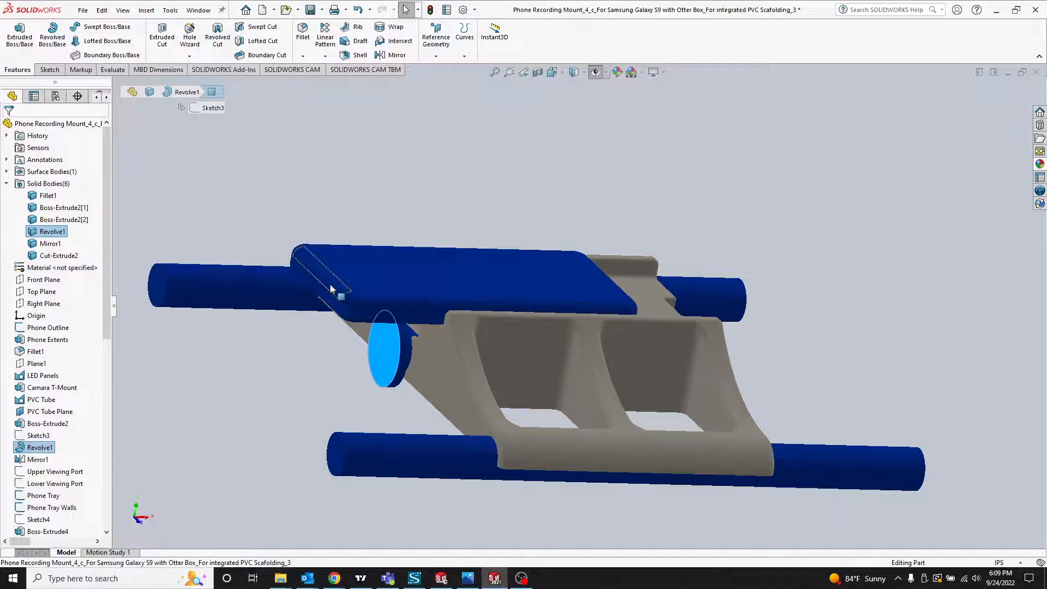
middle_drag(425, 309, 375, 352)
click(378, 365)
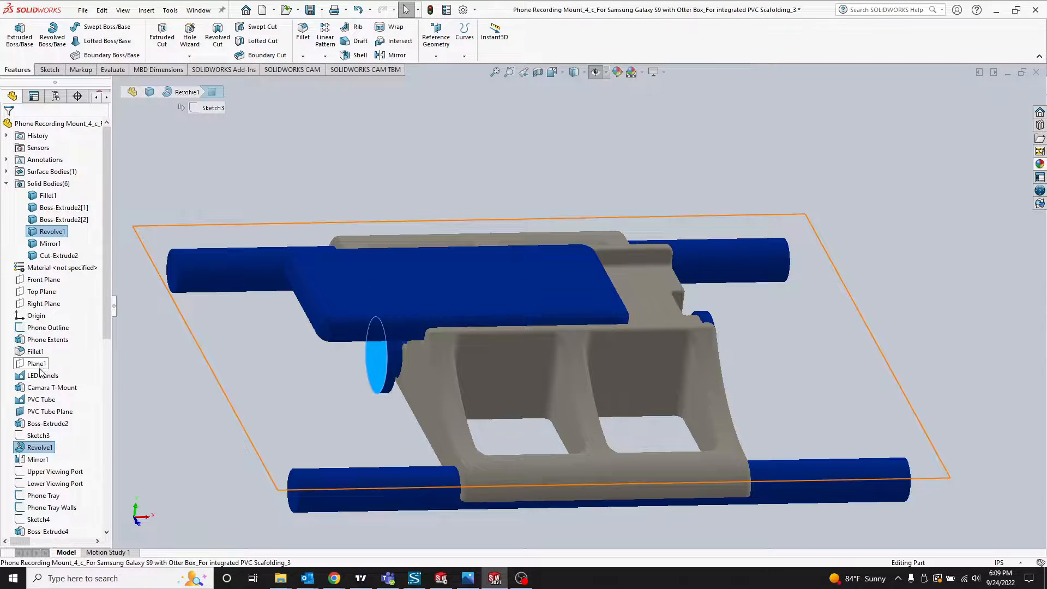
Step: Highlight the PVC Tube and LED Panels sketches to view their layout on the model
click(41, 399)
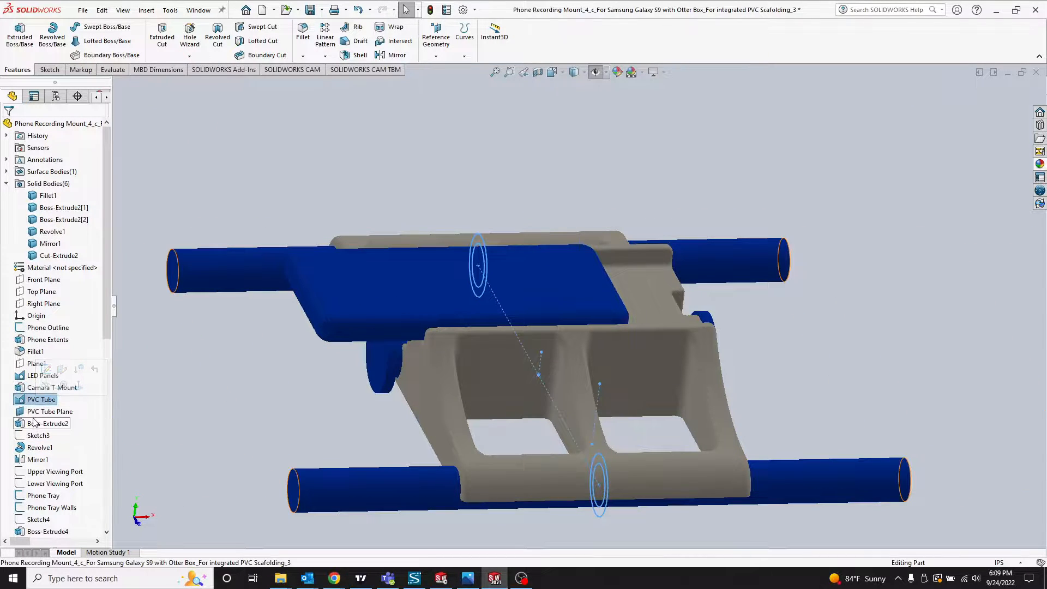
click(33, 377)
scroll(609, 246, up, 1)
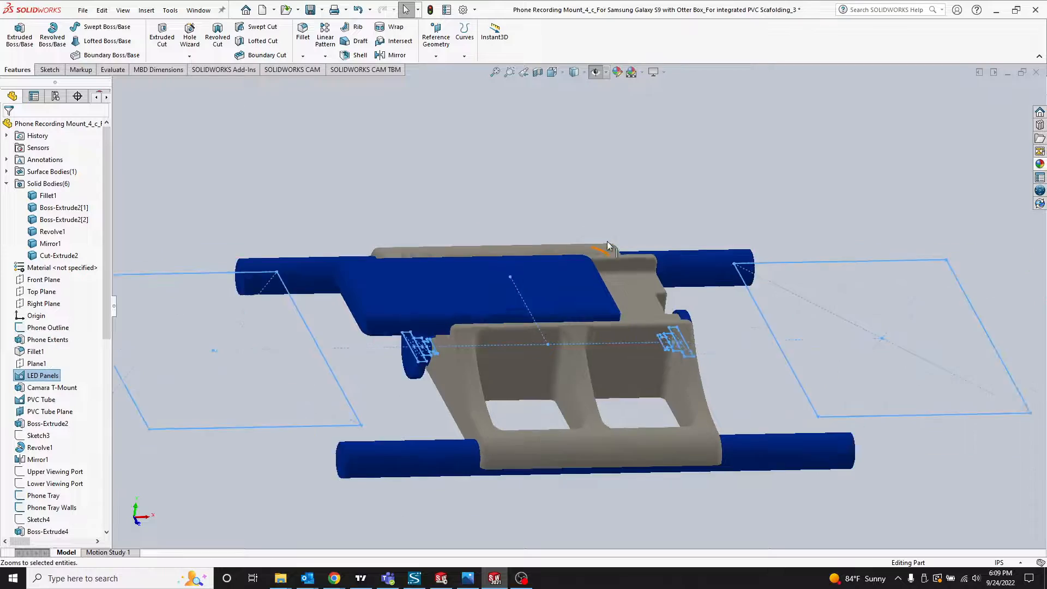
mouse_move(609, 246)
middle_down()
mouse_move(610, 272)
mouse_move(591, 306)
mouse_move(613, 340)
mouse_move(606, 265)
mouse_move(584, 281)
mouse_move(597, 319)
mouse_move(598, 289)
mouse_move(599, 315)
middle_up()
click(571, 223)
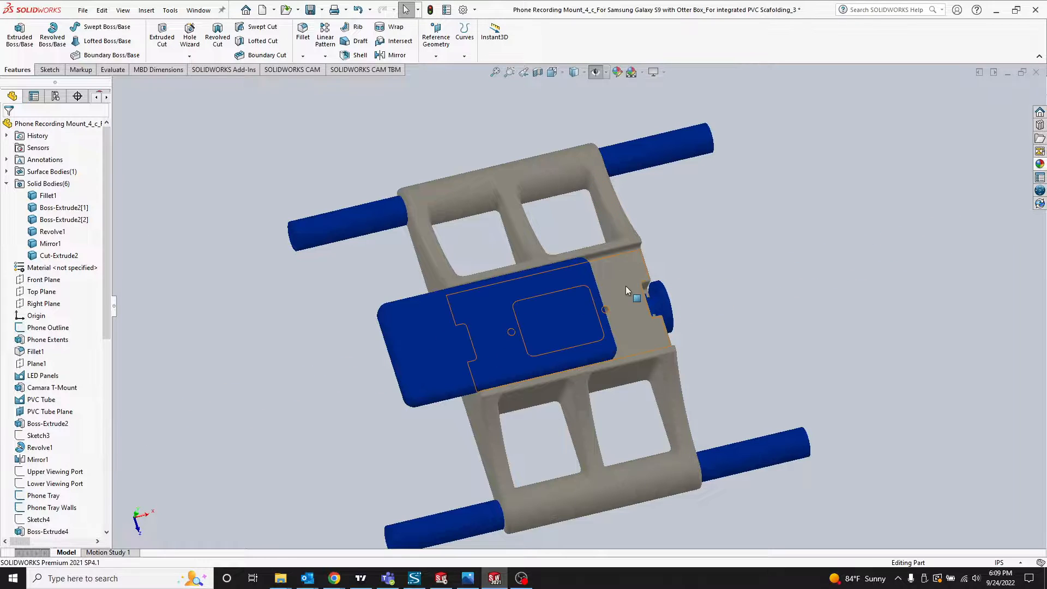
Step: Display the model as shaded with edges
middle_drag(626, 286, 643, 218)
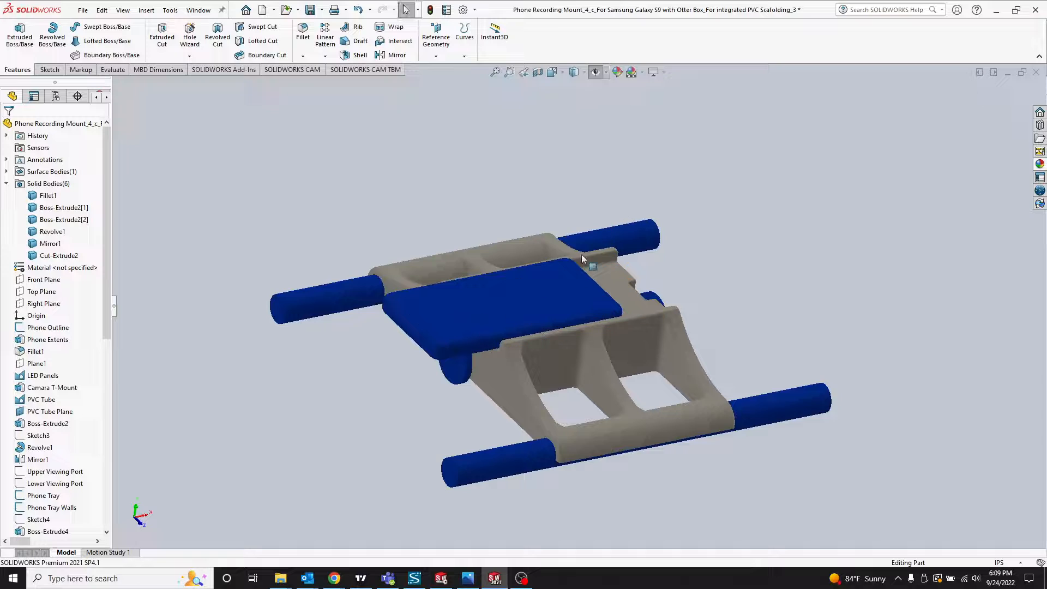
click(584, 72)
click(577, 89)
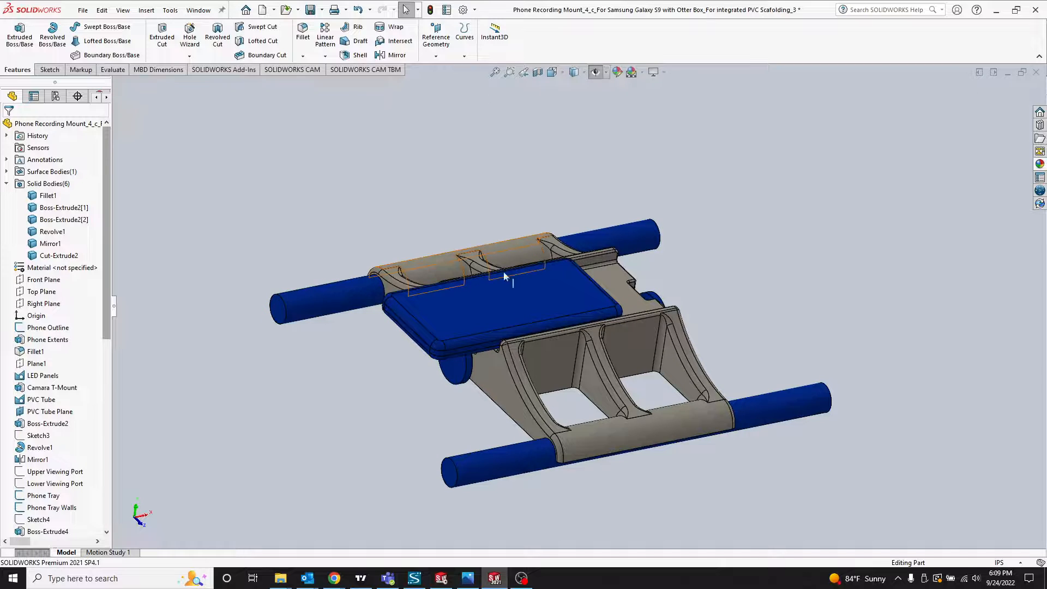
Step: Roll the feature history back to just after the Phone Outline sketch and turn visibility of sketches and reference items back on
mouse_move(105, 266)
mouse_down()
mouse_move(106, 474)
mouse_move(107, 261)
mouse_up()
click(39, 329)
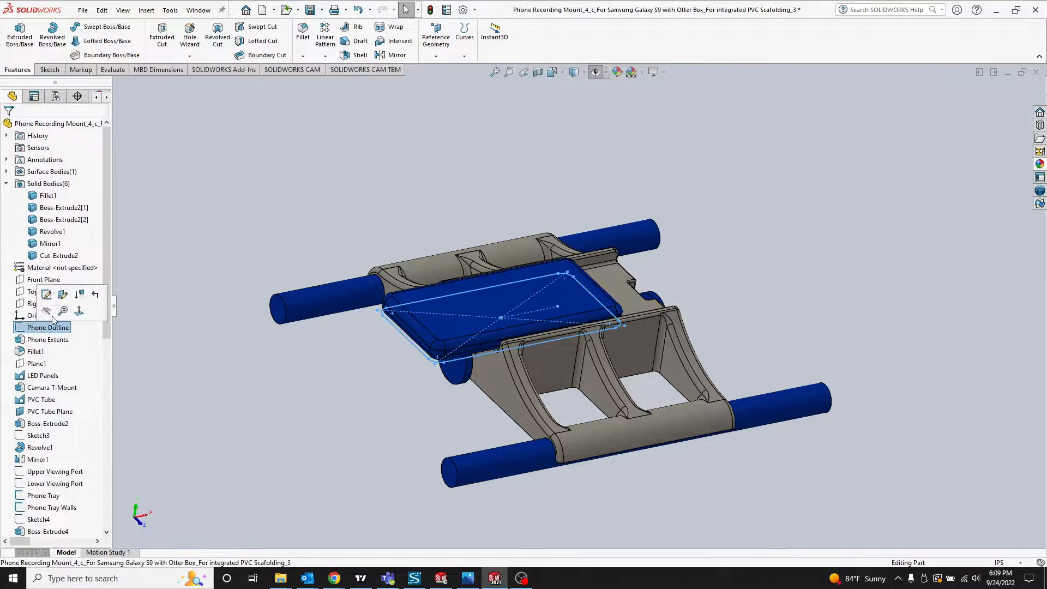
click(98, 299)
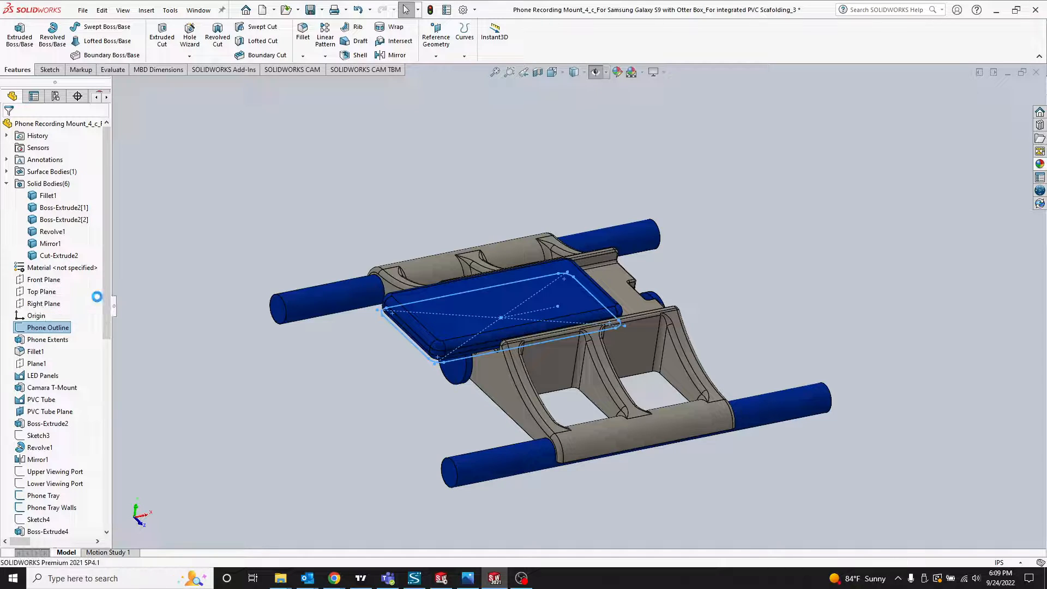
drag(91, 224, 85, 236)
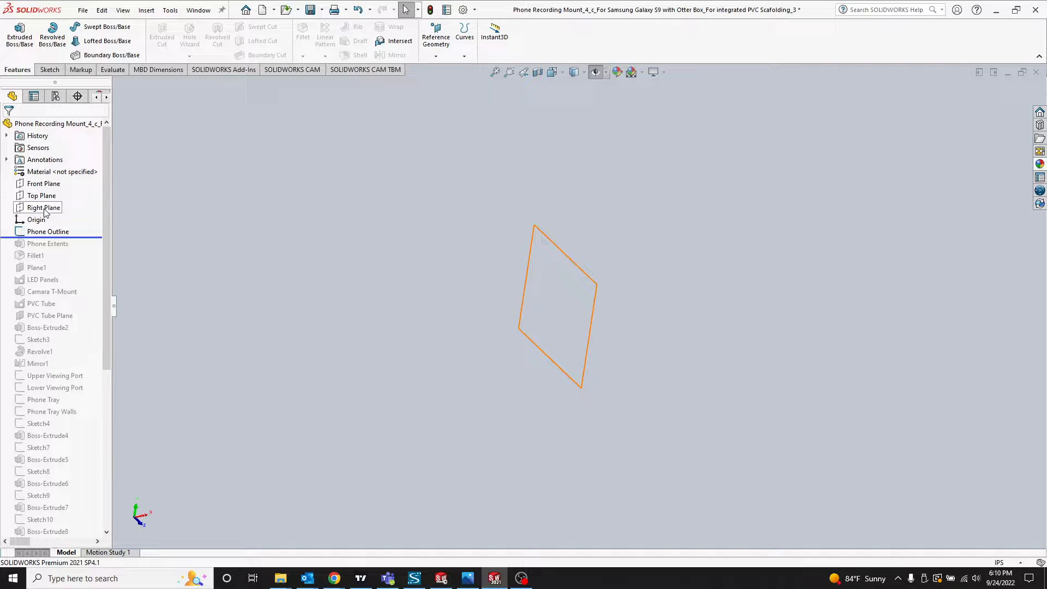
click(597, 69)
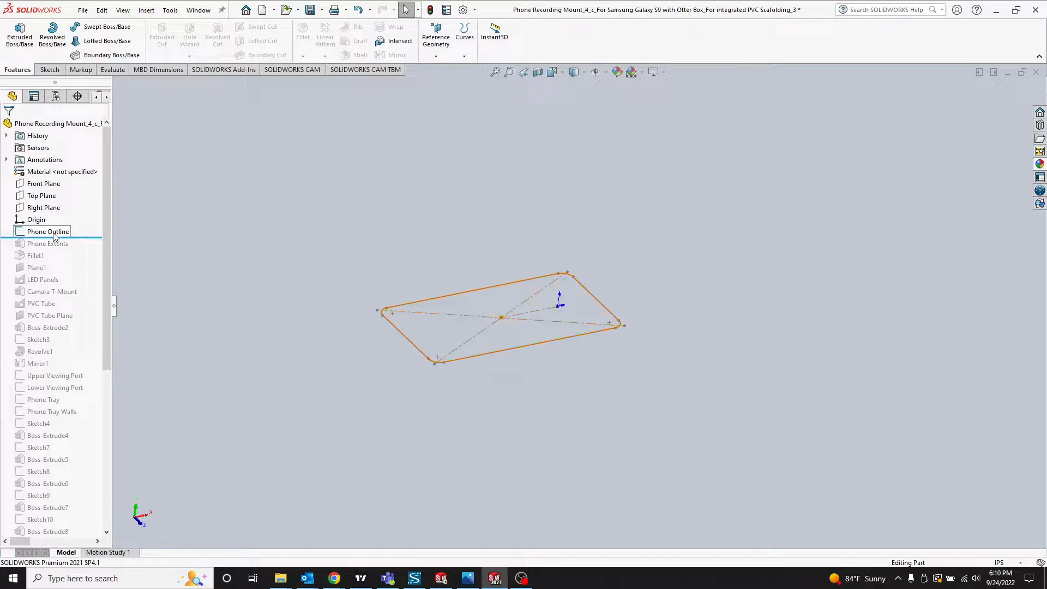
Step: Roll the feature history back to the Origin, then forward through Fillet1, and view the phone body
drag(87, 237, 84, 230)
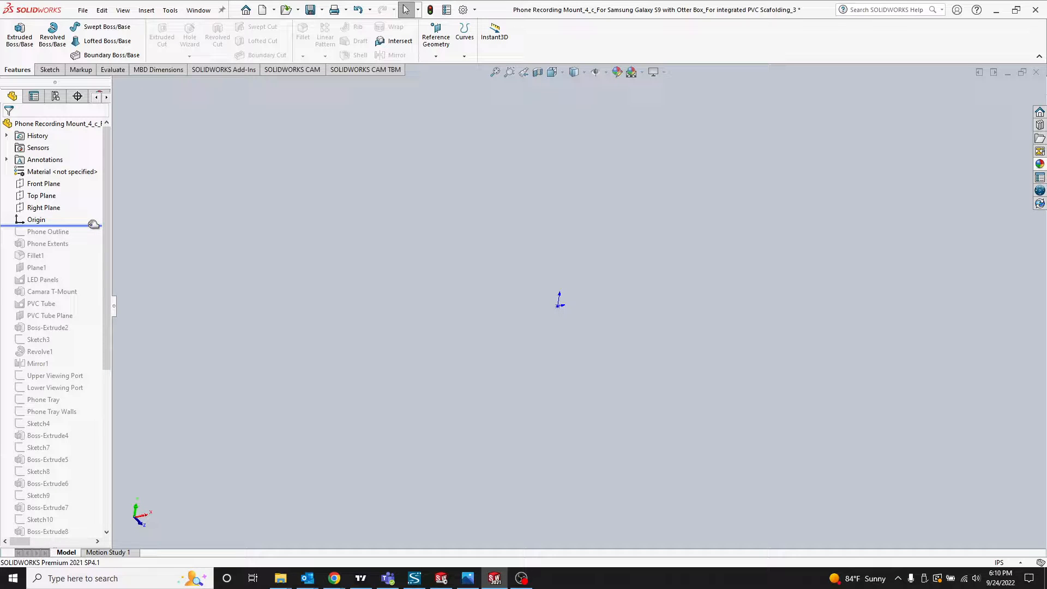
drag(94, 225, 85, 284)
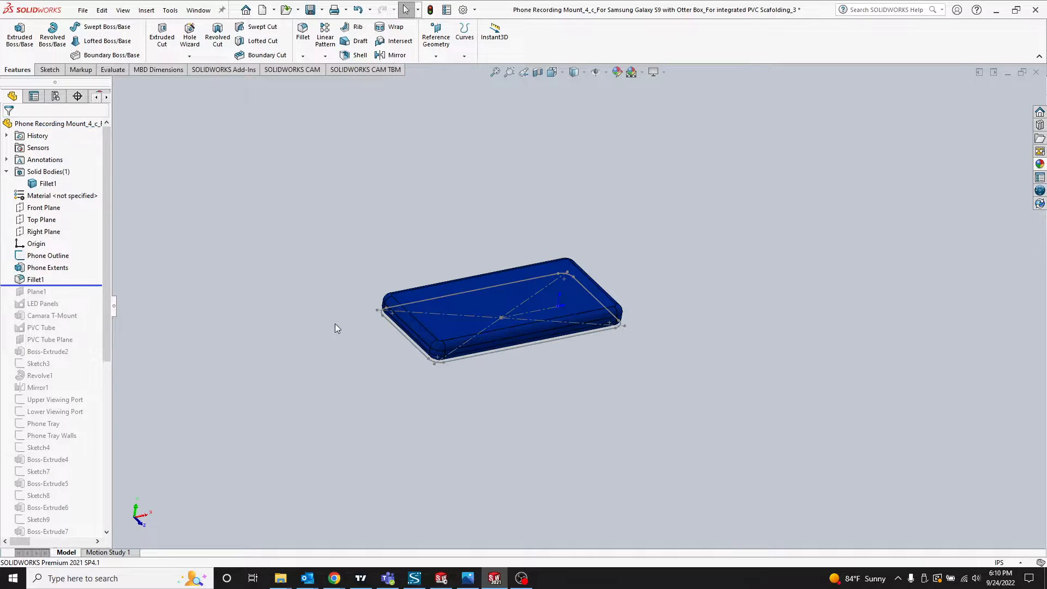
mouse_move(499, 286)
middle_down()
mouse_move(513, 293)
mouse_move(513, 276)
mouse_move(514, 291)
middle_up()
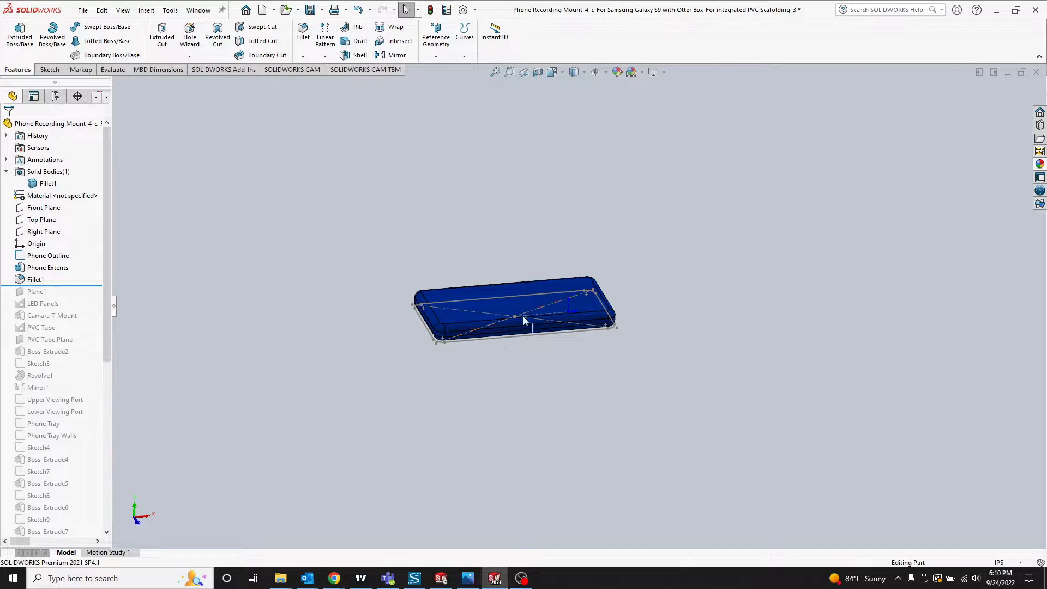
middle_drag(518, 359, 525, 302)
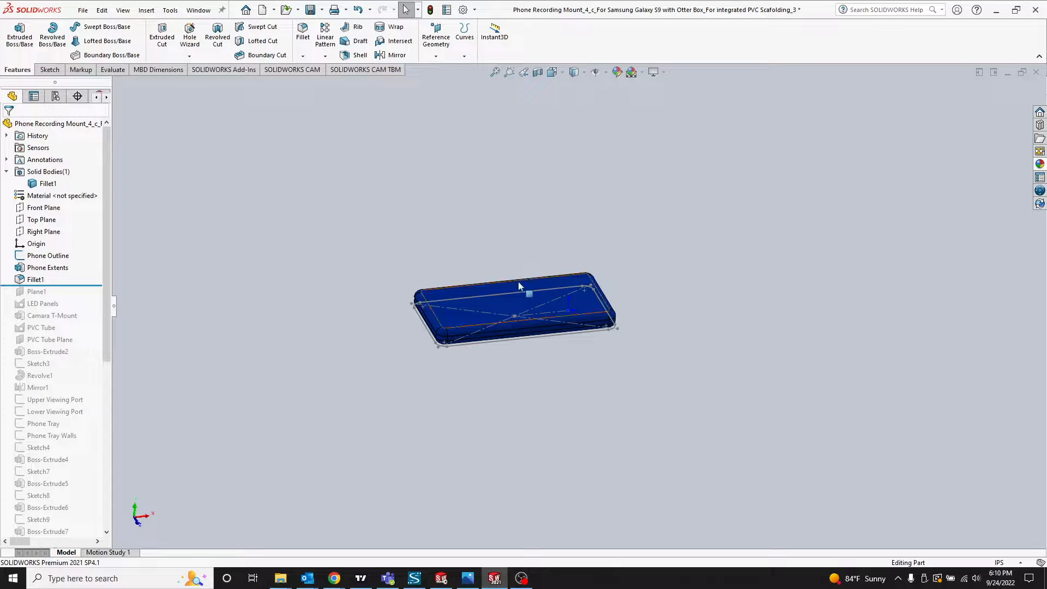
Step: Roll the feature history forward through Camara T-Mount and examine the mount body and LED panel layout around the phone
drag(77, 285, 90, 327)
middle_drag(493, 342, 500, 362)
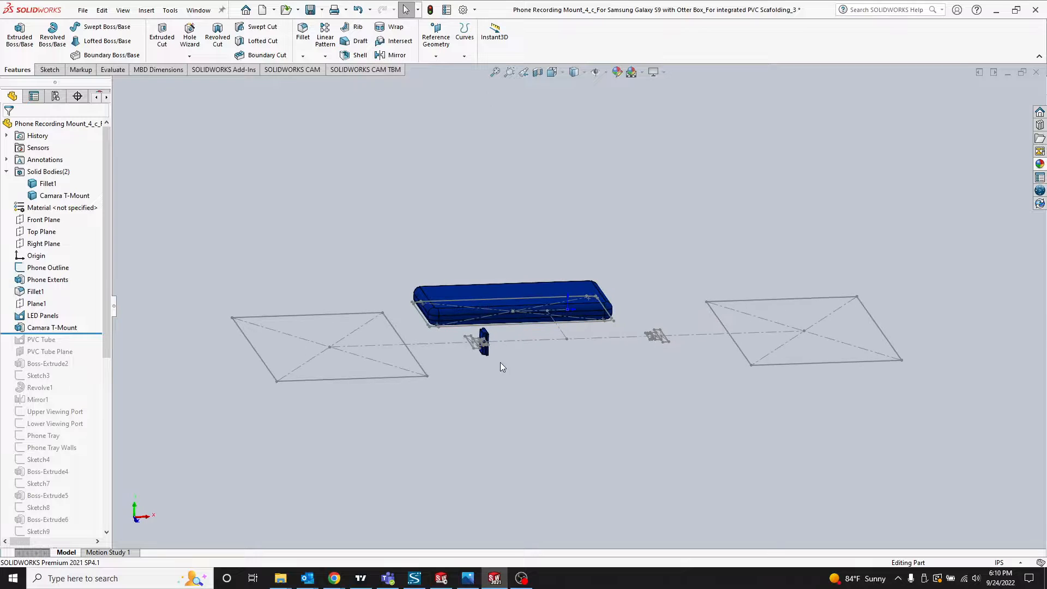
scroll(500, 362, down, 5)
scroll(509, 275, down, 2)
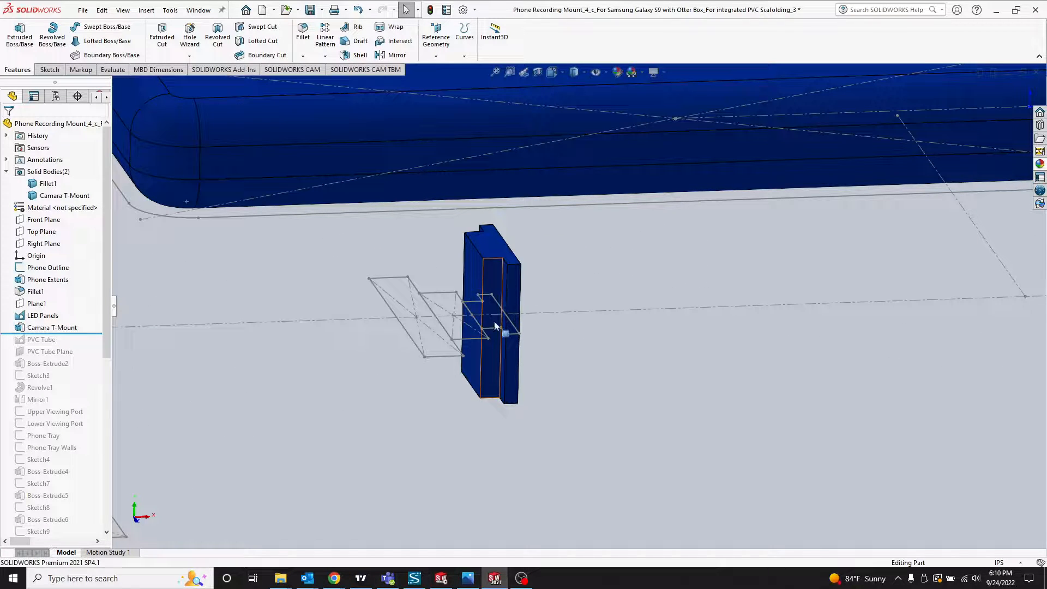
scroll(511, 272, down, 1)
scroll(616, 316, up, 3)
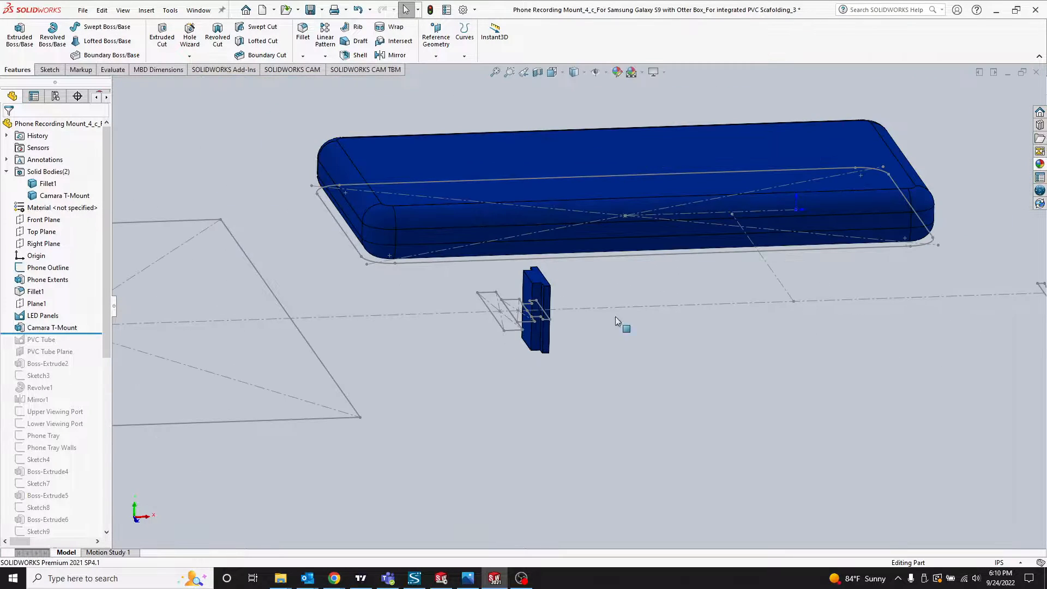
scroll(653, 273, up, 3)
middle_drag(711, 299, 723, 333)
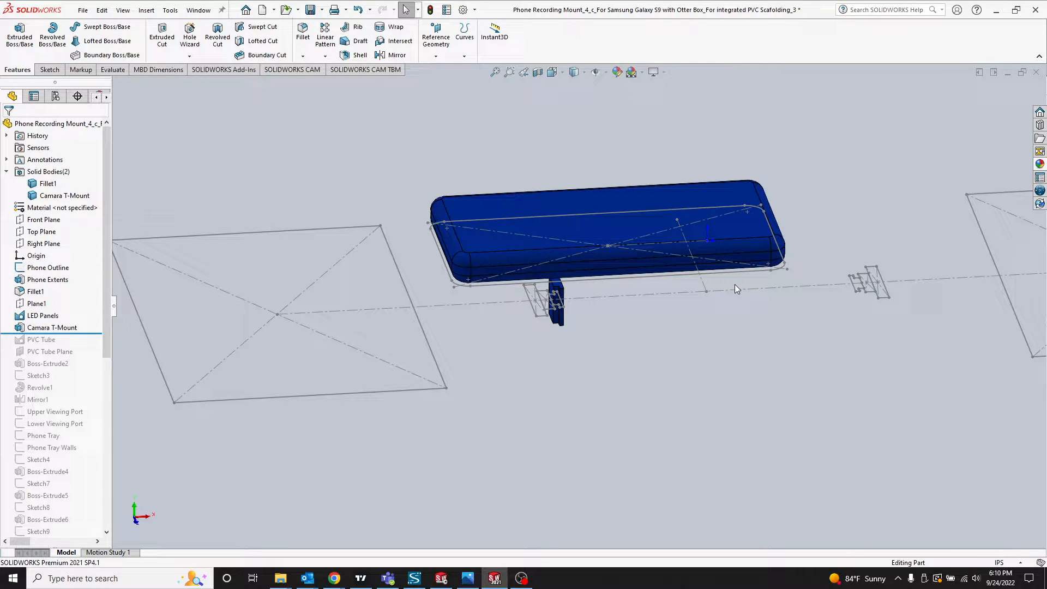
middle_drag(693, 330, 713, 325)
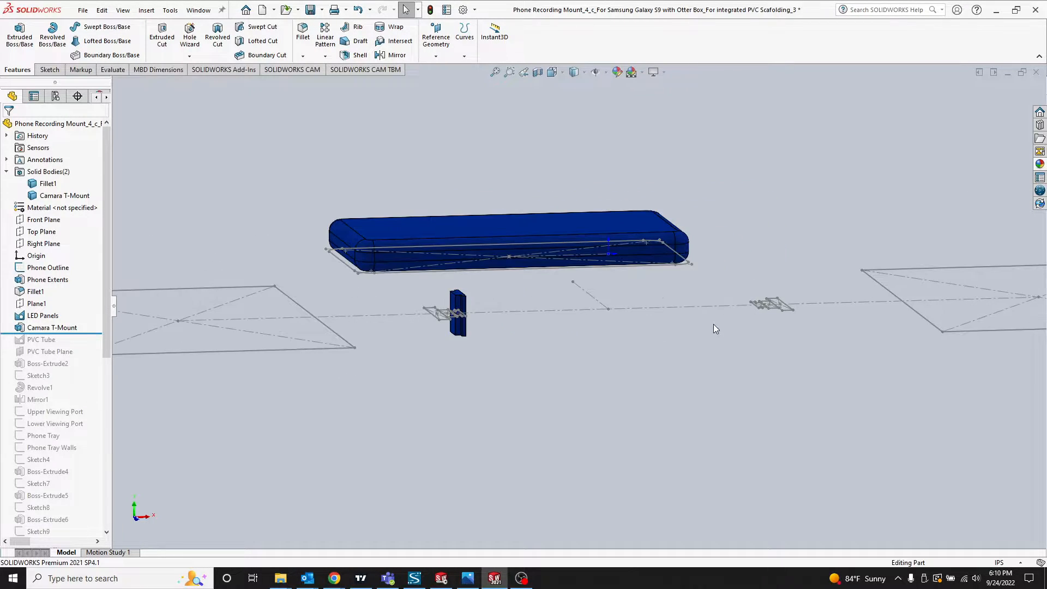
scroll(469, 322, down, 2)
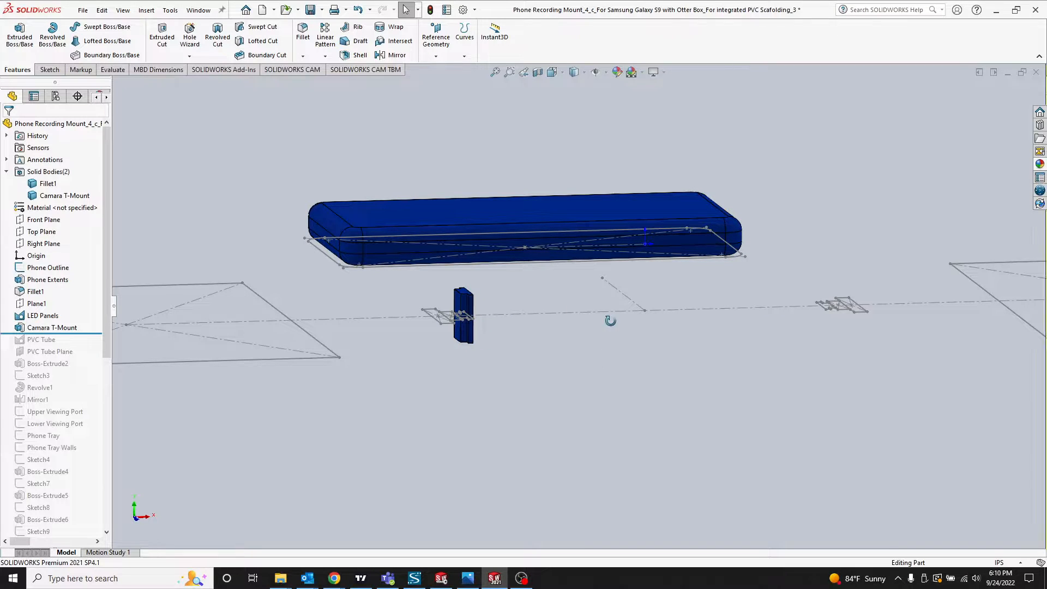
middle_drag(605, 349, 610, 340)
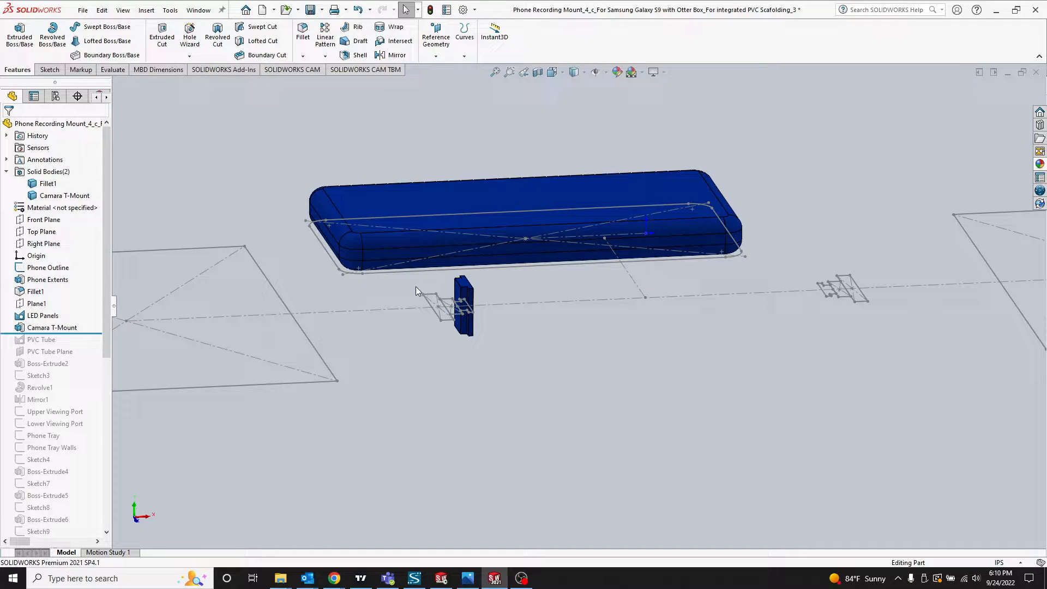
Step: Roll the feature history forward past PVC Tube Plane and through Boss-Extrude2, which forms the two PVC tubes
drag(98, 334, 97, 358)
scroll(542, 324, up, 2)
middle_drag(542, 324, 594, 322)
drag(100, 358, 100, 370)
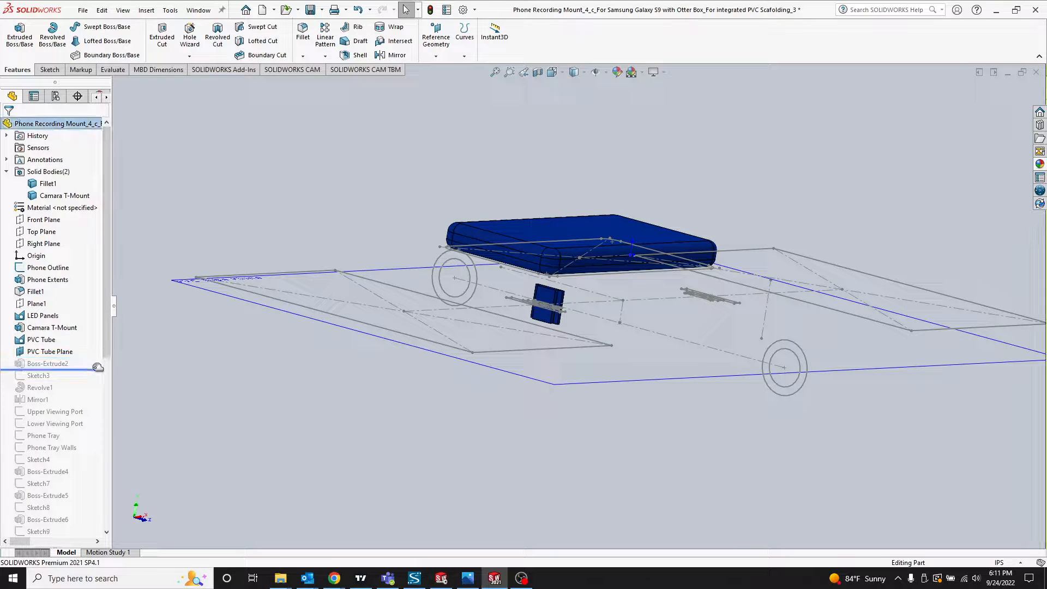
middle_drag(437, 352, 501, 342)
Step: View the assembly layout from above and open the PVC Tube sketch for inspection, leaving it without edits
click(529, 361)
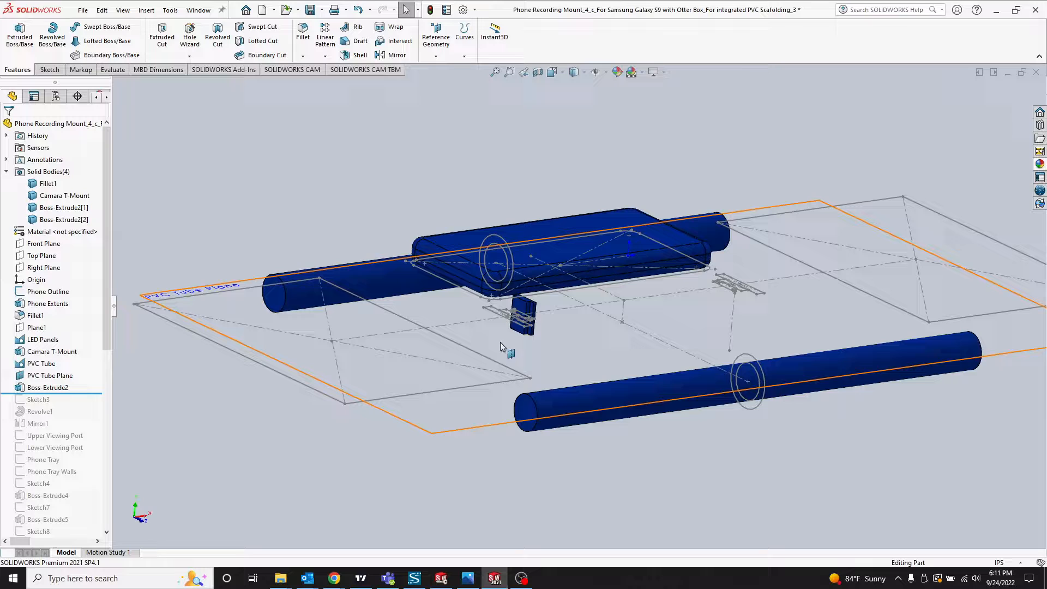
click(473, 354)
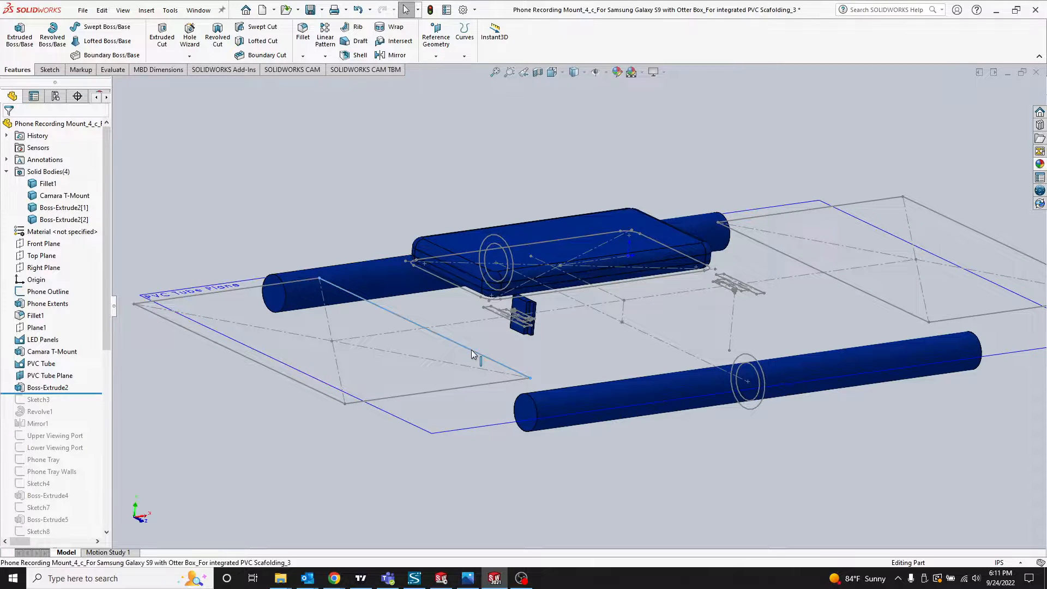
middle_drag(473, 354, 579, 352)
scroll(754, 342, up, 2)
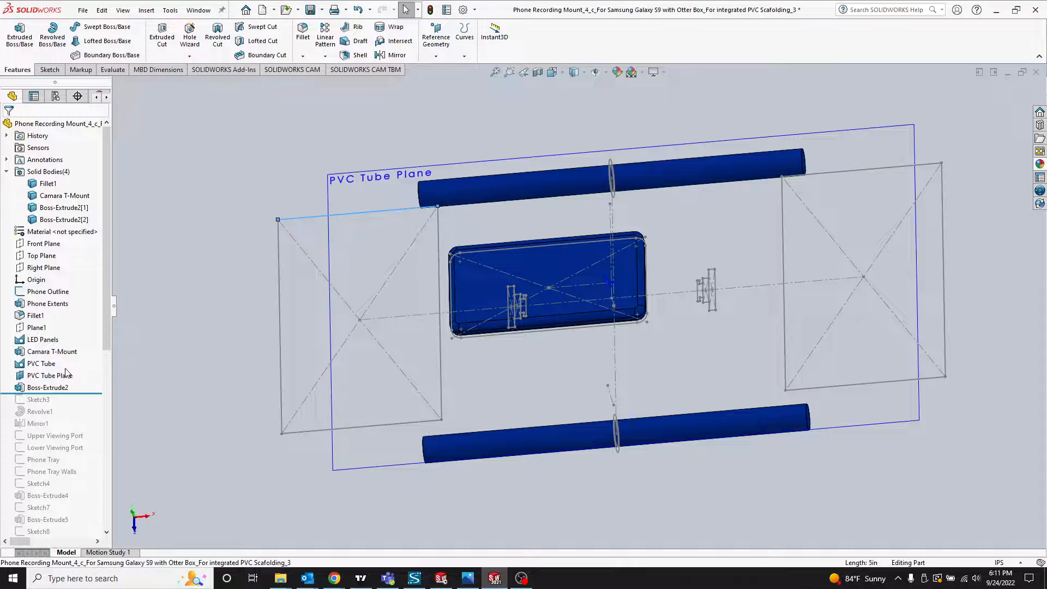
click(32, 372)
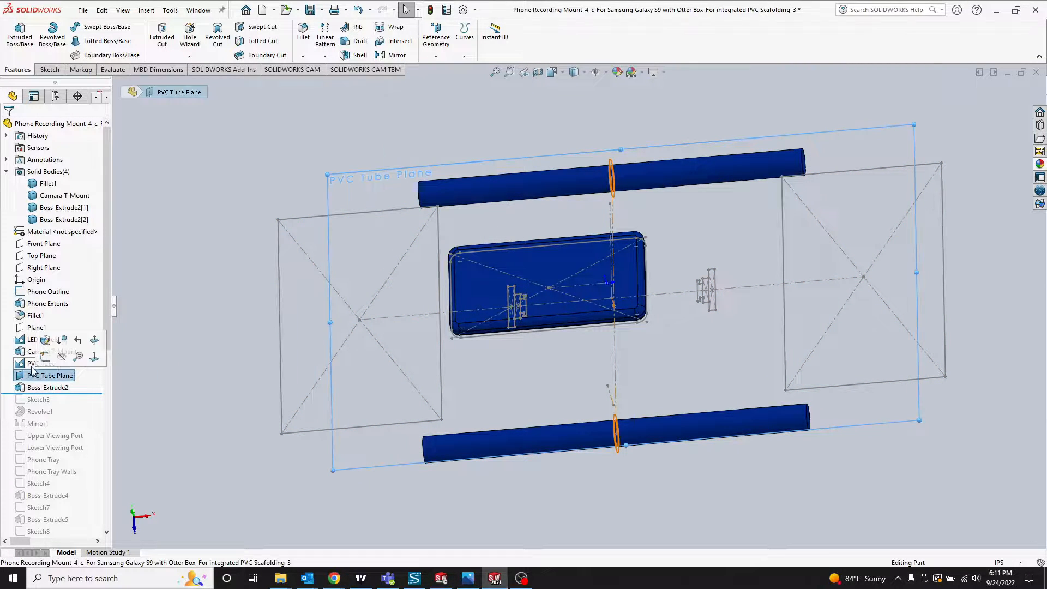
click(38, 363)
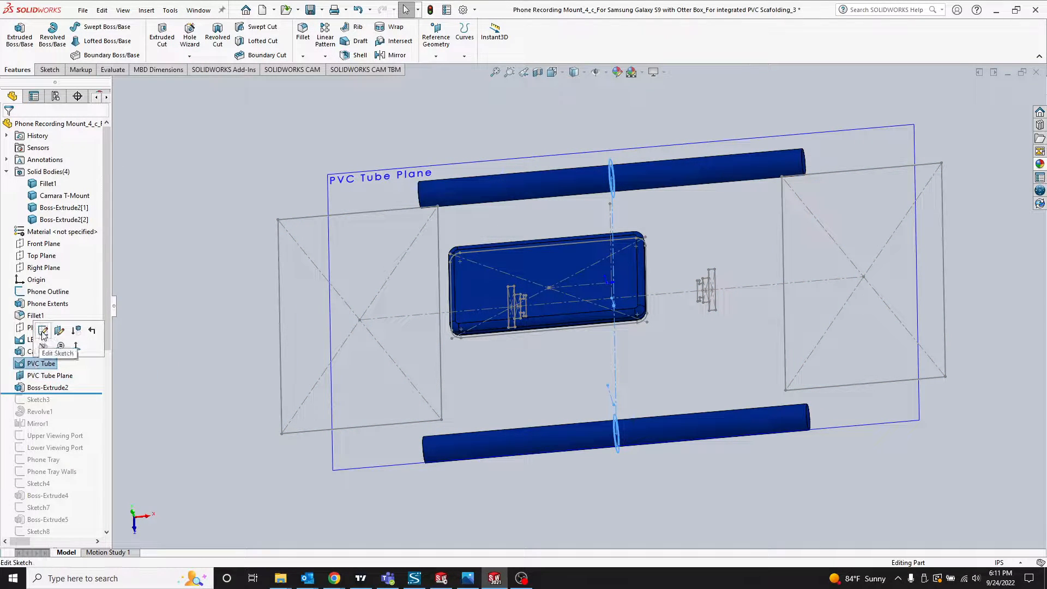
click(43, 333)
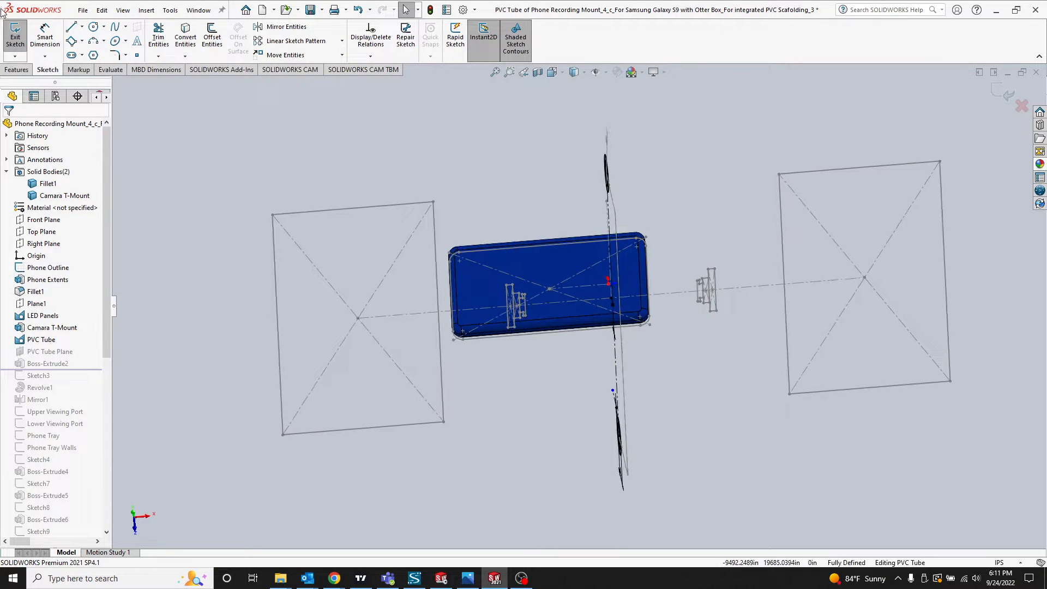
click(15, 38)
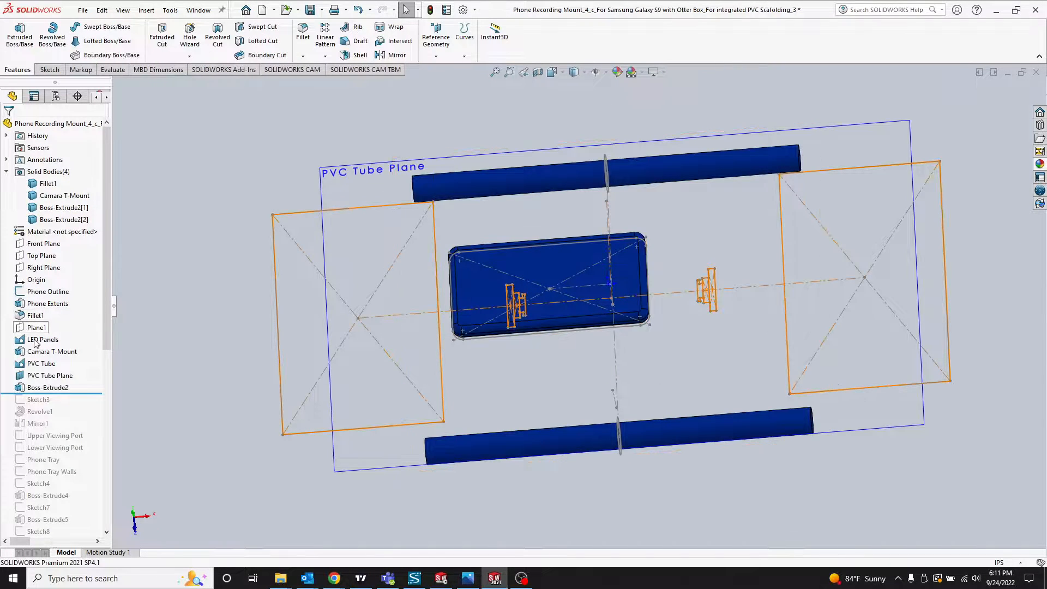
Step: Open the LED Panels sketch, examine the panel rectangles and mount profiles on both sides of the phone, and exit the sketch
click(39, 339)
click(44, 311)
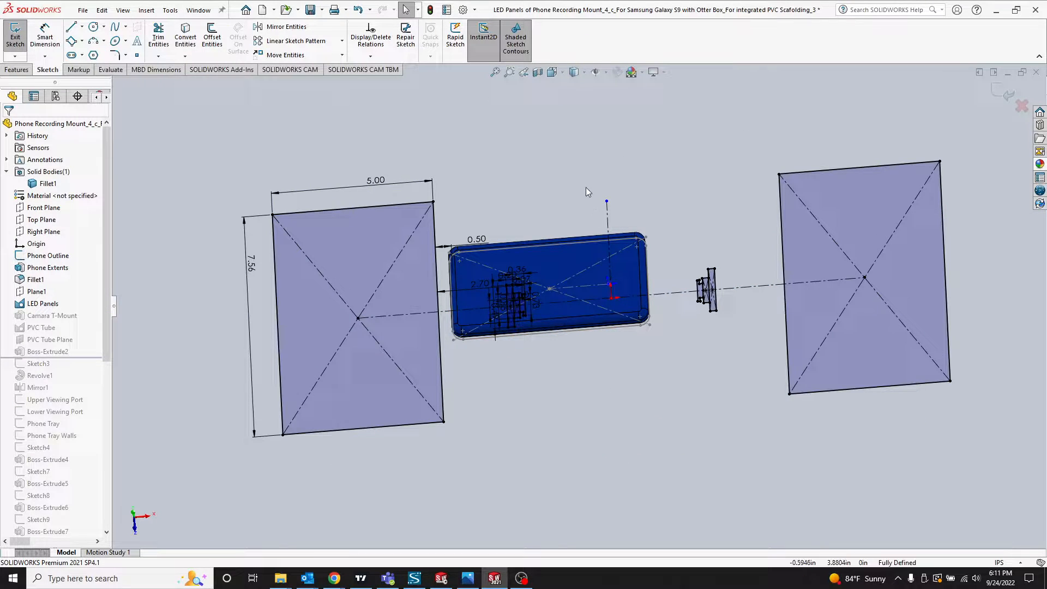
mouse_move(586, 188)
middle_down()
mouse_move(599, 187)
mouse_move(601, 262)
middle_up()
scroll(709, 294, down, 3)
scroll(647, 292, up, 4)
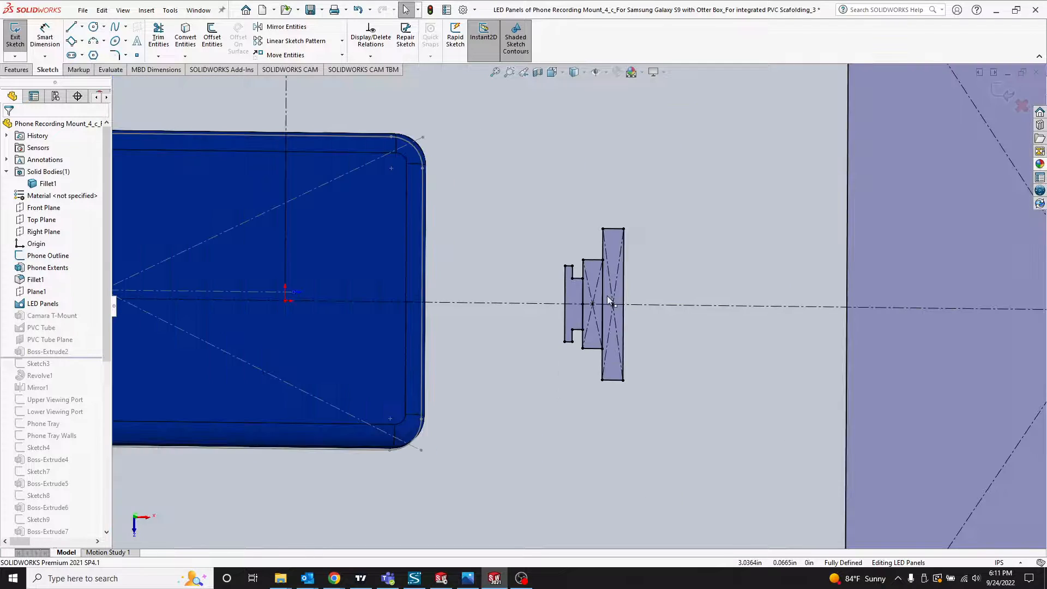
scroll(499, 312, up, 3)
scroll(503, 310, down, 3)
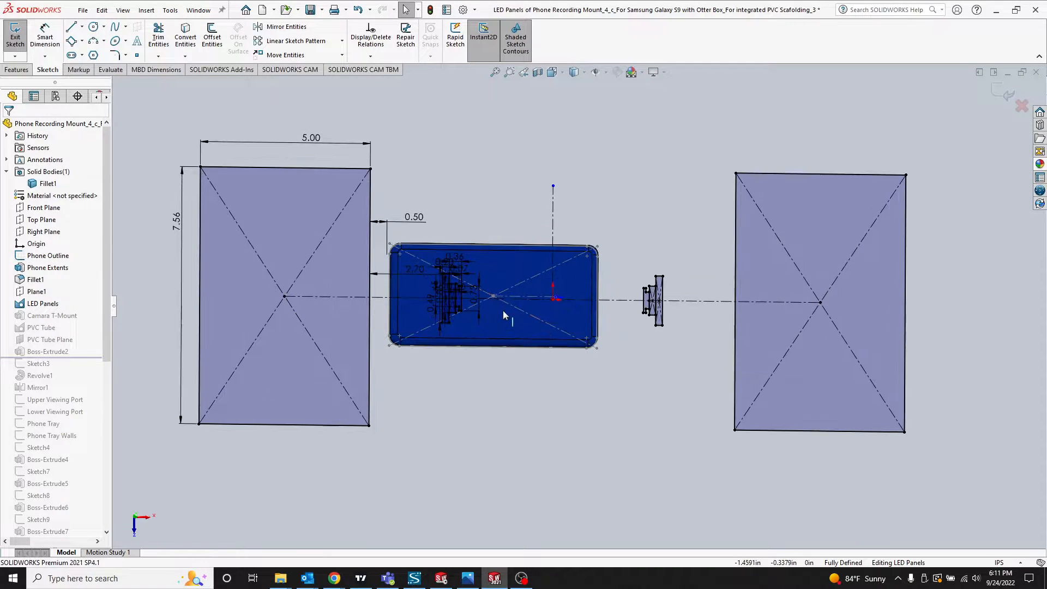
click(15, 32)
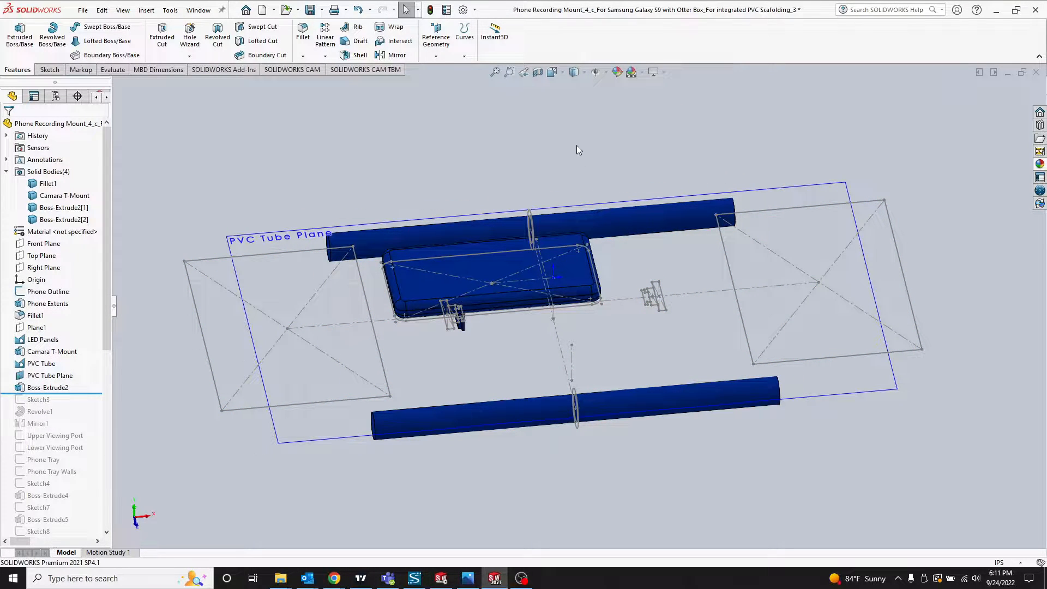
Step: Select the PVC Tube Plane and examine how it sits relative to the tubes, phone and LED panel outlines
middle_drag(540, 273, 545, 306)
scroll(546, 321, down, 4)
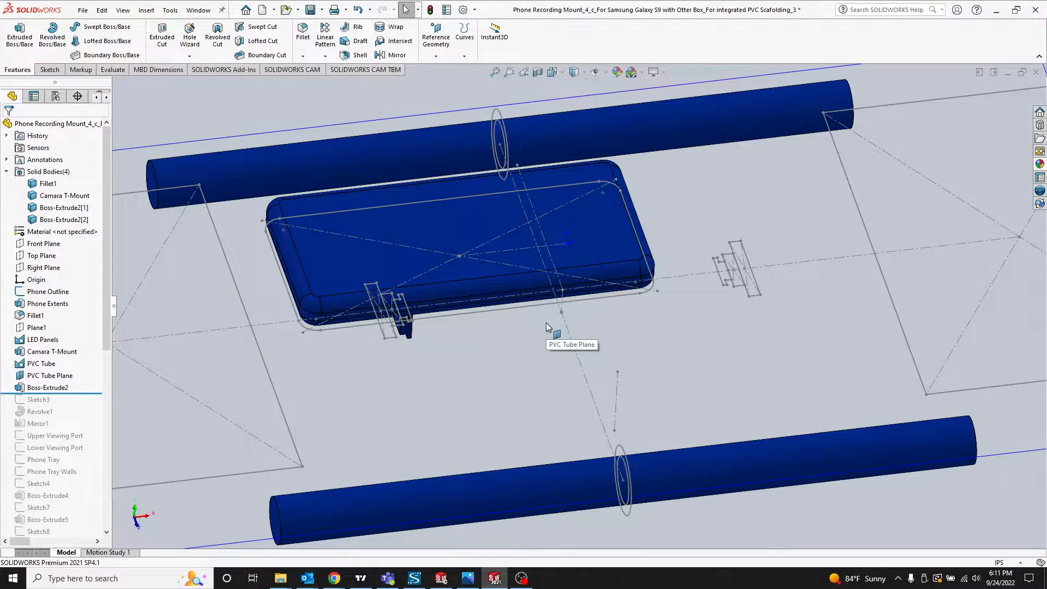
scroll(545, 322, up, 3)
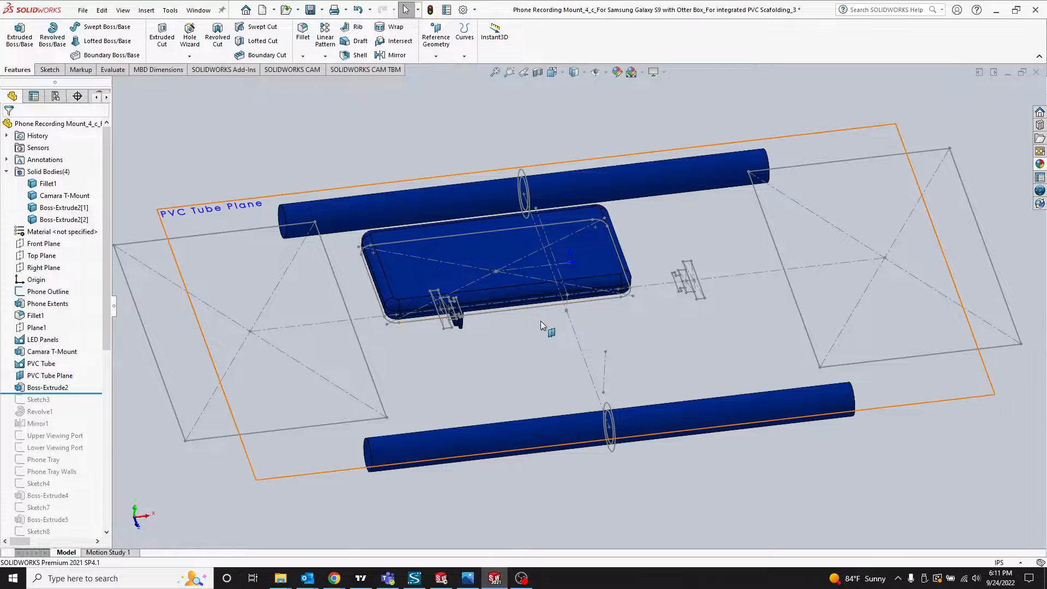
click(543, 330)
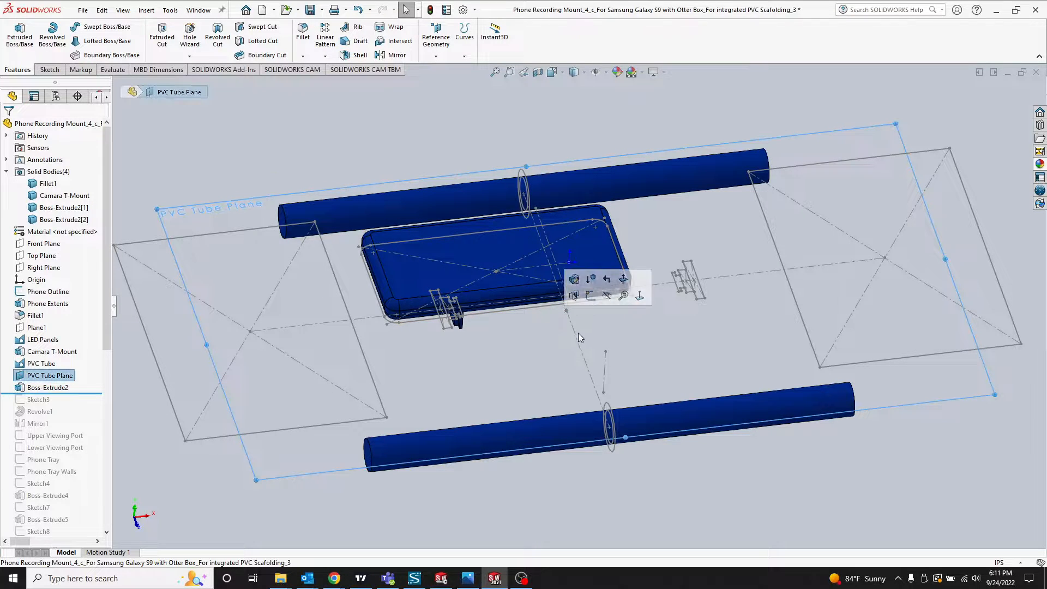
middle_drag(506, 315, 414, 393)
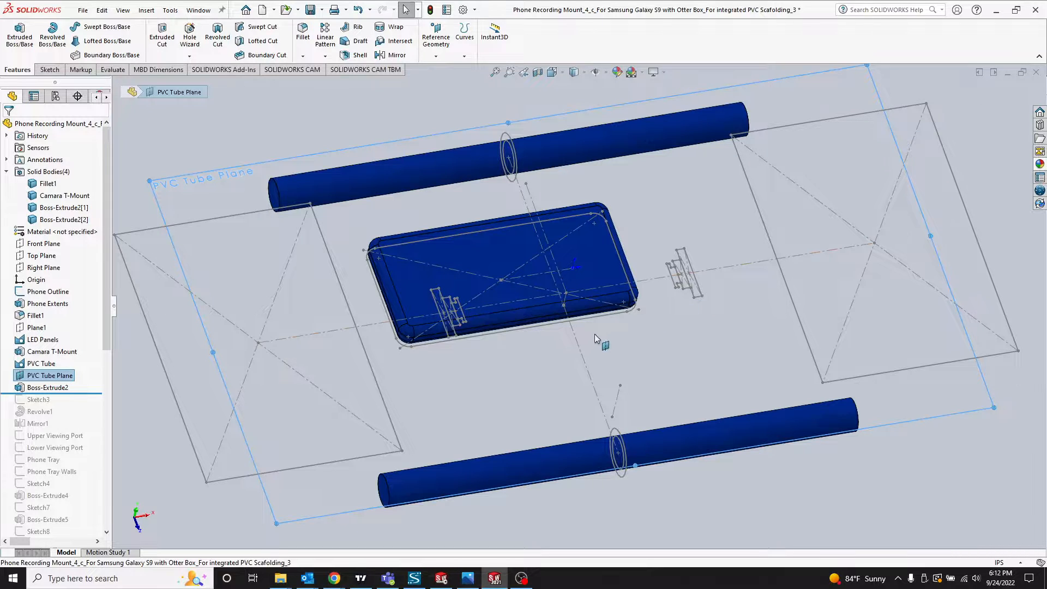
scroll(573, 332, up, 2)
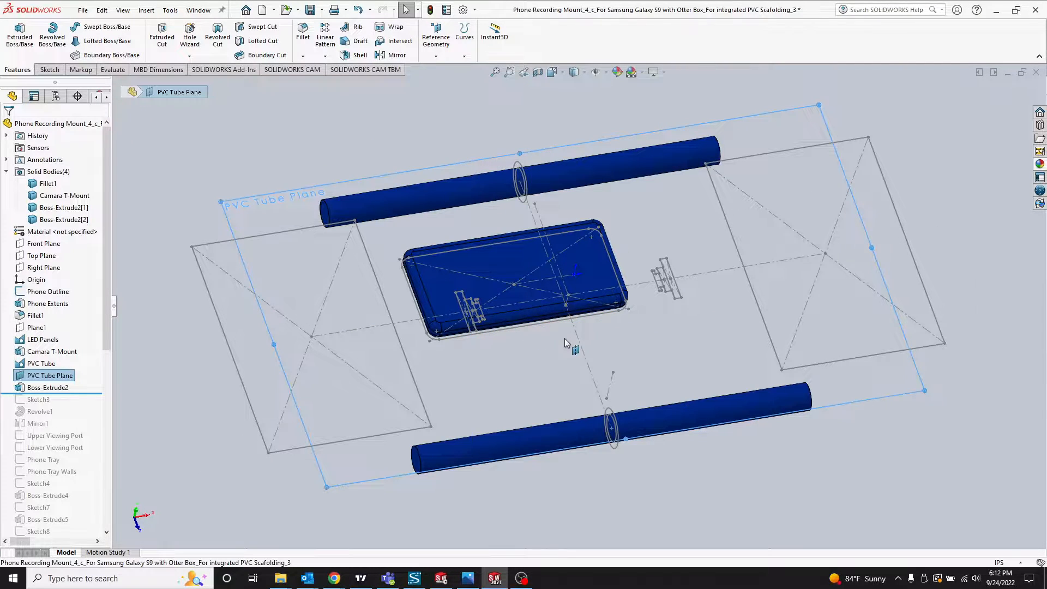
scroll(565, 339, down, 2)
middle_drag(566, 316, 567, 289)
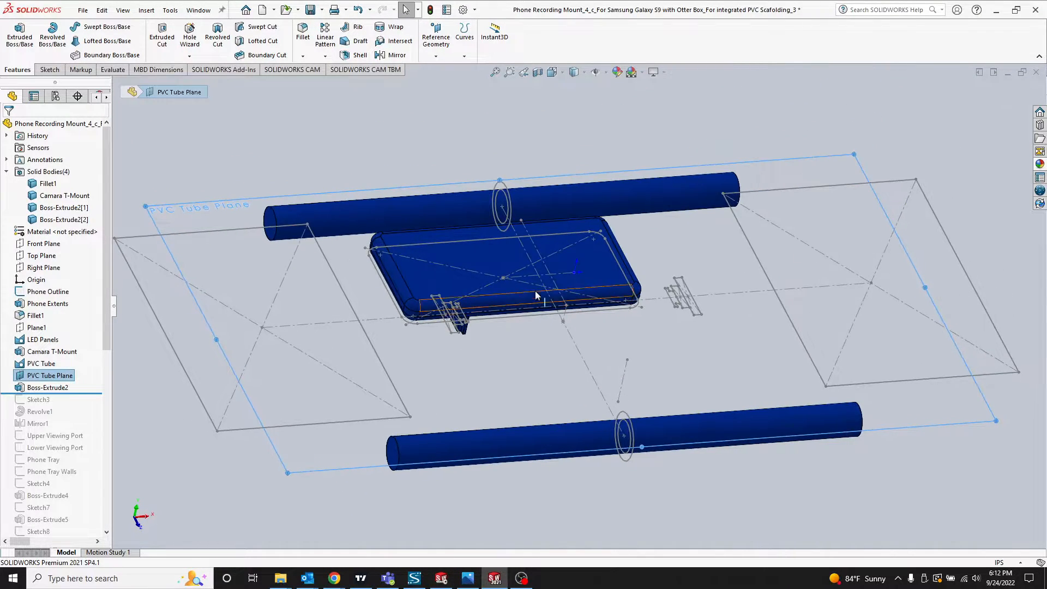
middle_drag(618, 362, 606, 267)
Step: Highlight the phone's top face and each of the two PVC tubes in turn, and clear the selection
click(598, 260)
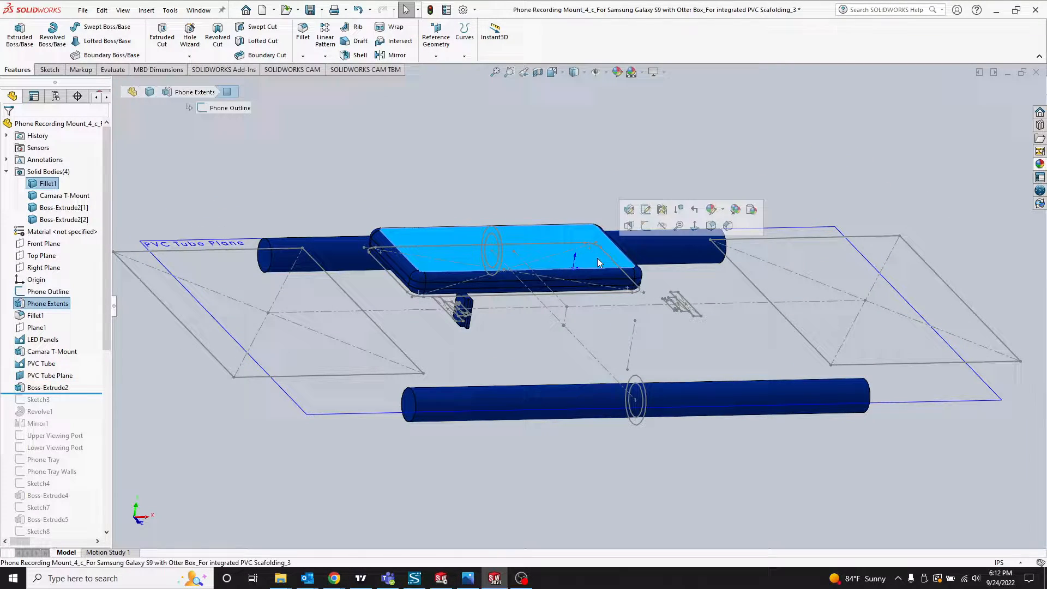
click(692, 400)
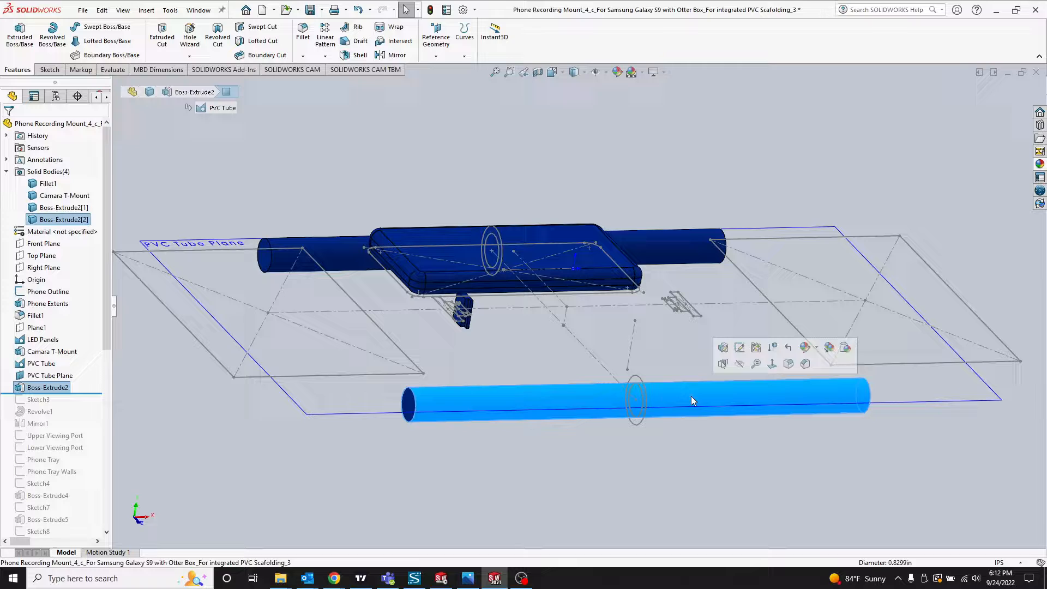
click(666, 251)
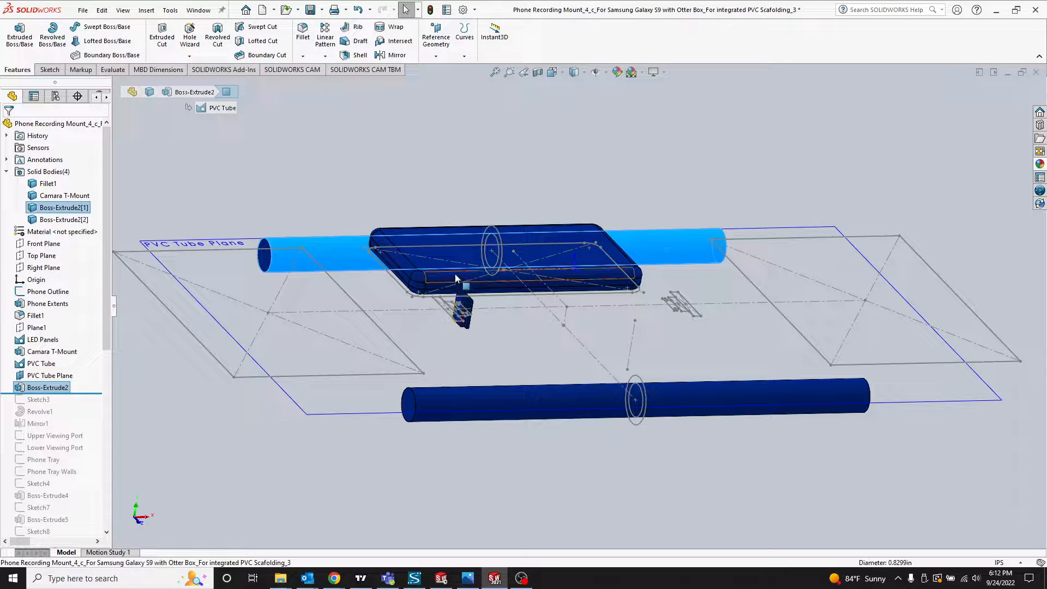
click(440, 163)
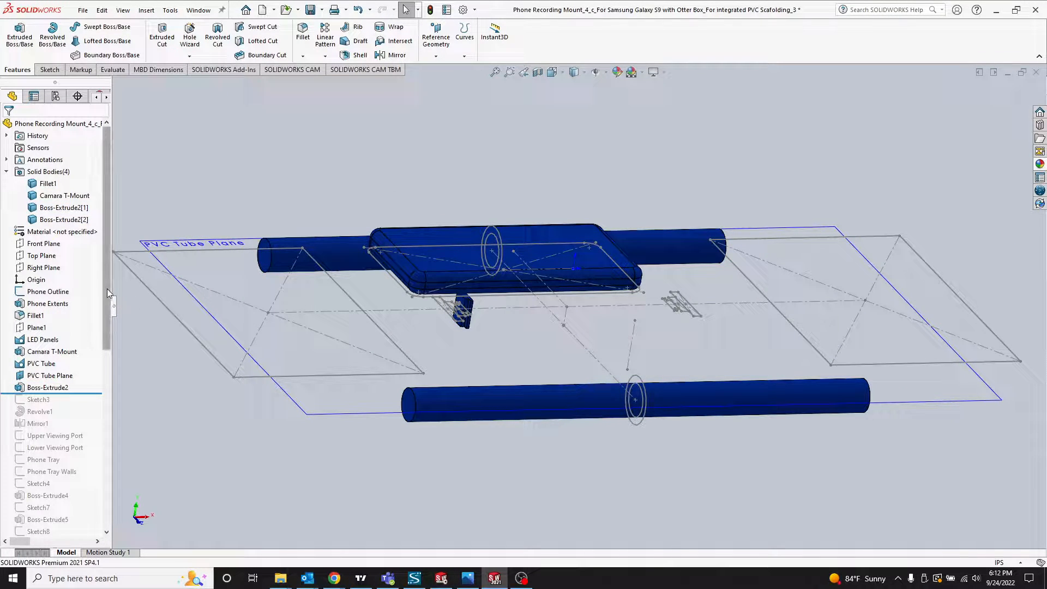
Step: Look through the rolled-back features that follow Boss-Extrude2 in the feature history
drag(107, 289, 107, 335)
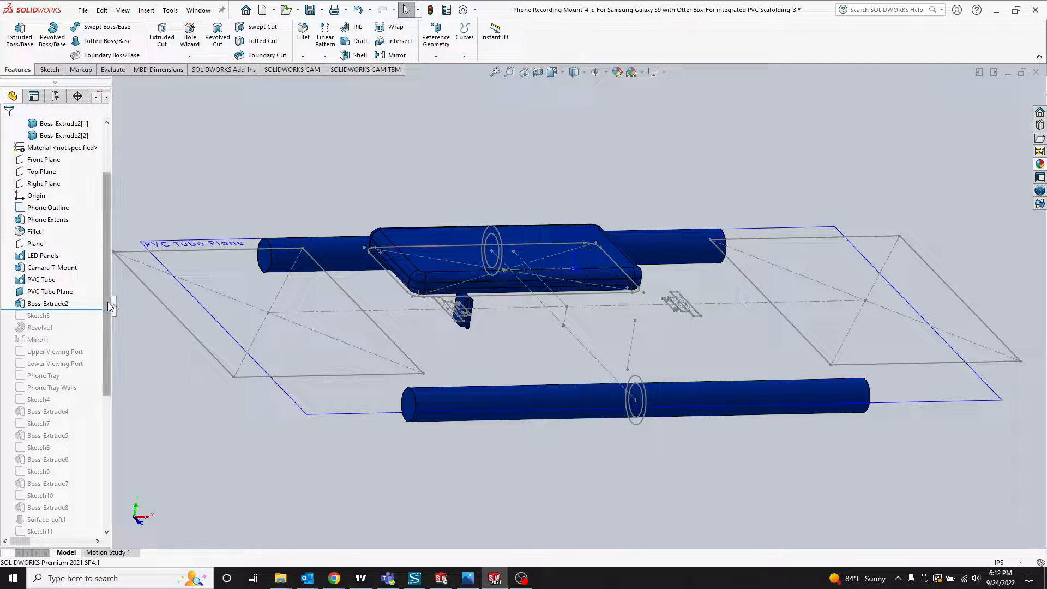
drag(106, 303, 106, 317)
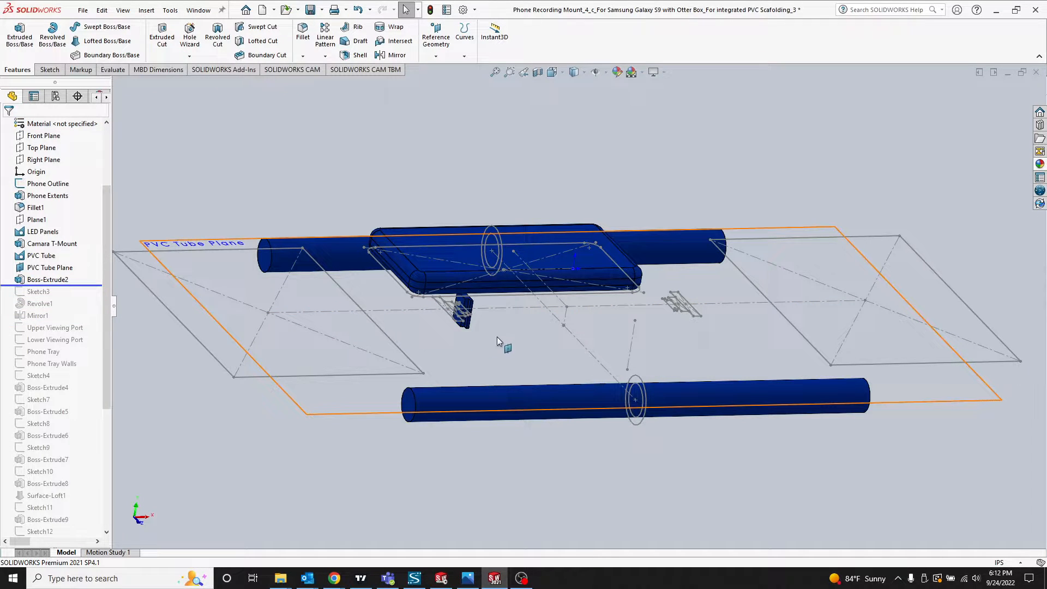
middle_drag(506, 201, 499, 212)
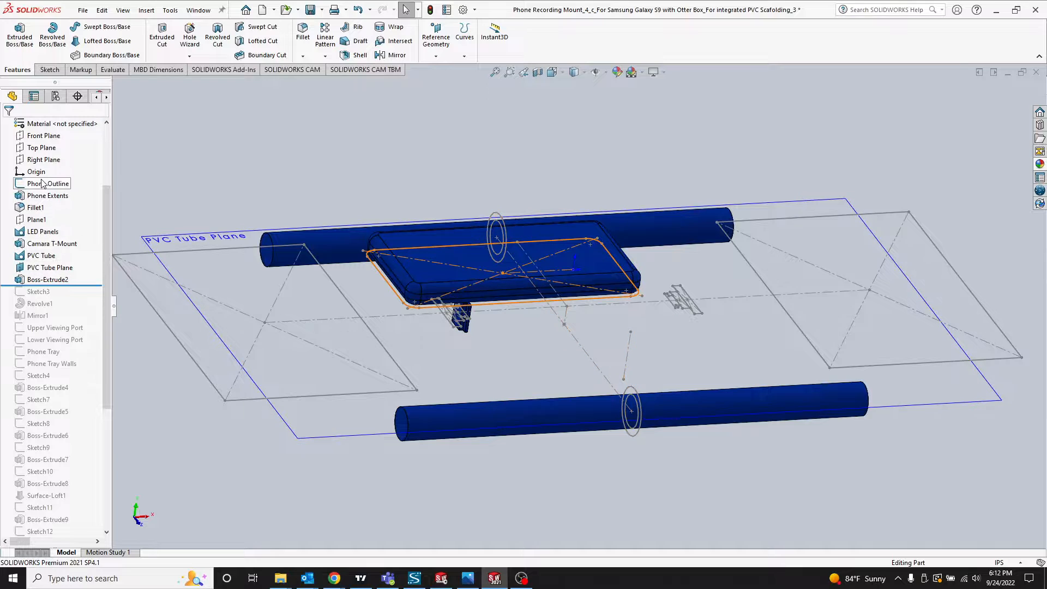
drag(107, 276, 110, 308)
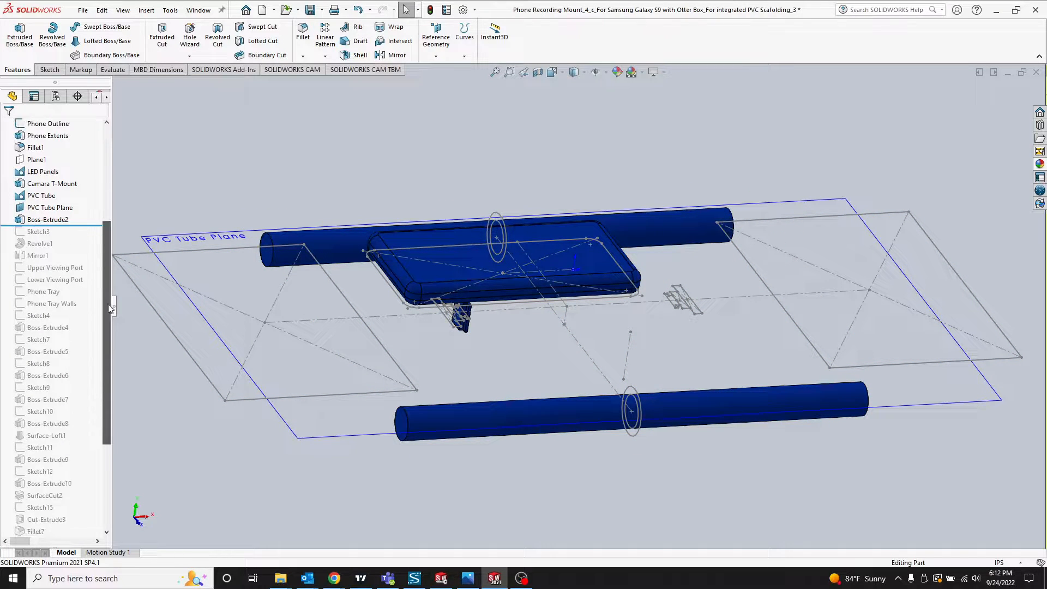
scroll(76, 244, down, 1)
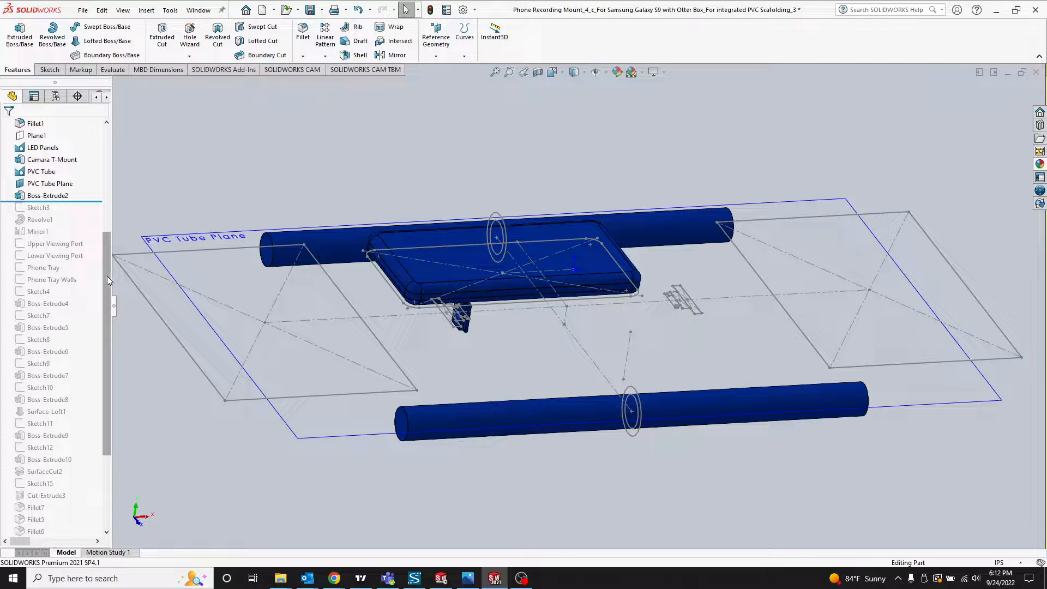
drag(107, 276, 107, 244)
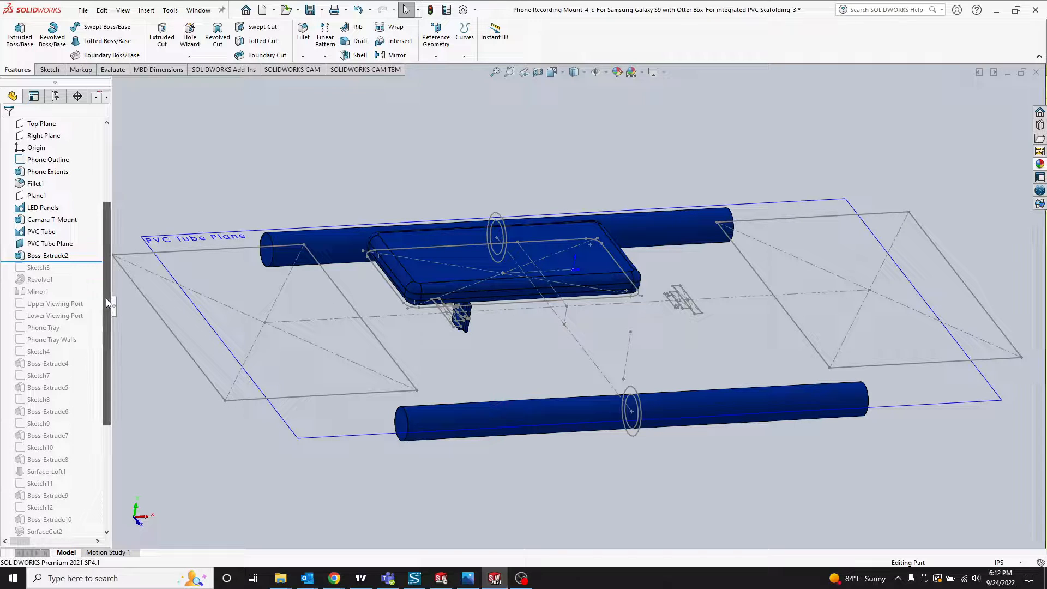
mouse_move(106, 299)
mouse_down()
mouse_move(107, 322)
mouse_move(111, 292)
mouse_up()
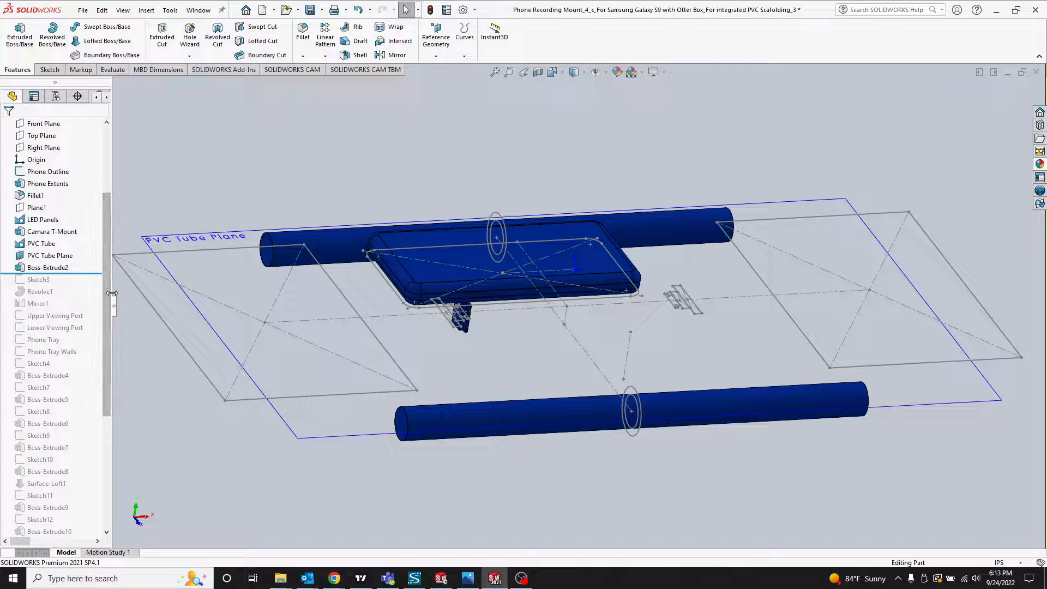
Step: Edit Plane1 and set its offset distance from the Top Plane to 0.5 in, and view the shifted layout
middle_drag(504, 294, 523, 363)
click(474, 251)
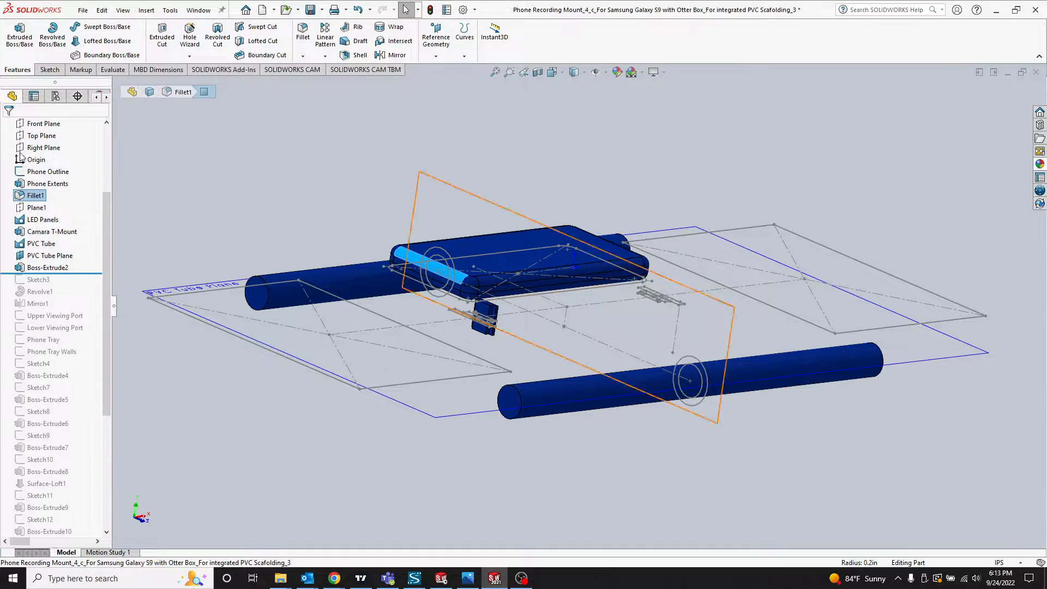
click(37, 211)
click(48, 179)
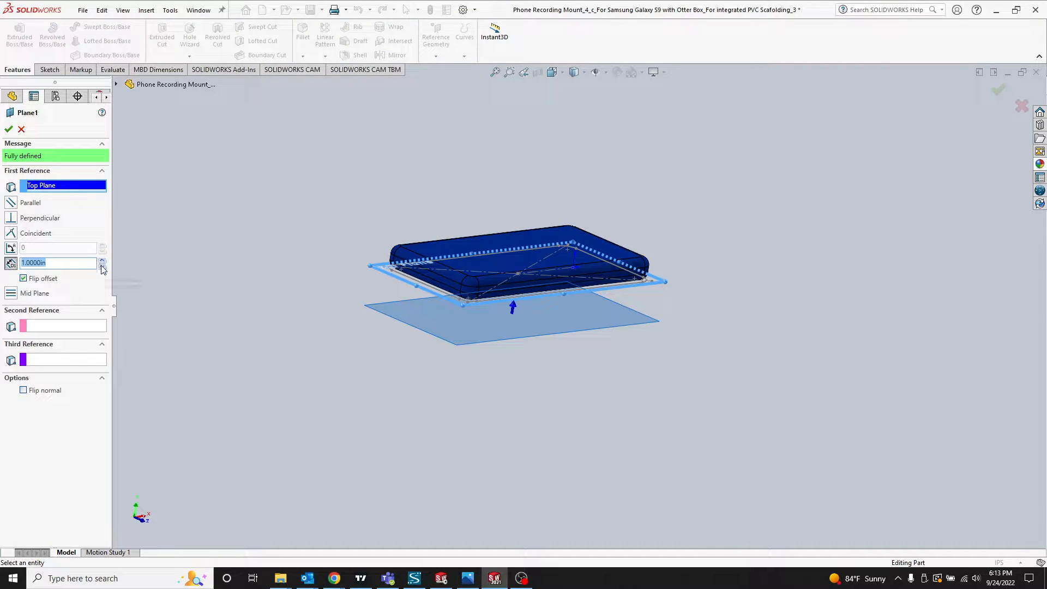
click(103, 267)
click(12, 131)
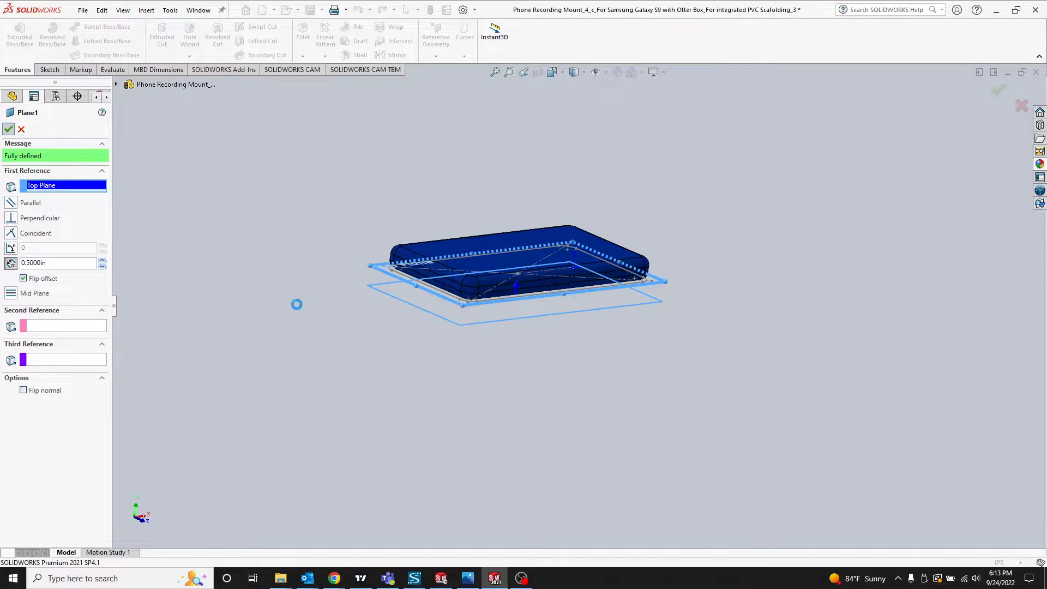
mouse_move(456, 369)
middle_down()
mouse_move(498, 342)
mouse_move(509, 349)
mouse_move(450, 337)
mouse_move(439, 323)
mouse_move(458, 372)
middle_up()
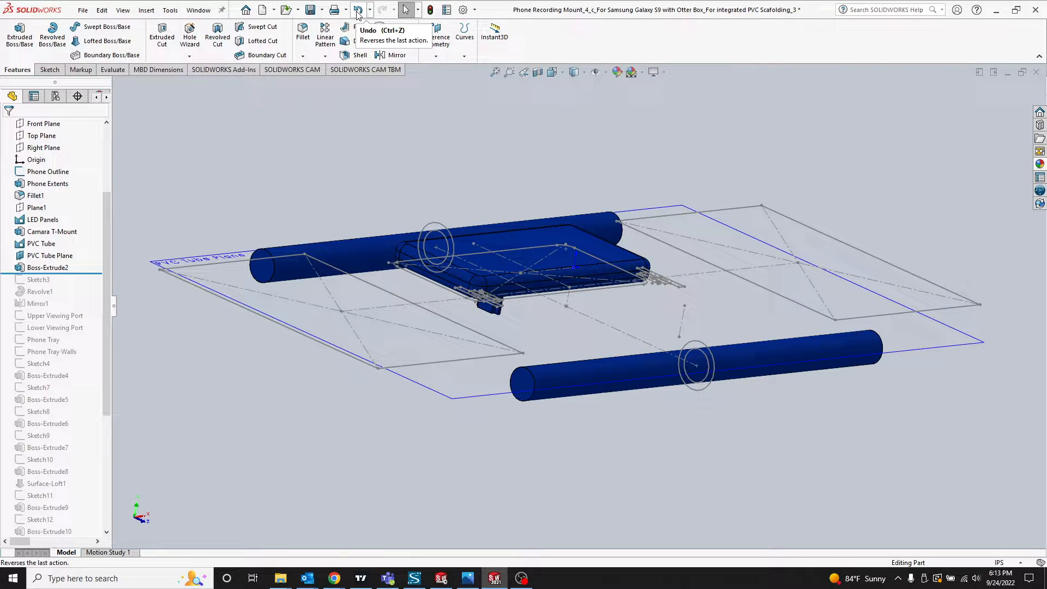
Step: Undo the Plane1 offset change and view the layout around the phone and tubes
click(357, 11)
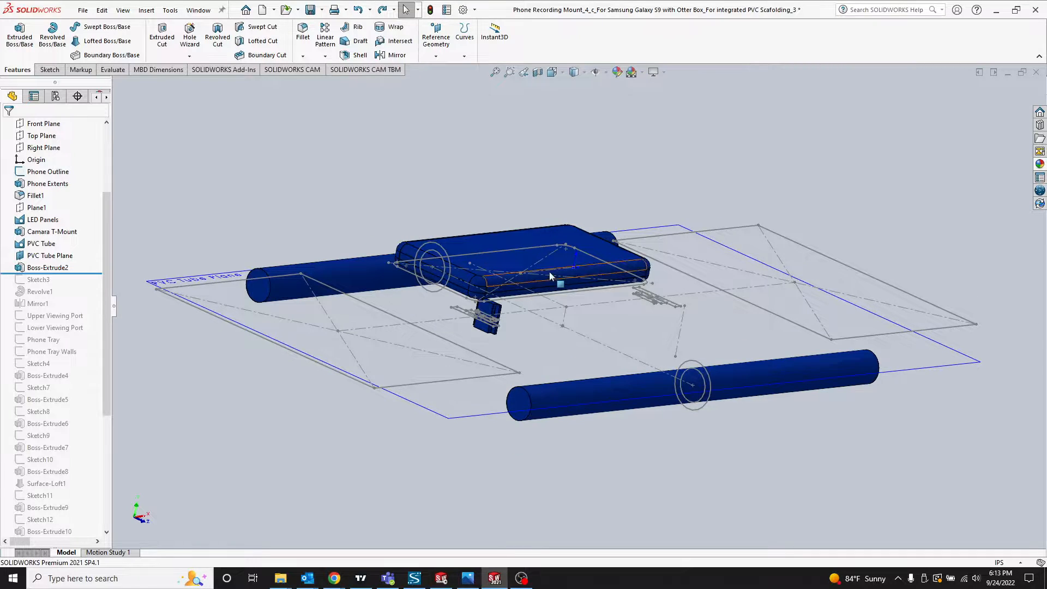
scroll(549, 273, down, 1)
mouse_move(550, 273)
middle_down()
mouse_move(582, 243)
mouse_move(550, 244)
mouse_move(549, 260)
middle_up()
scroll(558, 323, up, 2)
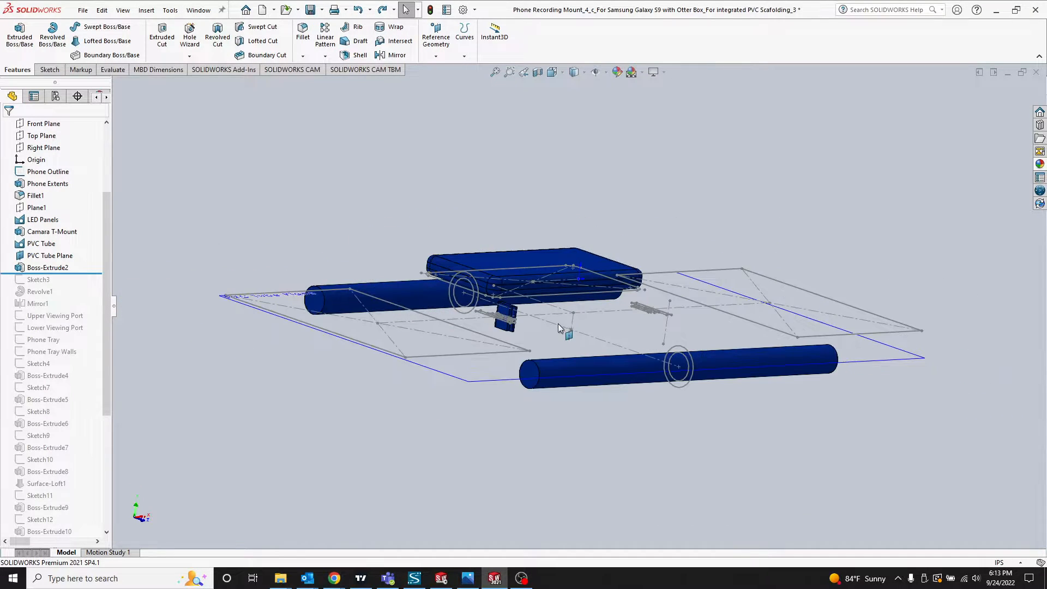
Step: Roll the feature history forward to include Sketch3, Revolve1 and Mirror1
drag(110, 235, 109, 306)
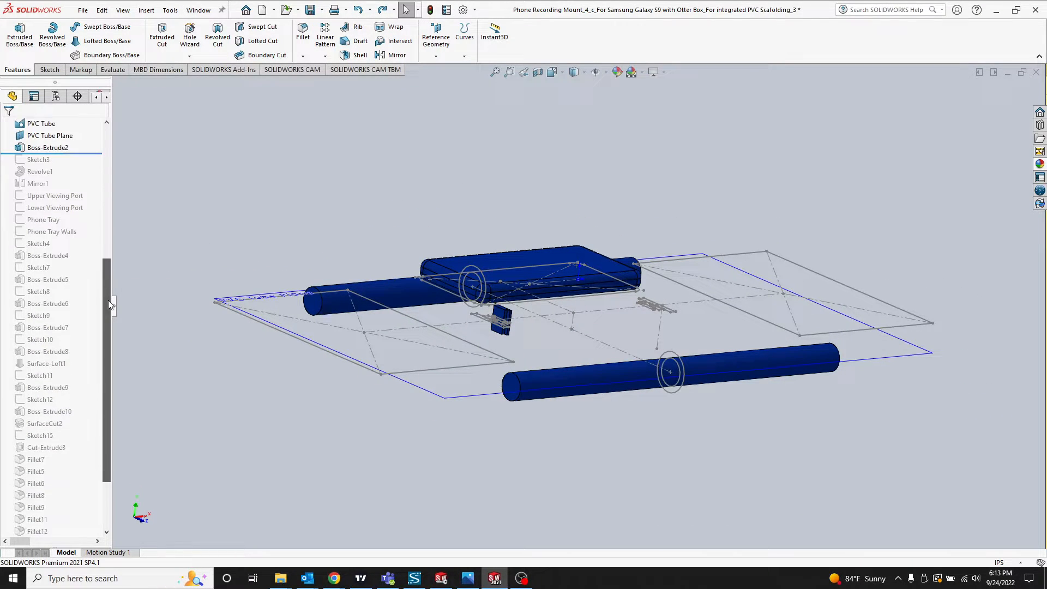
click(436, 295)
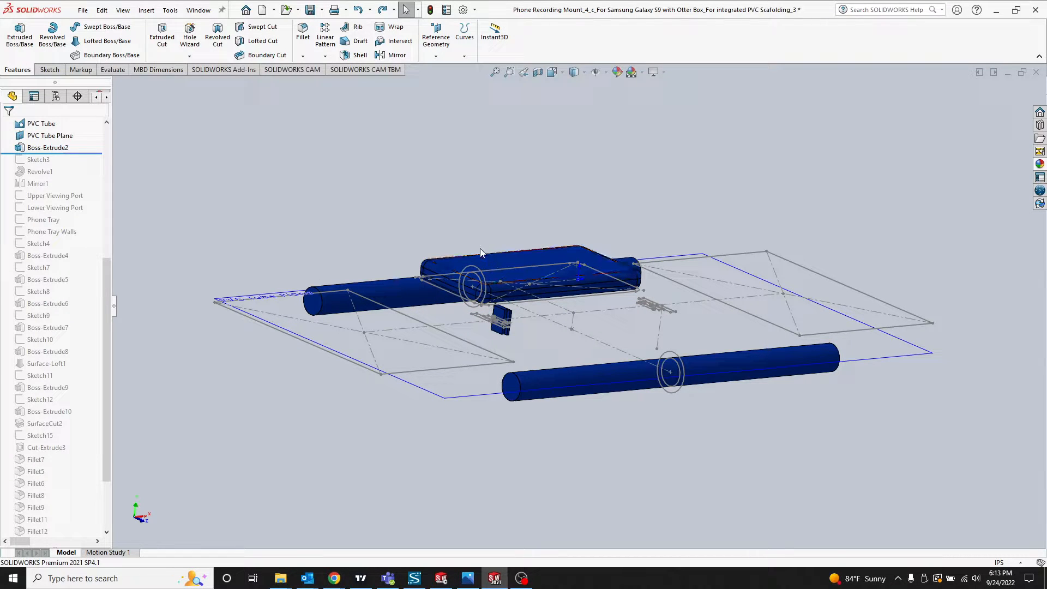
middle_drag(486, 231, 480, 248)
click(597, 333)
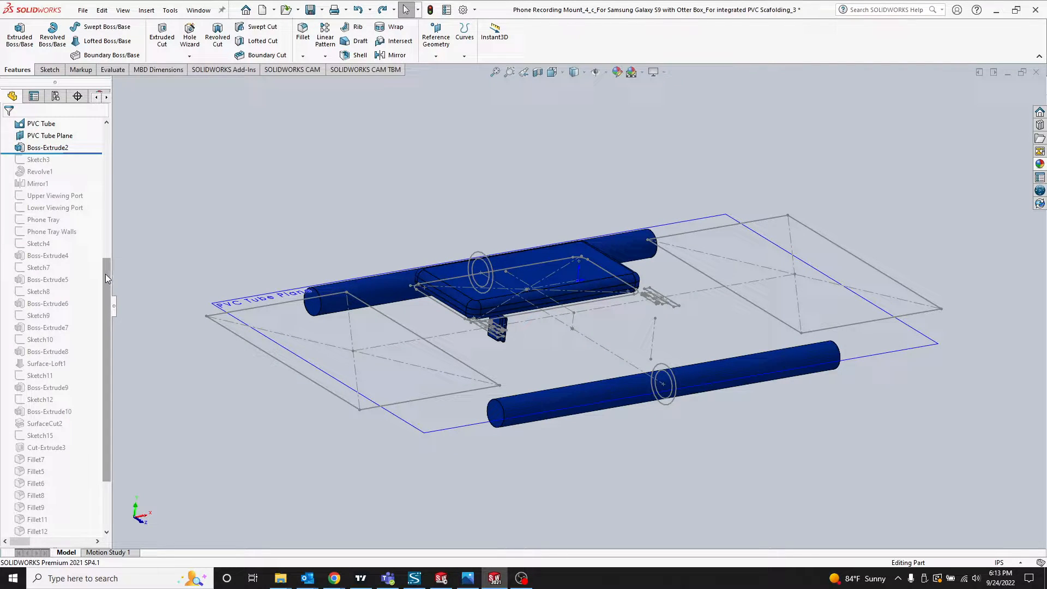
drag(106, 274, 108, 266)
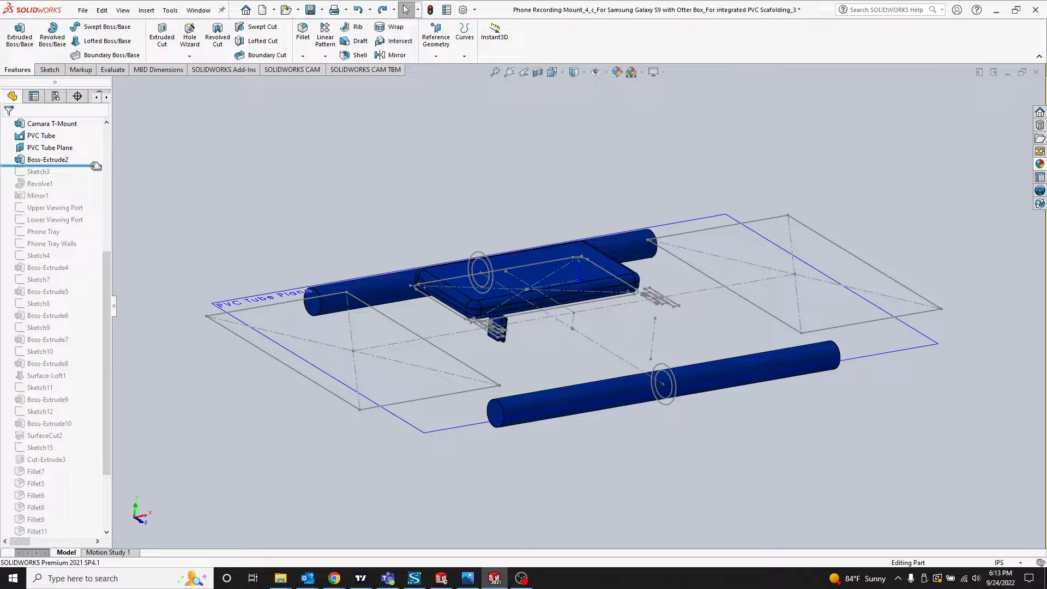
drag(96, 166, 89, 204)
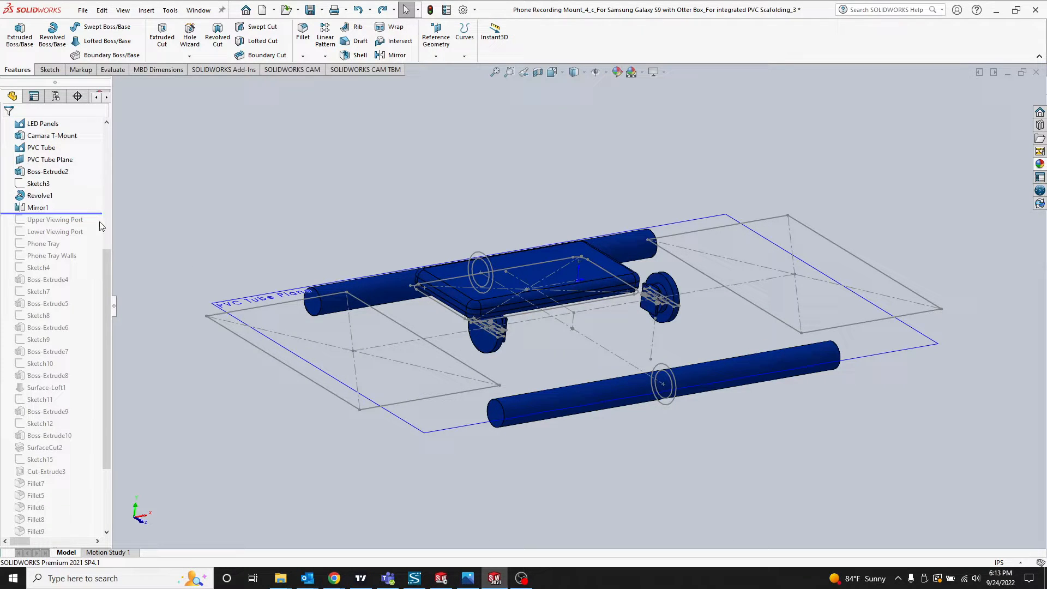
Step: Highlight the rim of the Revolve1 disc on the camera T-mount and view it up close
middle_drag(450, 264, 414, 238)
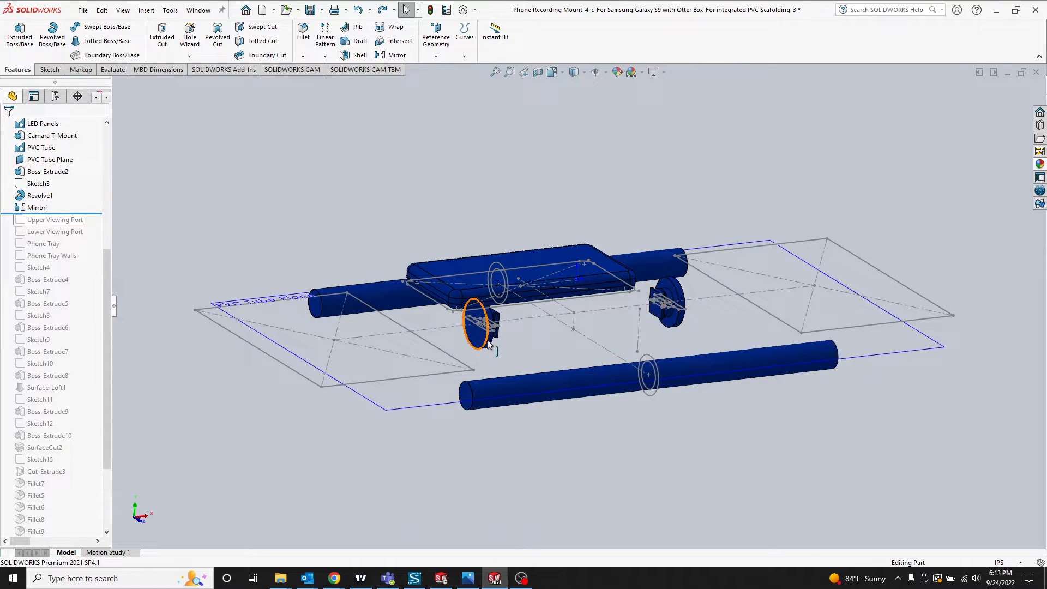
scroll(490, 344, up, 2)
click(515, 346)
scroll(514, 346, up, 4)
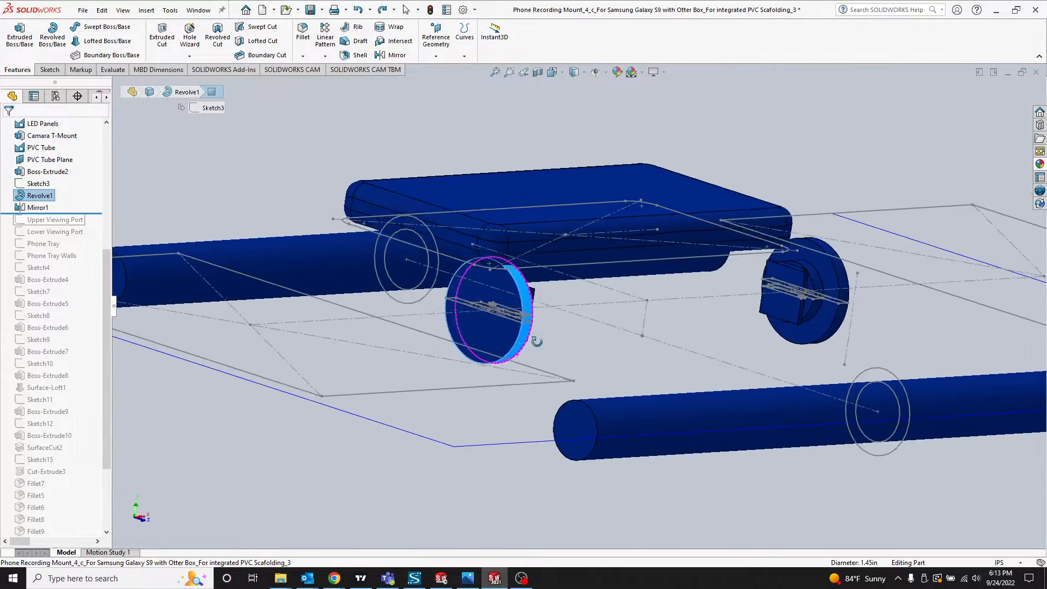
middle_drag(537, 342, 510, 344)
click(603, 361)
Step: Examine the revolved disc and its mirrored copy in relation to the phone and PVC tubes, and clear the selection
scroll(564, 286, down, 3)
mouse_move(567, 283)
middle_down()
mouse_move(573, 273)
mouse_move(557, 289)
middle_up()
scroll(558, 289, up, 5)
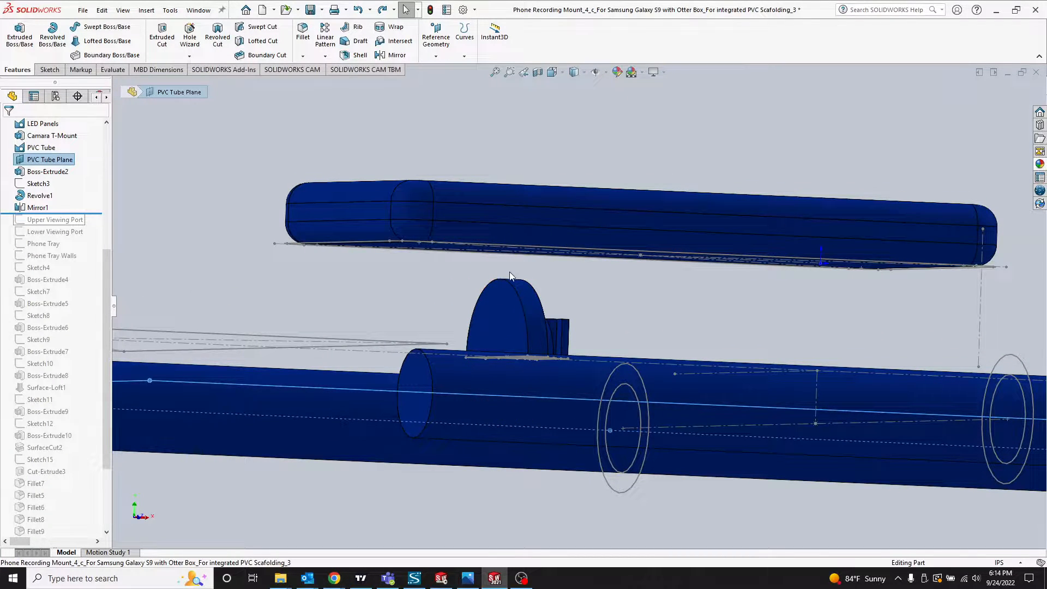
middle_drag(510, 276, 521, 317)
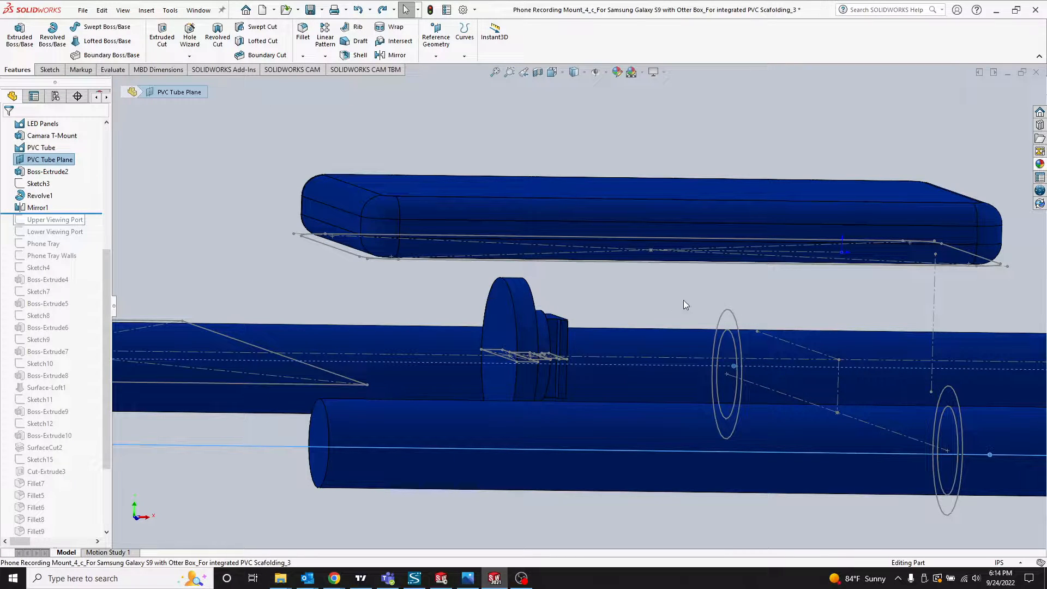
middle_drag(632, 312, 579, 293)
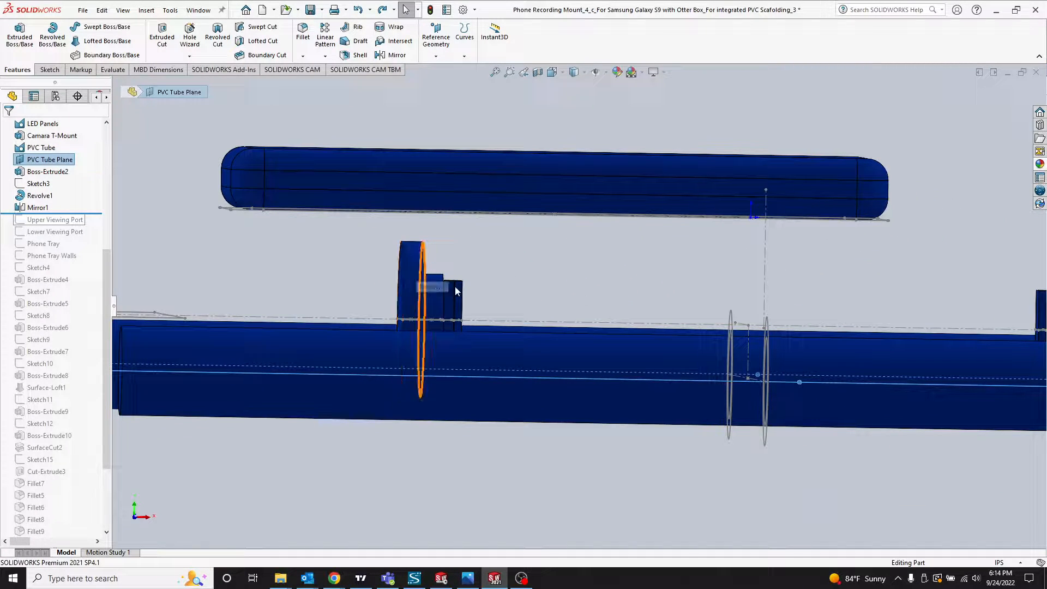
middle_drag(457, 291, 594, 287)
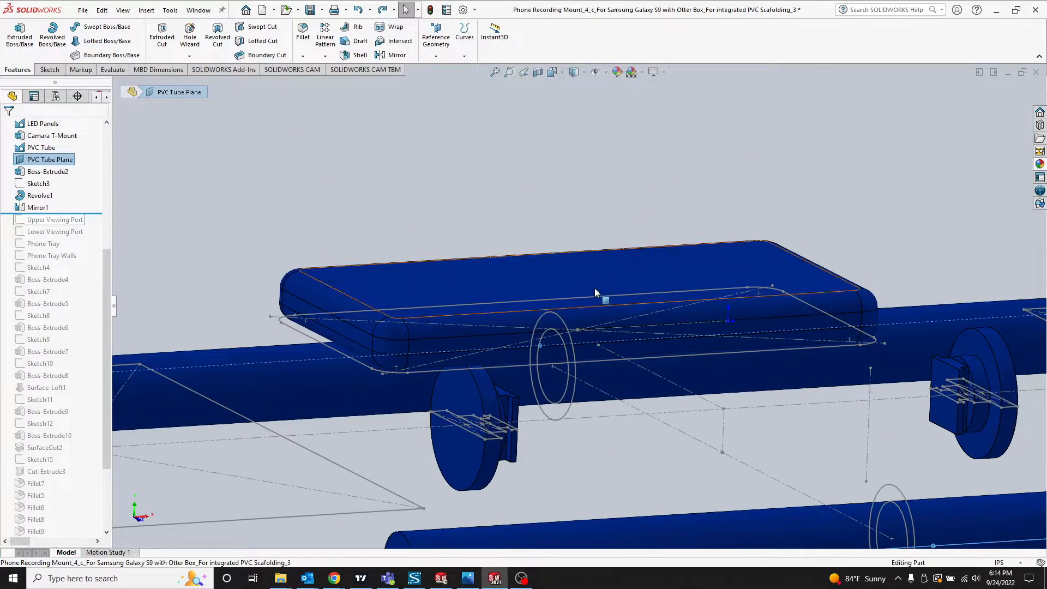
scroll(595, 289, up, 4)
scroll(699, 372, up, 1)
middle_drag(696, 360, 654, 359)
scroll(655, 359, down, 2)
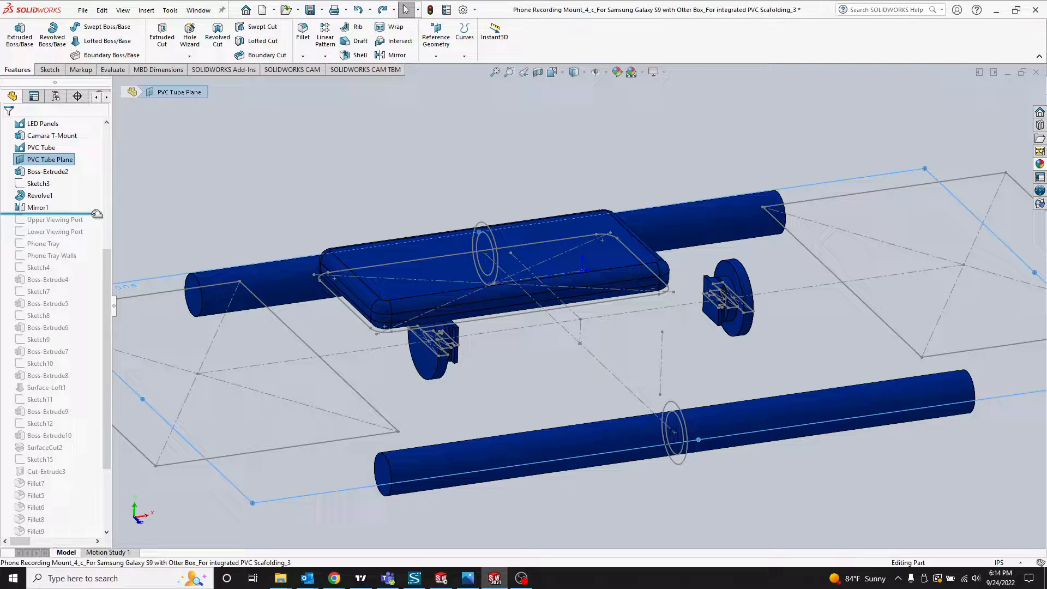
click(336, 203)
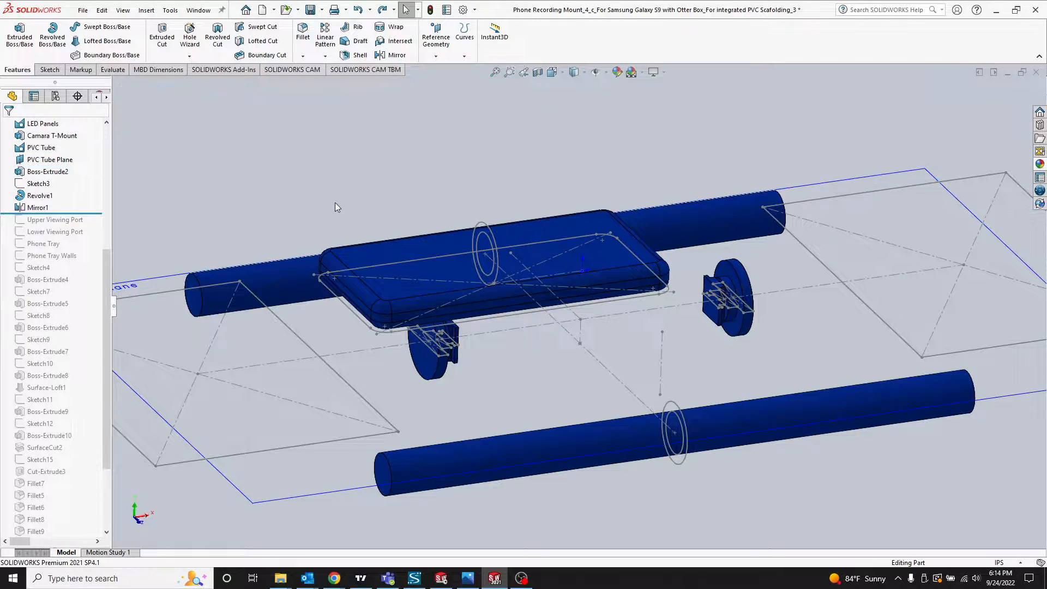
Step: Roll the feature history forward past the viewing port sketches and the phone tray sketches to include Sketch4
drag(99, 212, 92, 236)
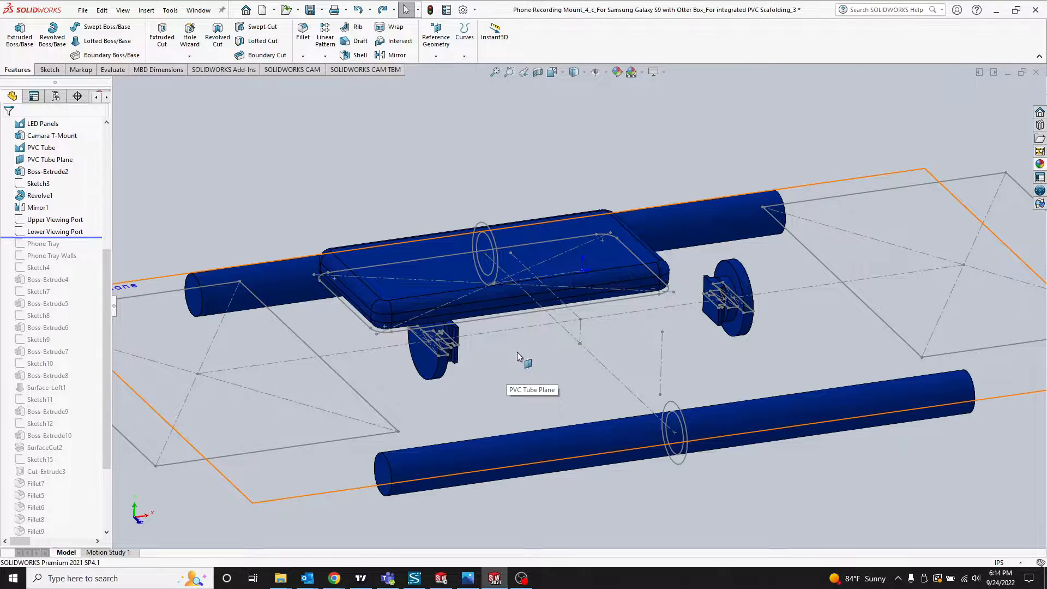
click(517, 352)
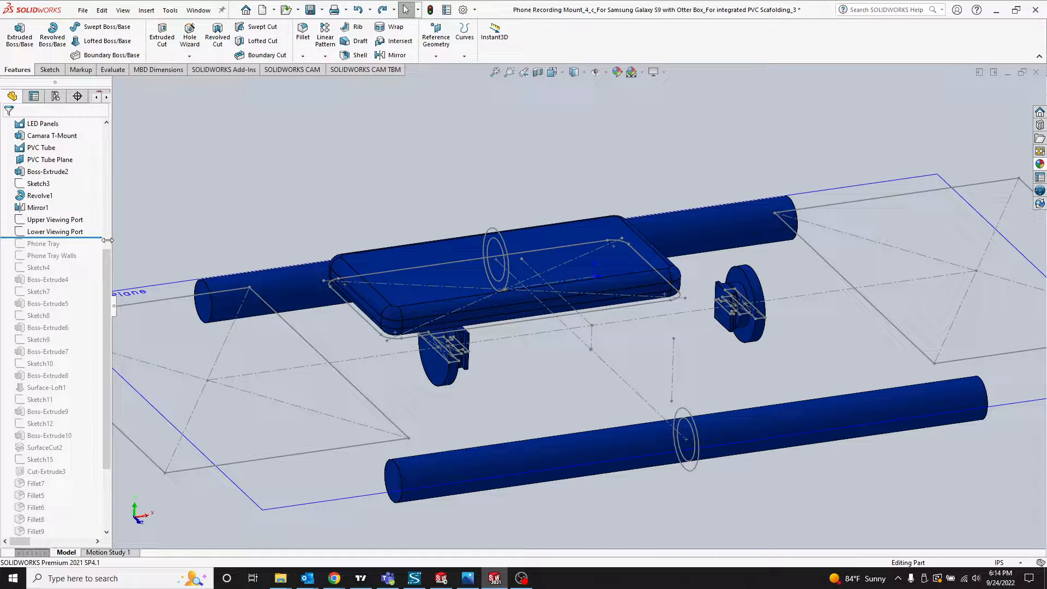
drag(93, 241, 96, 272)
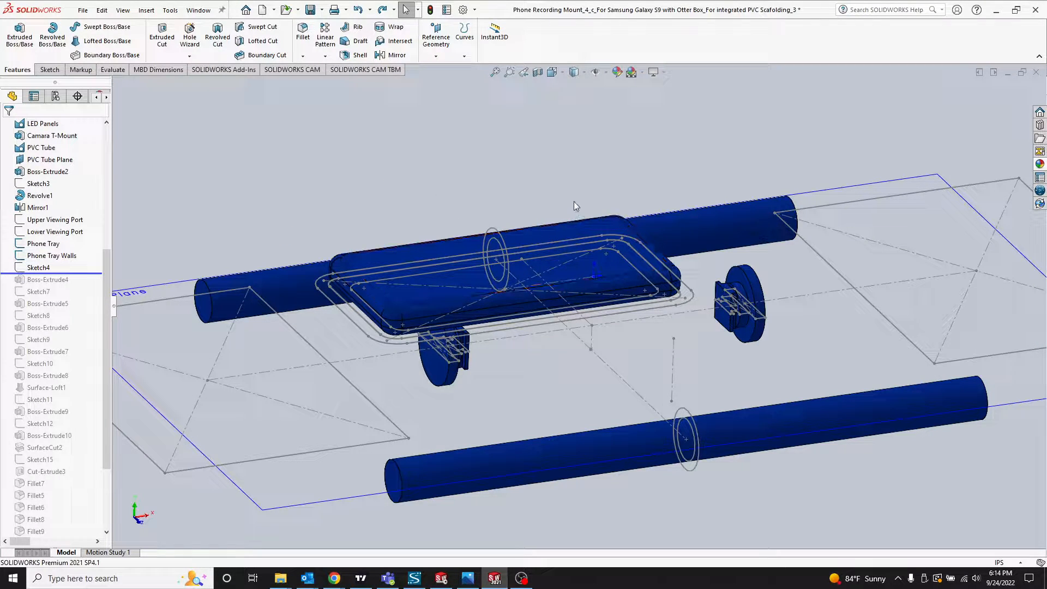
Step: Examine the phone tray outlines around the phone, and highlight Sketch4 to view its rectangular profile
scroll(573, 198, down, 3)
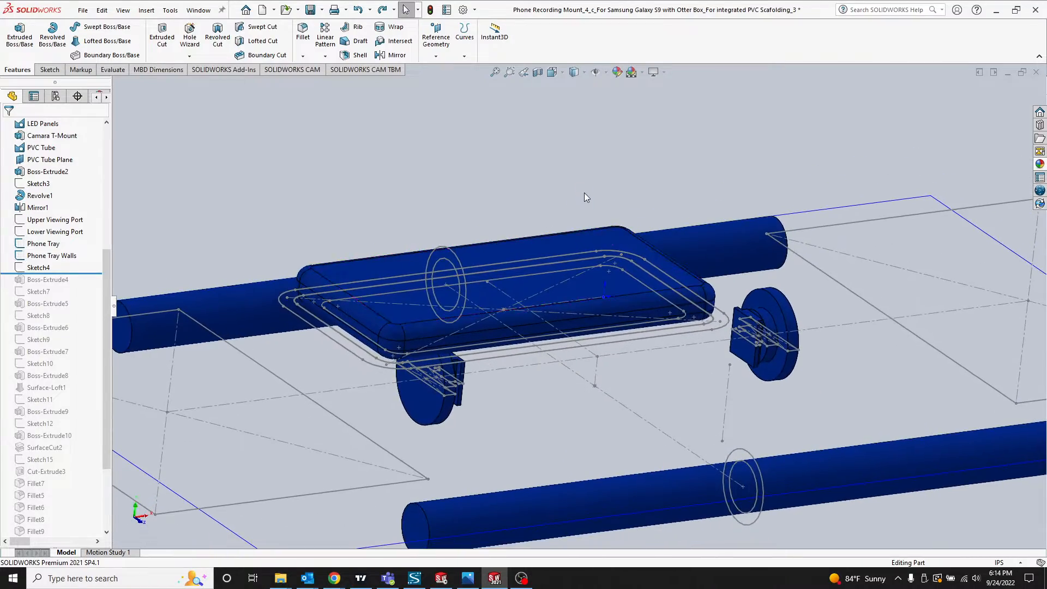
scroll(550, 295, up, 3)
middle_drag(551, 297, 548, 428)
scroll(549, 429, up, 2)
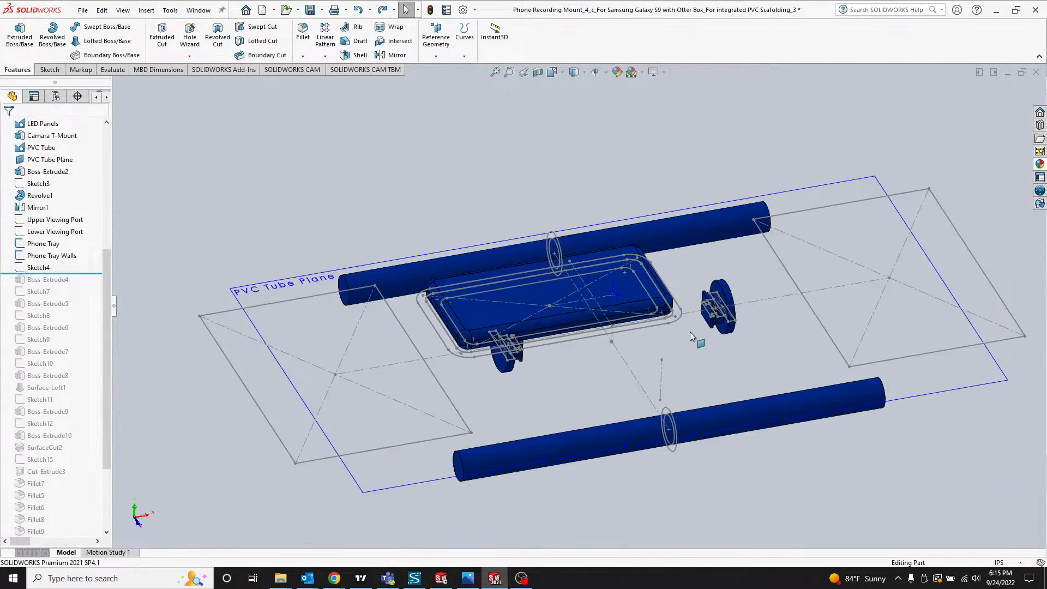
scroll(690, 332, down, 1)
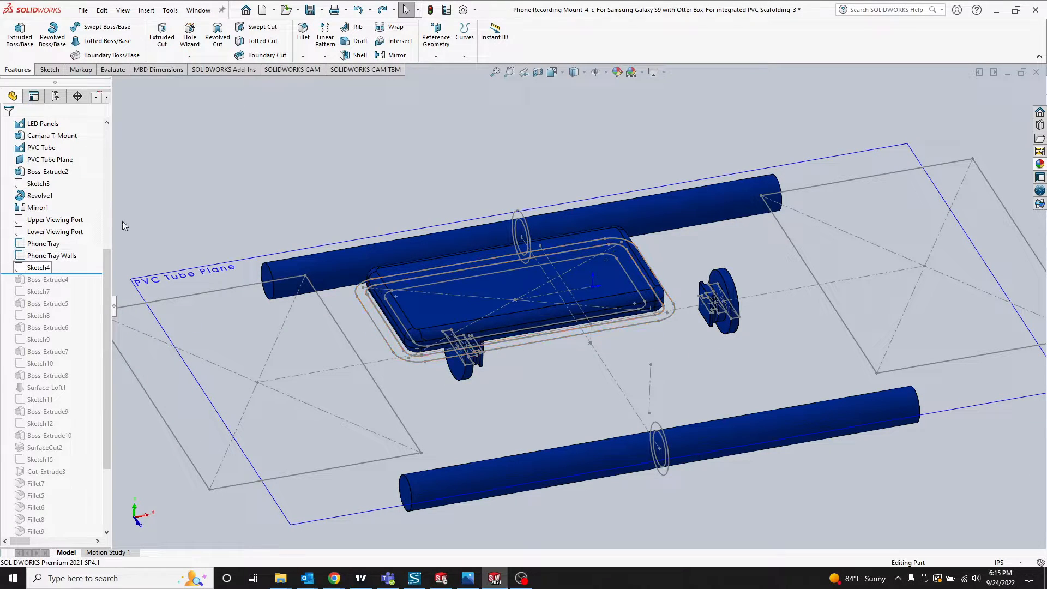
middle_drag(551, 306, 521, 341)
scroll(601, 349, down, 1)
click(37, 268)
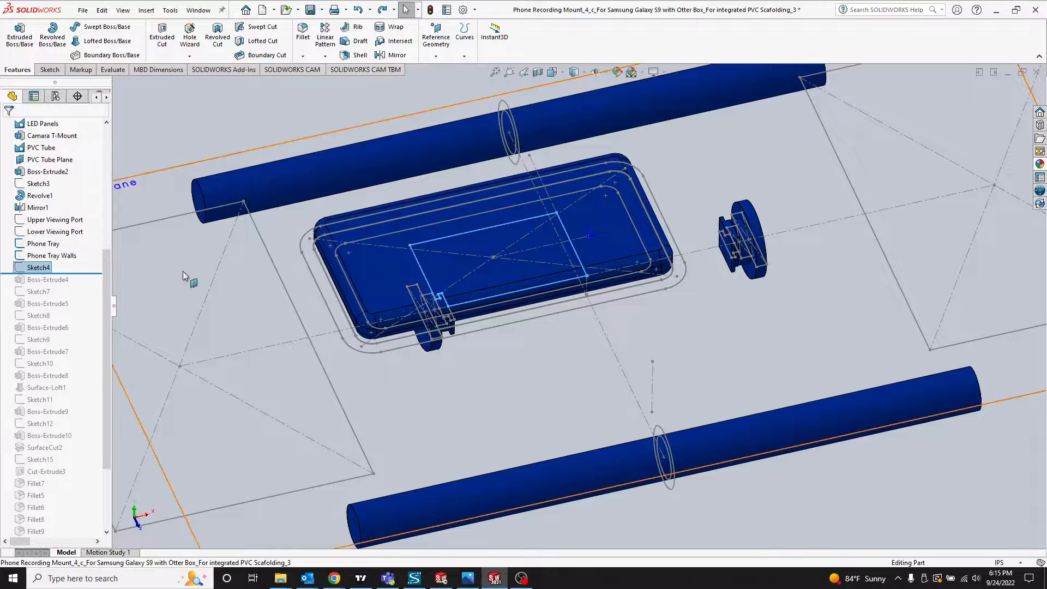
click(474, 374)
middle_drag(475, 374, 469, 300)
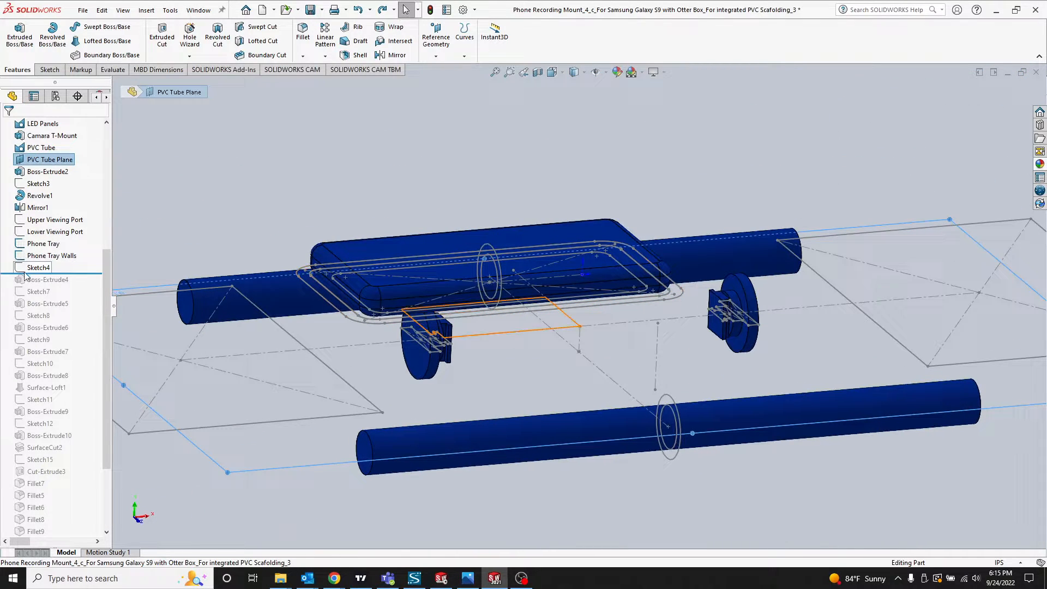
Step: Roll the feature history forward to include Boss-Extrude4 and view the extruded block beneath the phone
drag(82, 273, 77, 285)
scroll(515, 357, up, 1)
middle_drag(516, 357, 556, 356)
scroll(531, 315, down, 3)
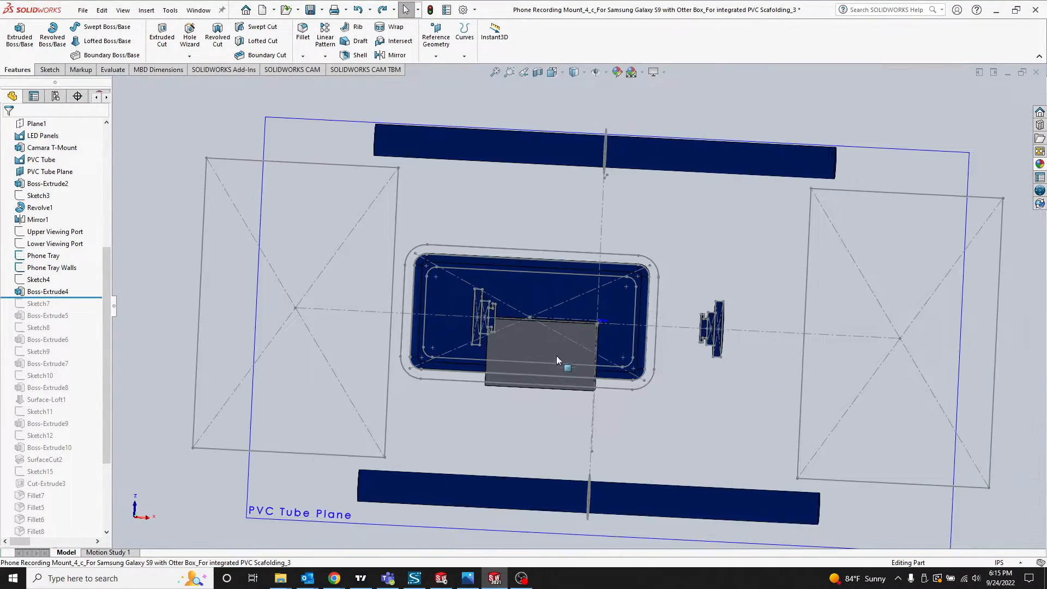
Step: View the Boss-Extrude4 block normal to its face and highlight the two perpendicular symmetry centerlines in turn
click(575, 345)
click(650, 318)
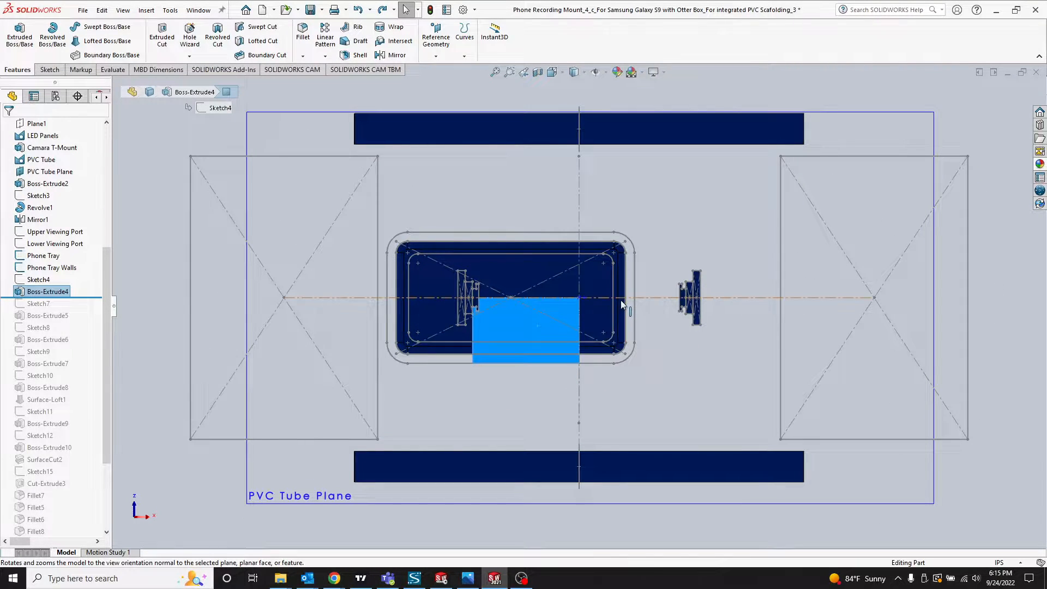
click(579, 192)
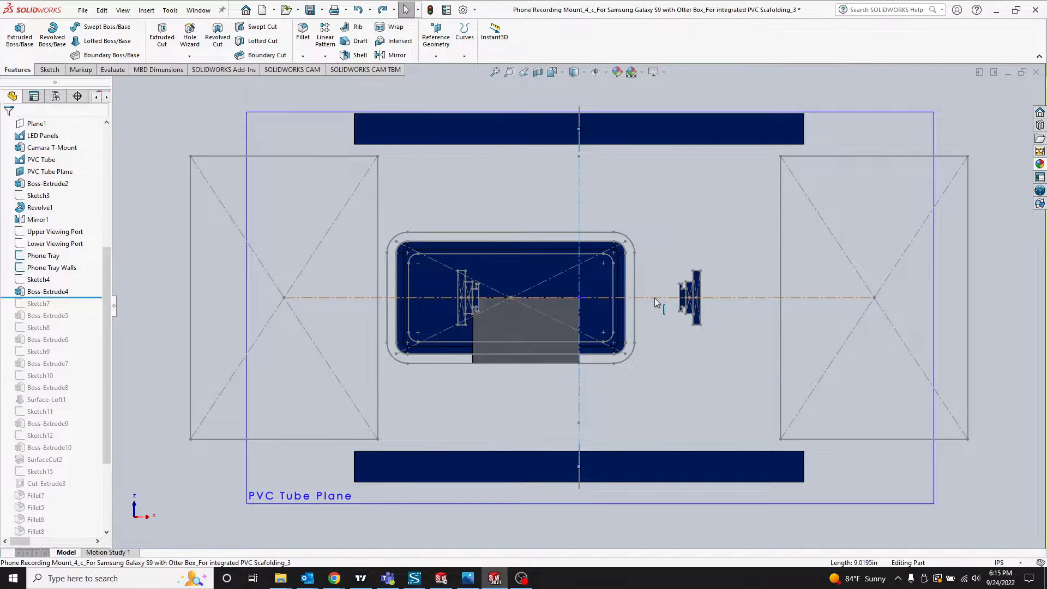
click(655, 298)
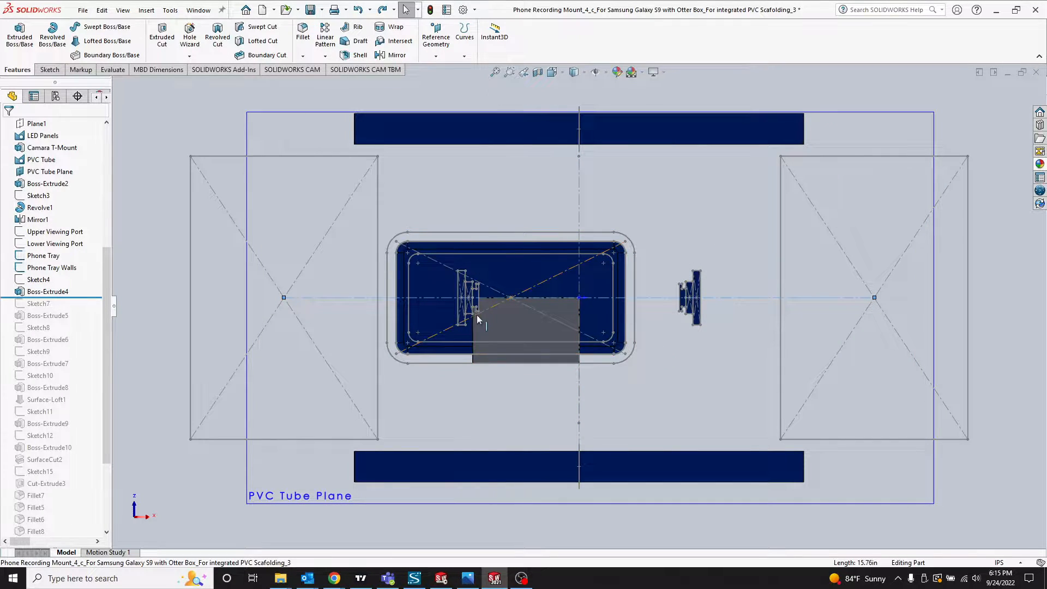
scroll(479, 312, down, 5)
scroll(578, 305, up, 4)
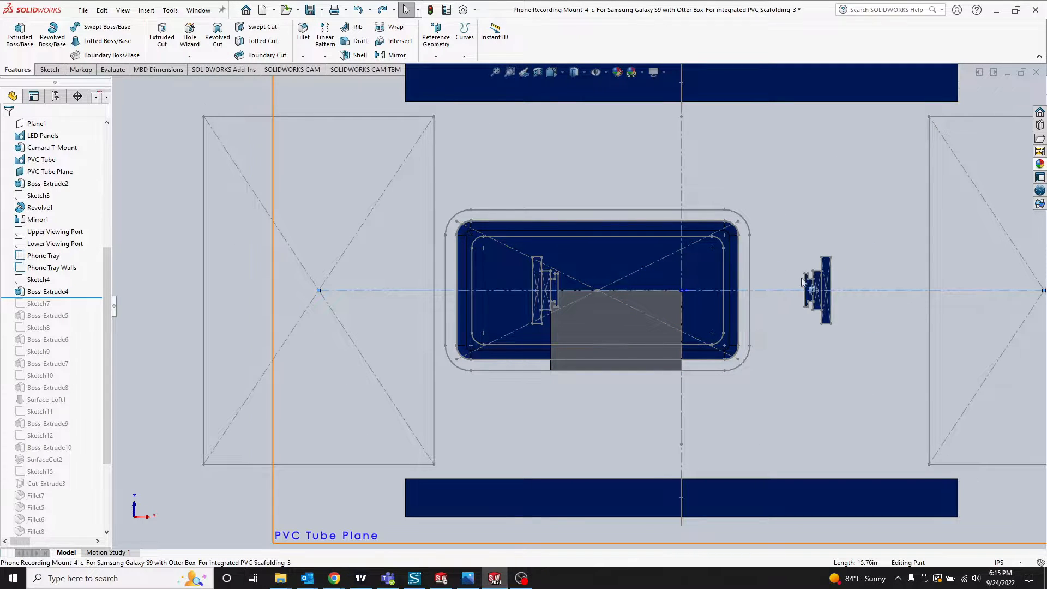
scroll(748, 328, up, 2)
scroll(622, 302, down, 2)
scroll(584, 324, down, 2)
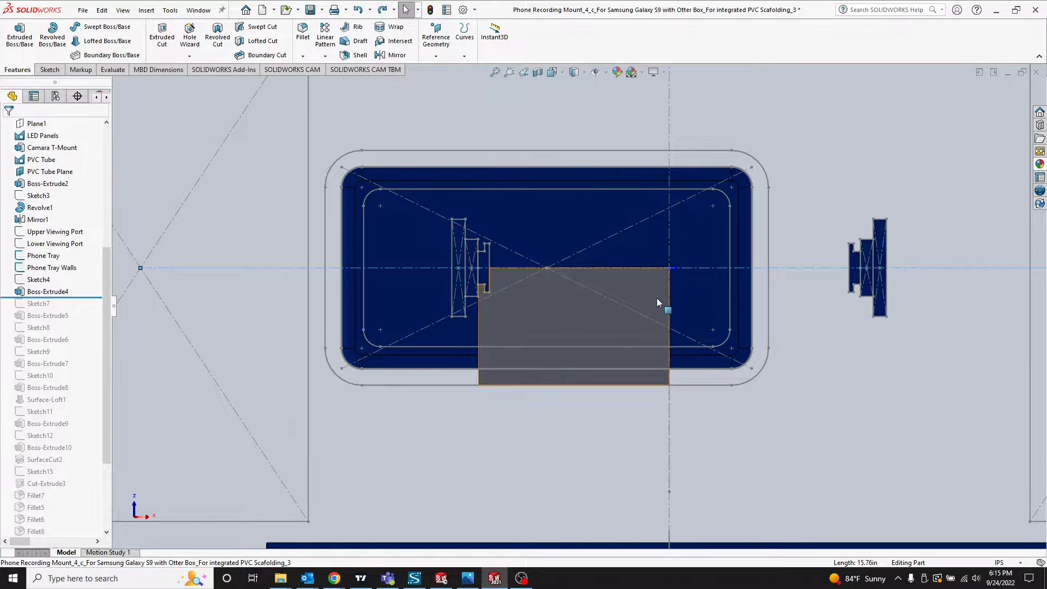
scroll(693, 294, up, 2)
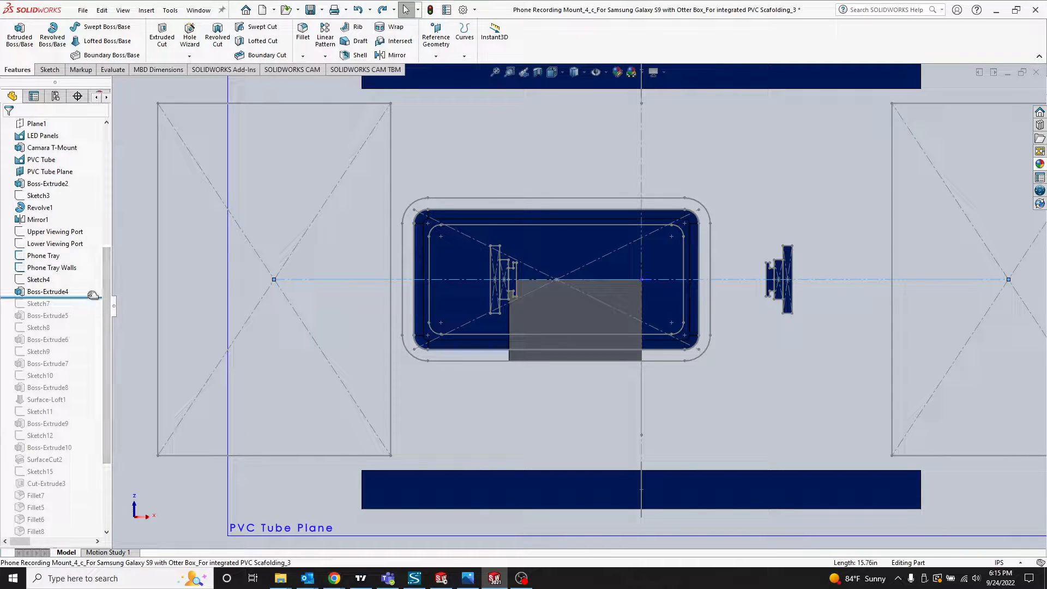
Step: Roll the feature history forward to include Boss-Extrude5 and view the block where it meets the T-mount
drag(86, 298, 86, 322)
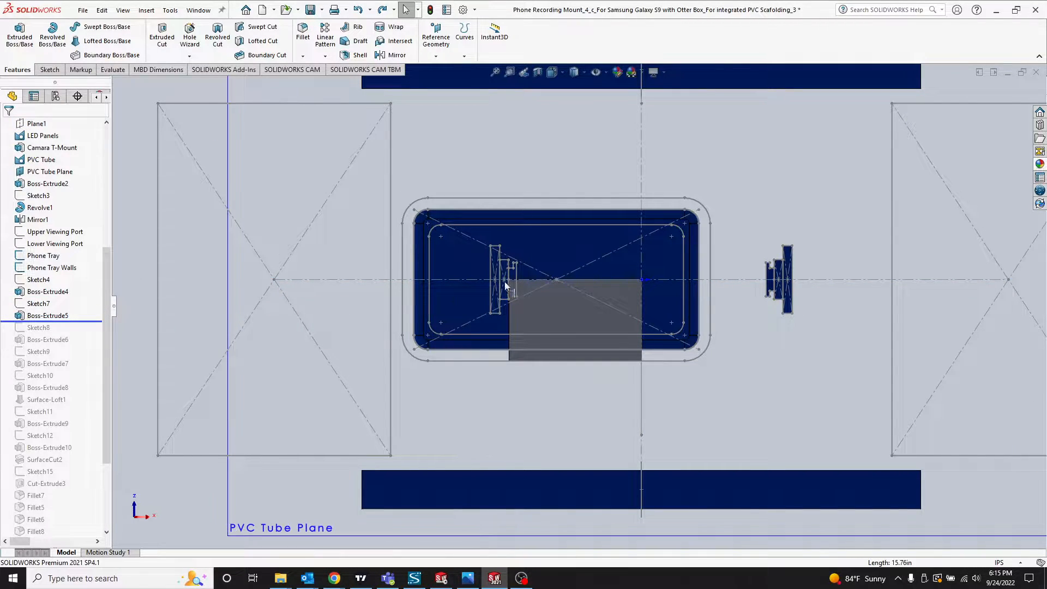
middle_drag(505, 282, 564, 294)
scroll(562, 294, down, 5)
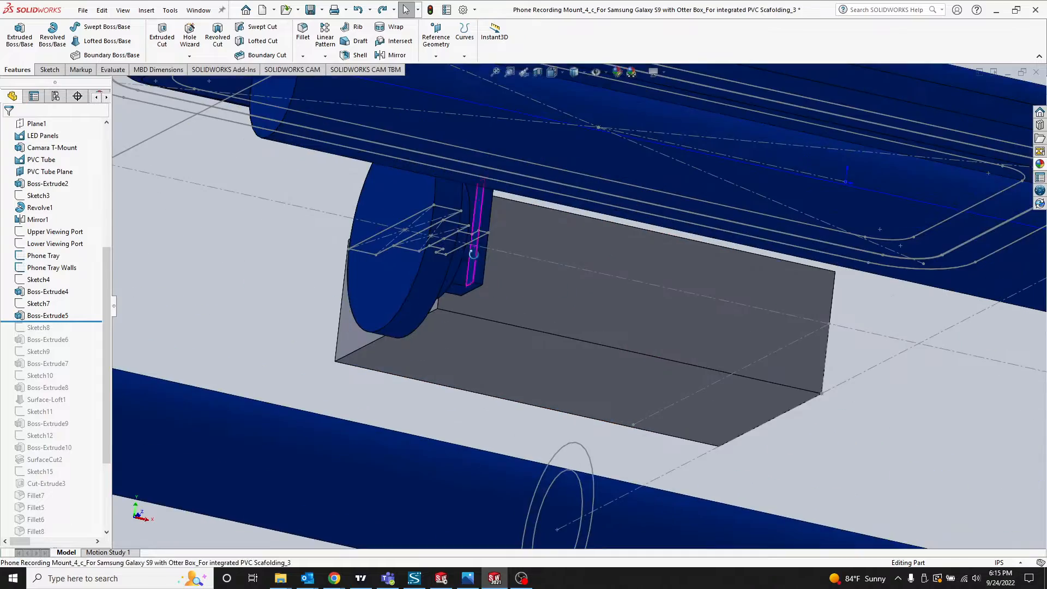
middle_drag(474, 254, 499, 266)
scroll(449, 331, down, 4)
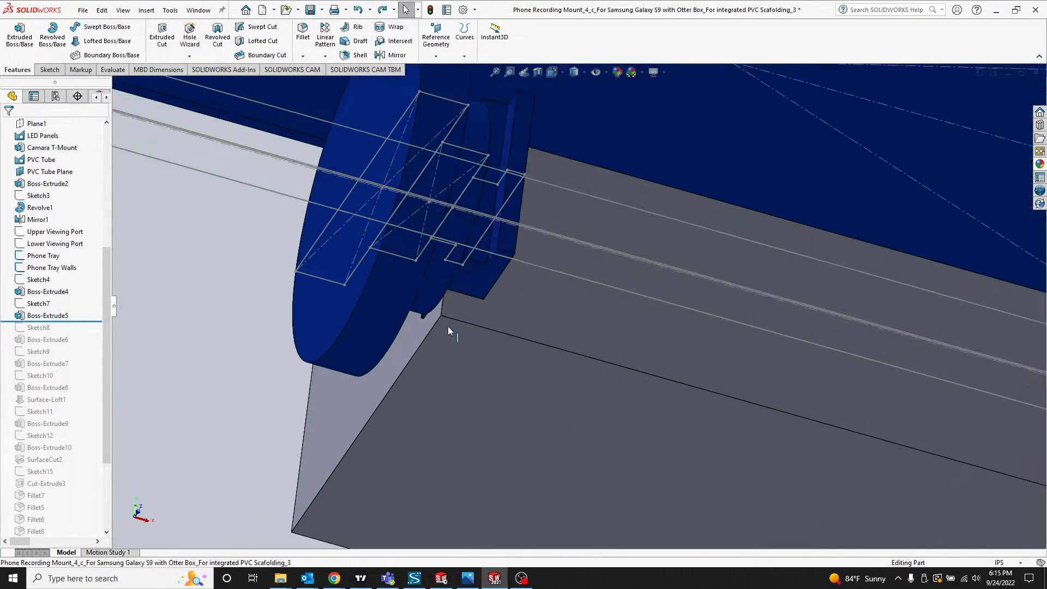
Step: Roll the feature history back to Sketch7 and forward past Boss-Extrude5 again to compare the block at the T-mount
drag(85, 321, 89, 306)
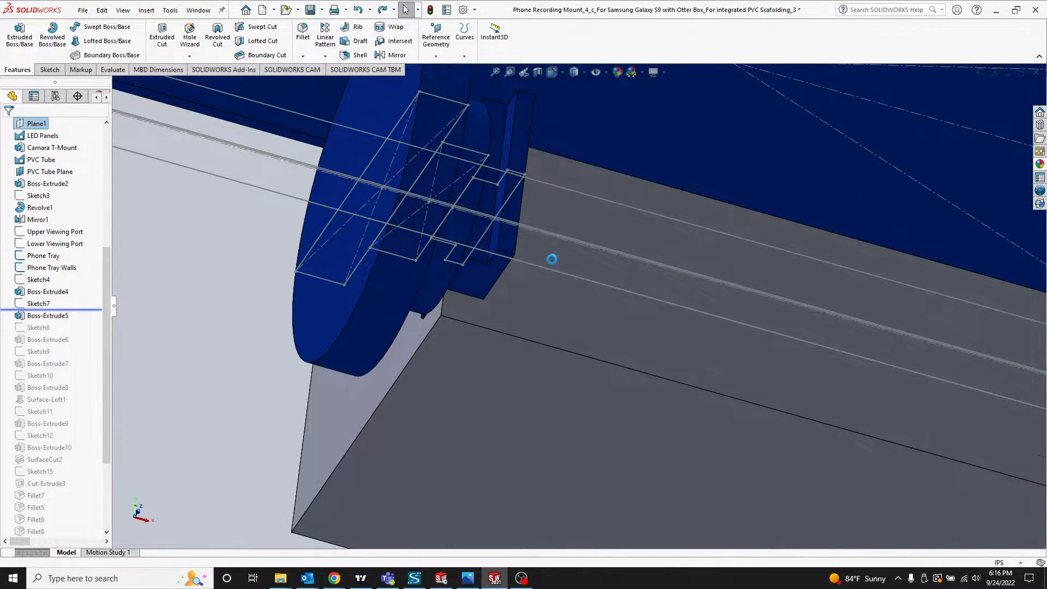
mouse_move(552, 259)
middle_down()
mouse_move(487, 305)
mouse_move(660, 309)
mouse_move(513, 285)
middle_up()
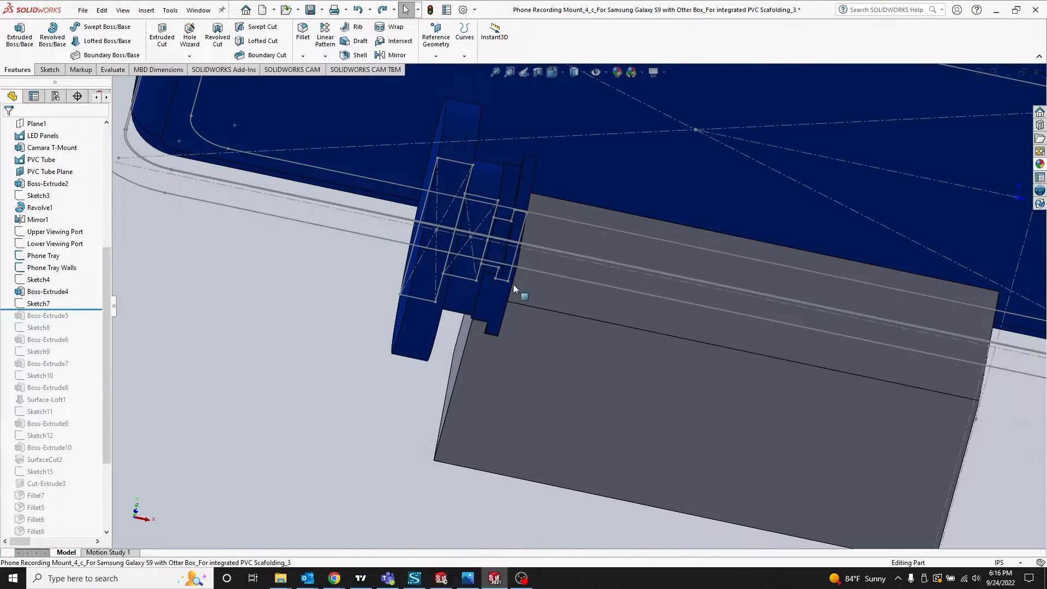
middle_drag(531, 221, 518, 271)
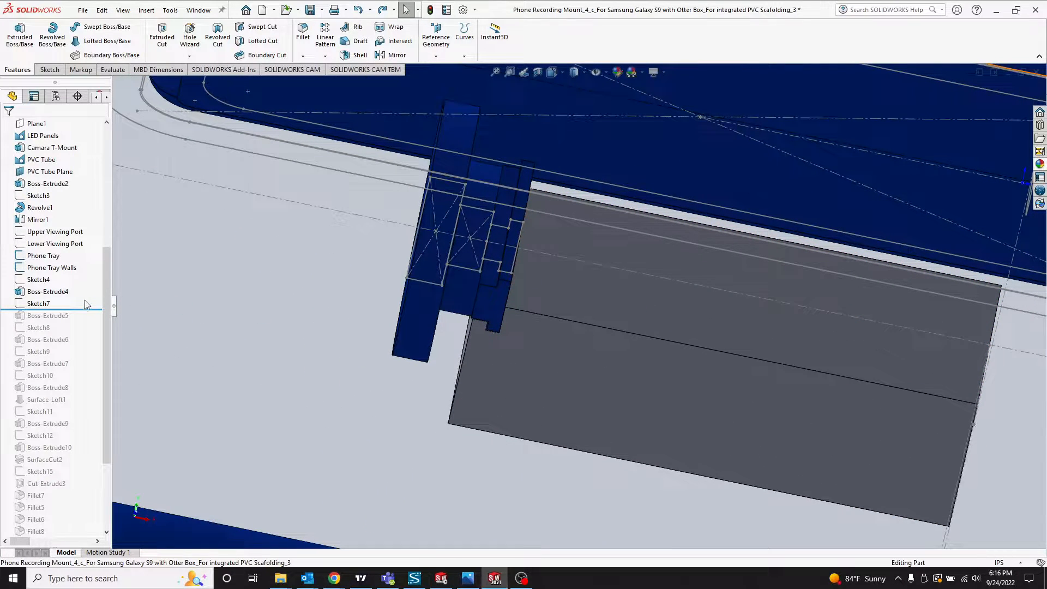
drag(83, 310, 77, 322)
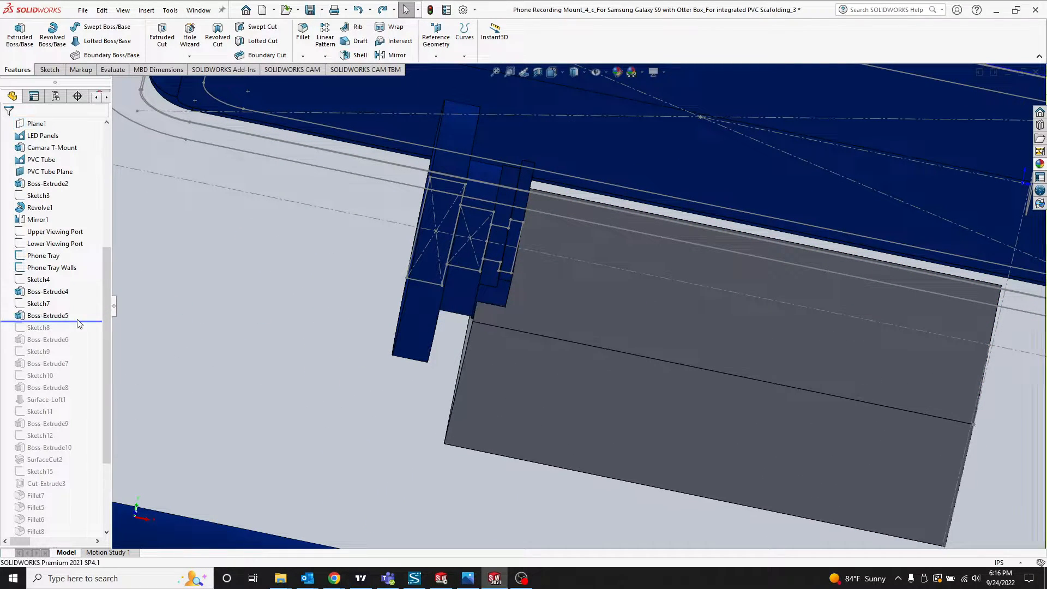
Step: Roll the feature history forward to include Boss-Extrude6 and view the half-round sleeve seated on the PVC tube
middle_drag(505, 266, 491, 323)
mouse_move(463, 360)
middle_down()
mouse_move(470, 384)
mouse_move(505, 293)
mouse_move(116, 332)
middle_up()
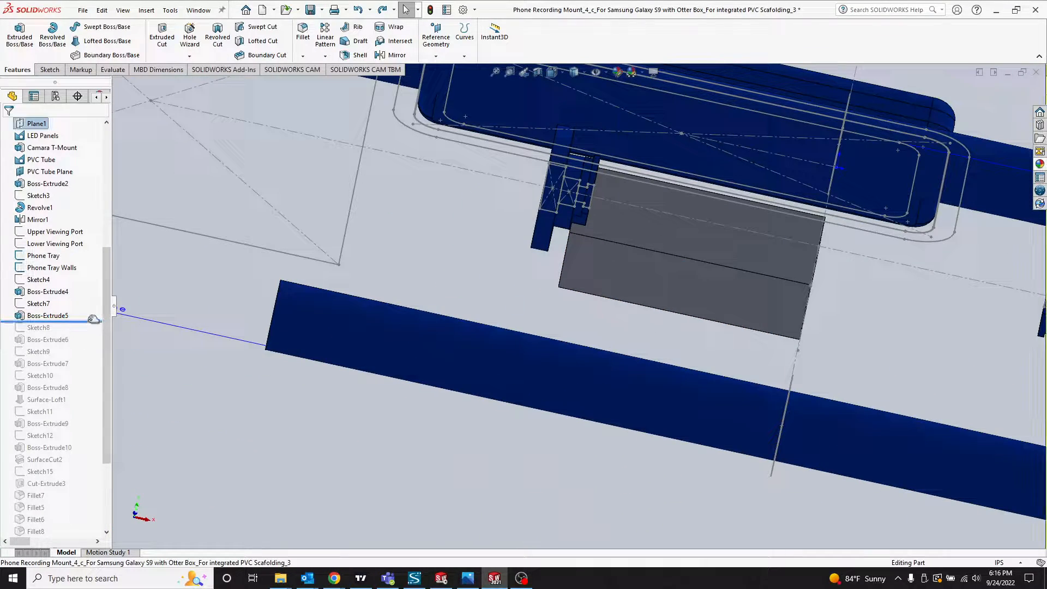
drag(94, 320, 86, 345)
middle_drag(592, 244, 444, 302)
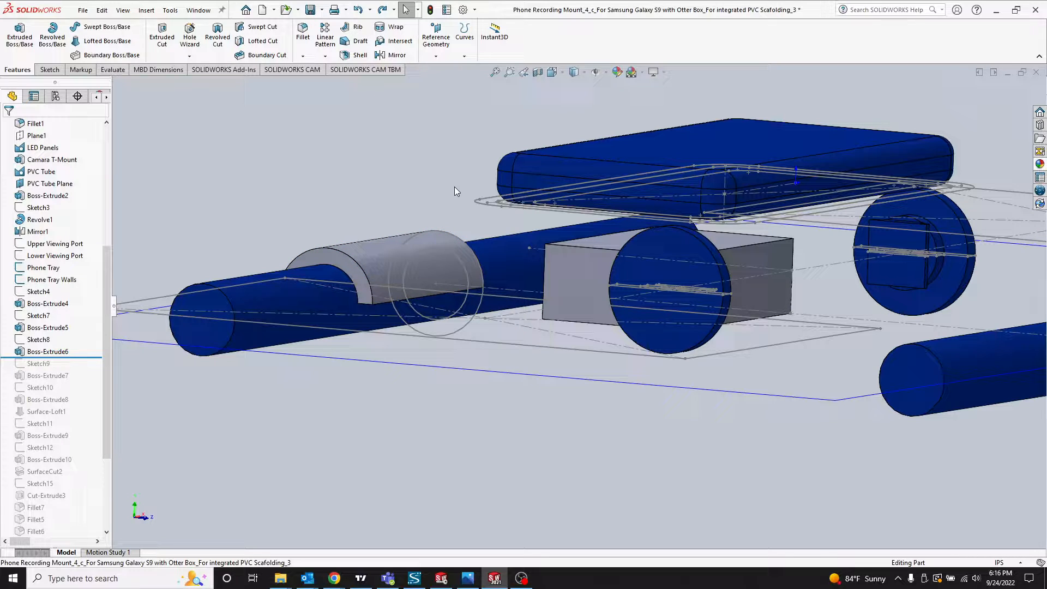
middle_drag(457, 202, 551, 277)
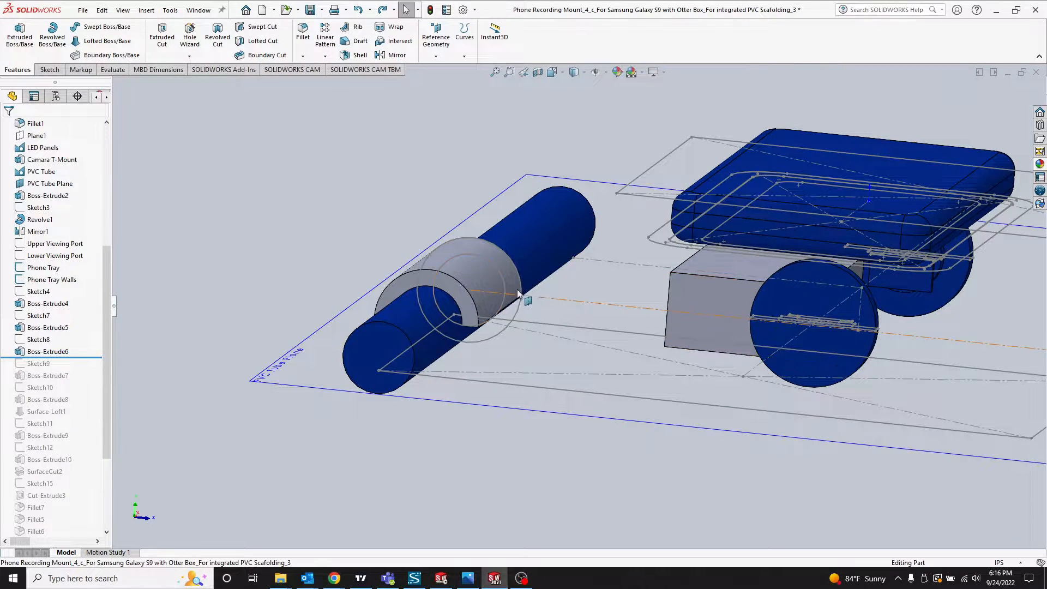
scroll(643, 300, up, 1)
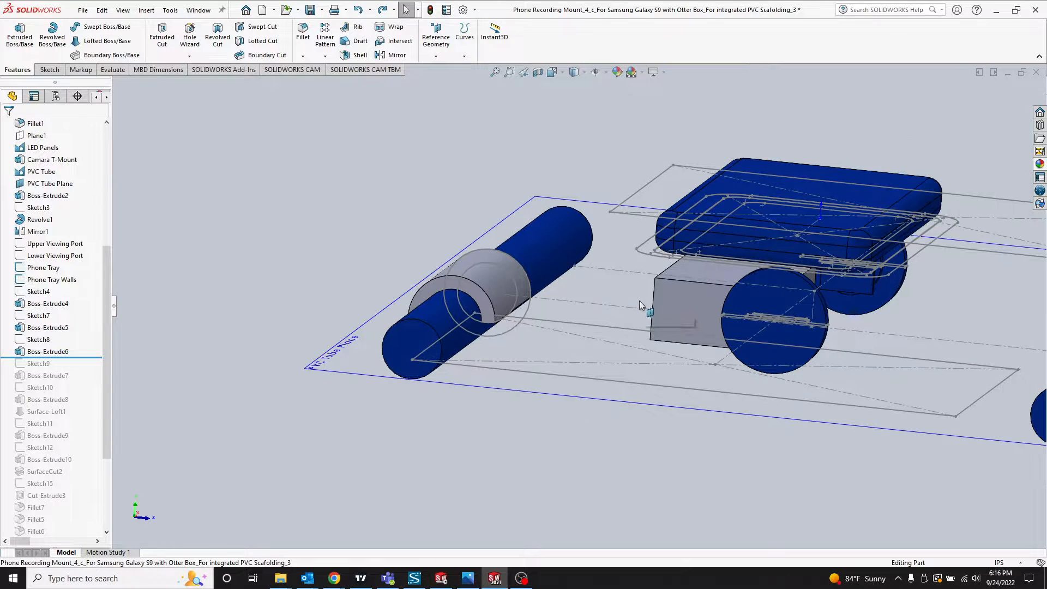
middle_drag(640, 300, 626, 303)
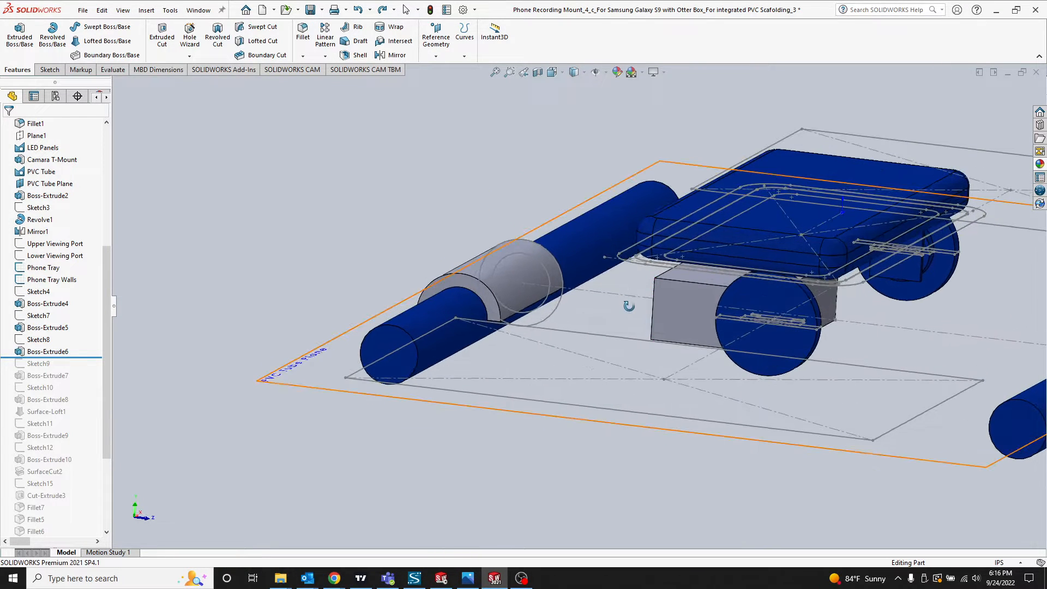
Step: Highlight the PVC tube and the half-round sleeve's outer face in turn to examine how the sleeve fits over the tube
click(574, 246)
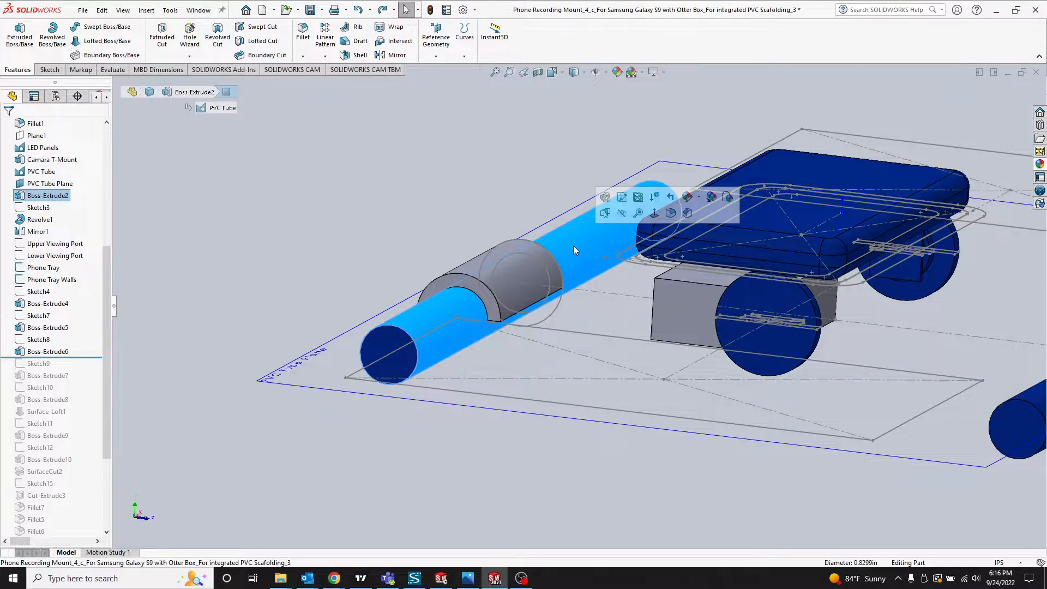
click(522, 268)
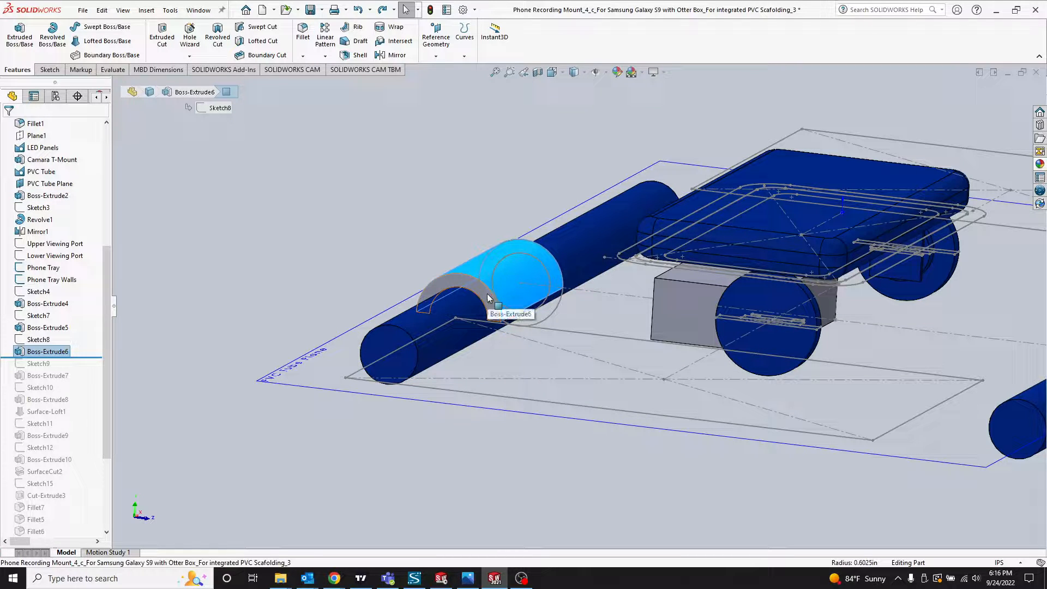
click(626, 284)
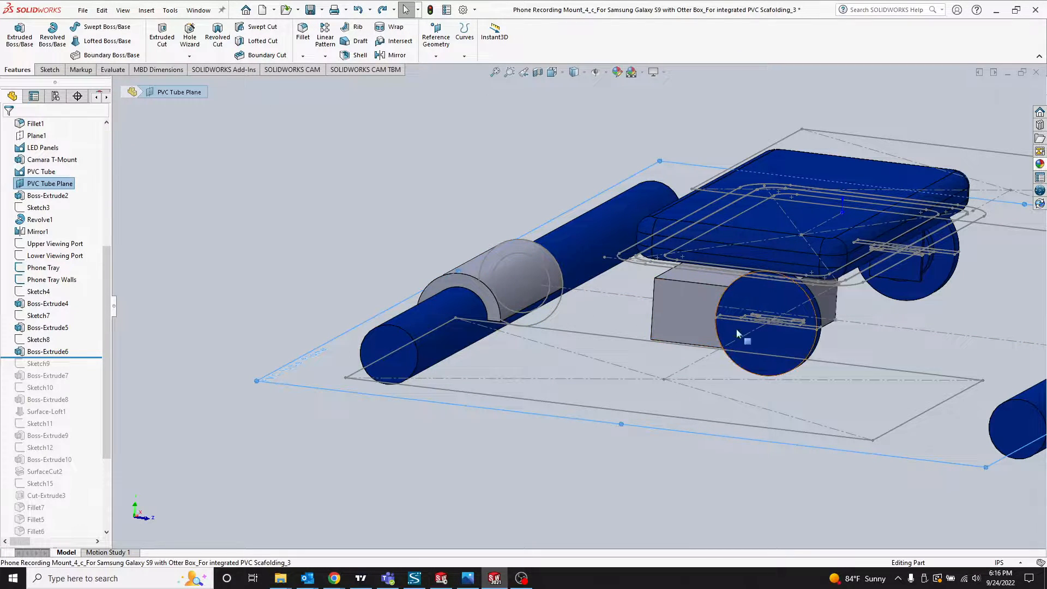
middle_drag(737, 329, 717, 329)
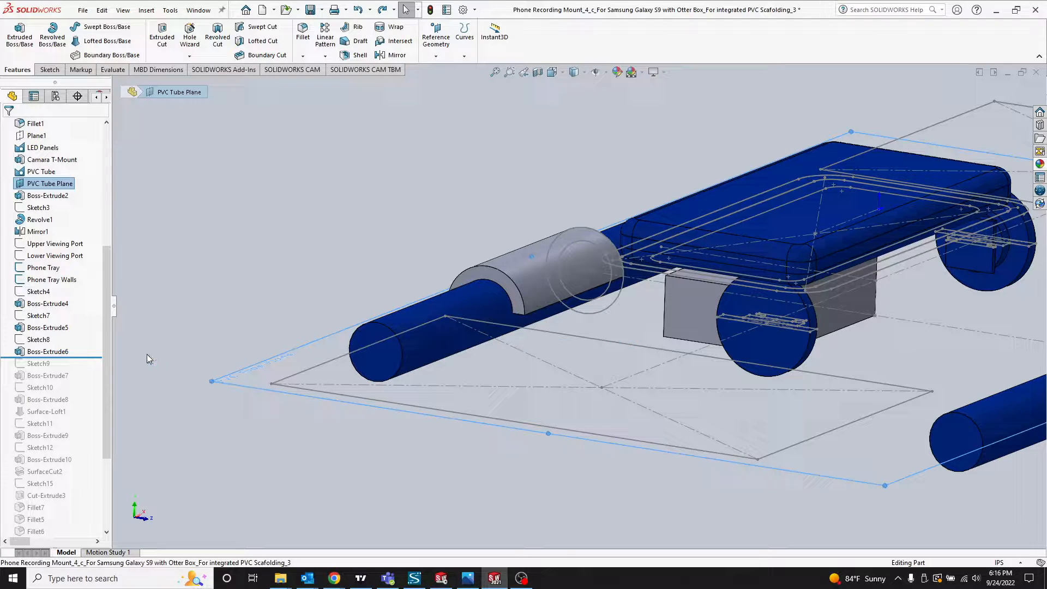
click(525, 269)
middle_drag(524, 268, 661, 315)
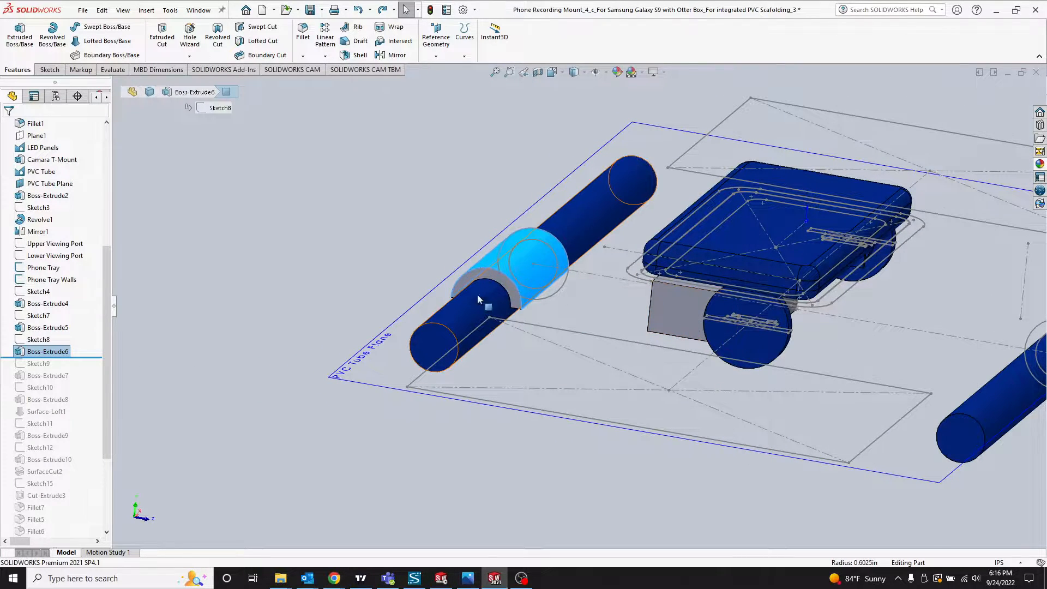
Step: Roll the feature history forward to include Boss-Extrude7 and view the arm connecting the sleeve to the block
drag(89, 358, 84, 382)
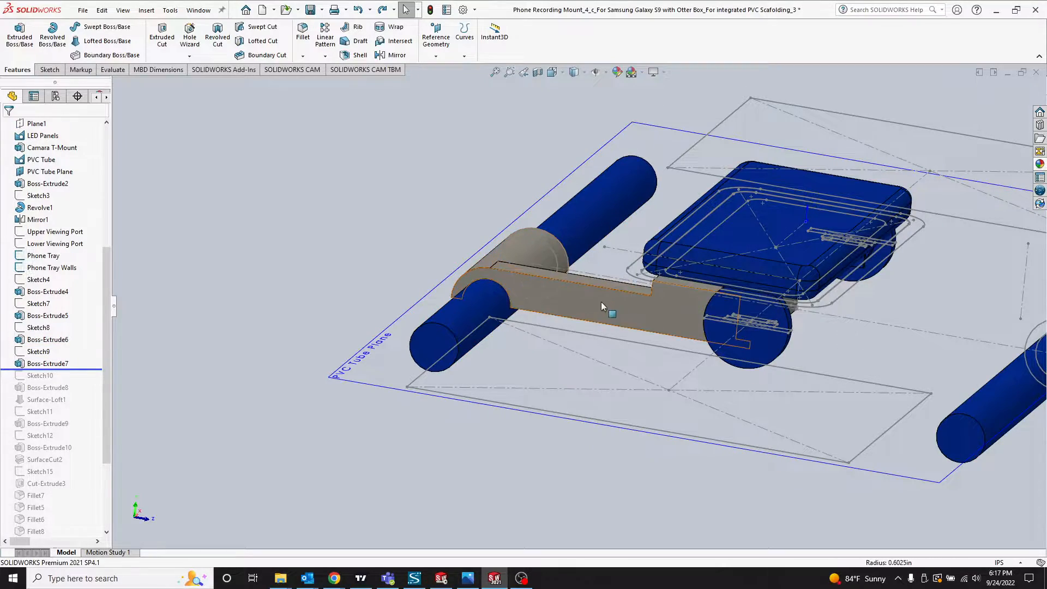
middle_drag(601, 305, 586, 378)
scroll(497, 324, down, 4)
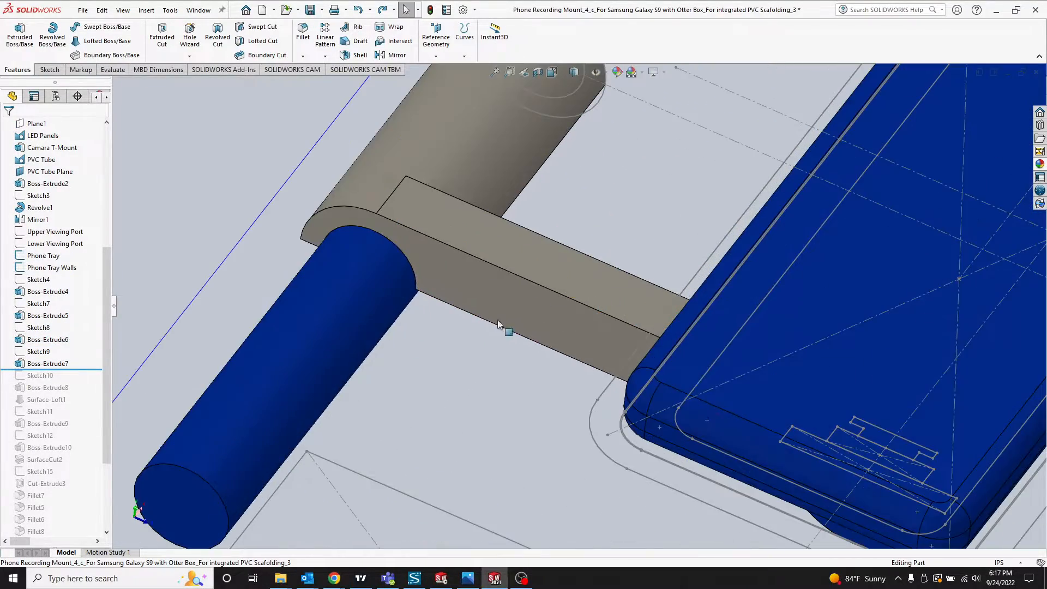
Step: Open Sketch9 to examine the connecting arm's profile between the sleeve and the block, and exit the sketch without changes
click(40, 351)
click(52, 318)
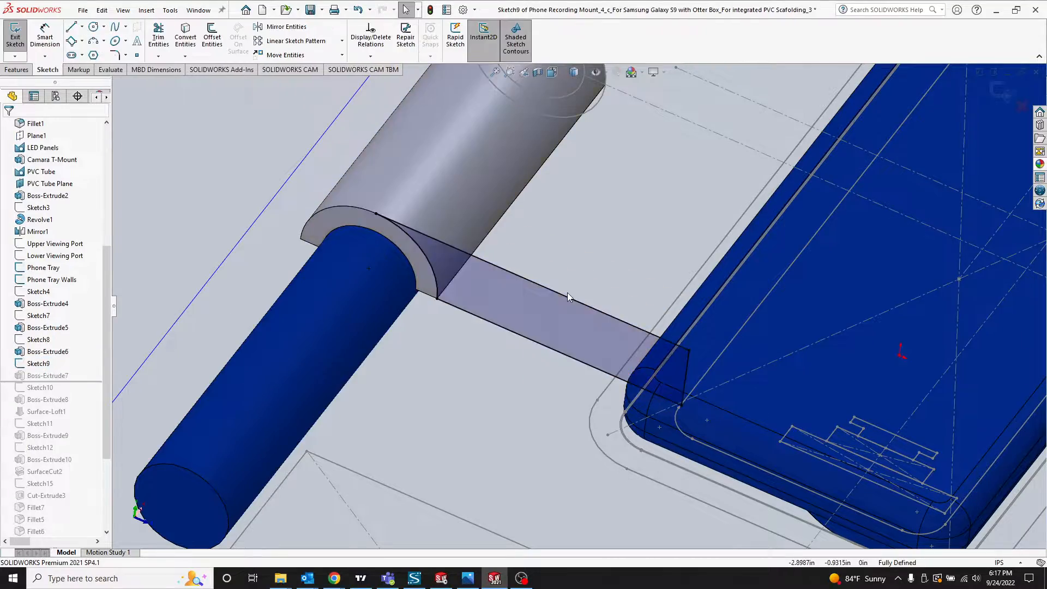
mouse_move(568, 293)
middle_down()
mouse_move(600, 259)
mouse_move(596, 240)
mouse_move(578, 262)
middle_up()
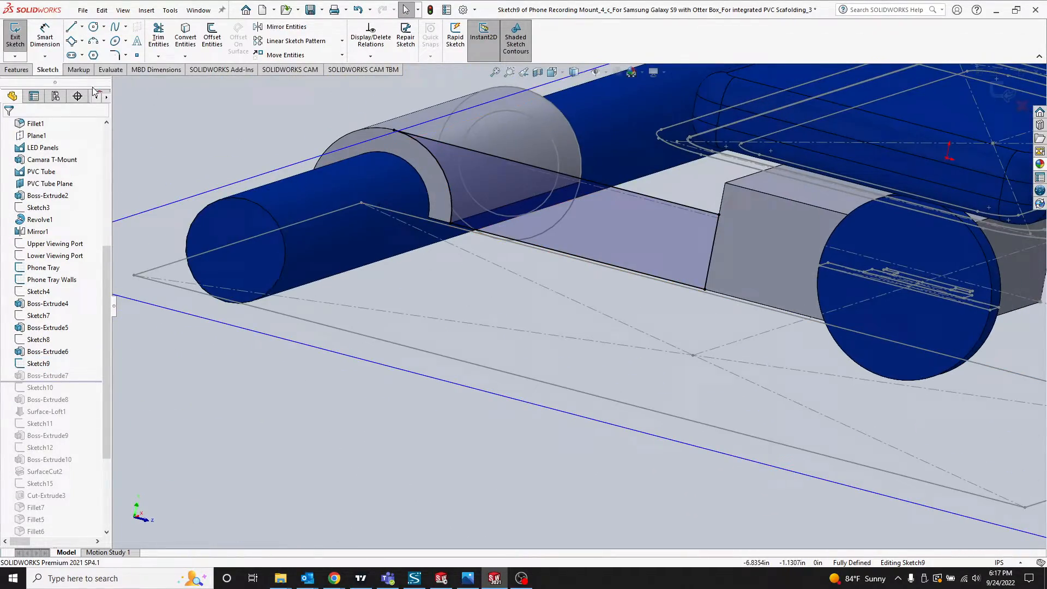
click(15, 38)
Step: Review Boss-Extrude7's extrusion definition and feature scope around the connecting arm, and accept it without changes
click(47, 363)
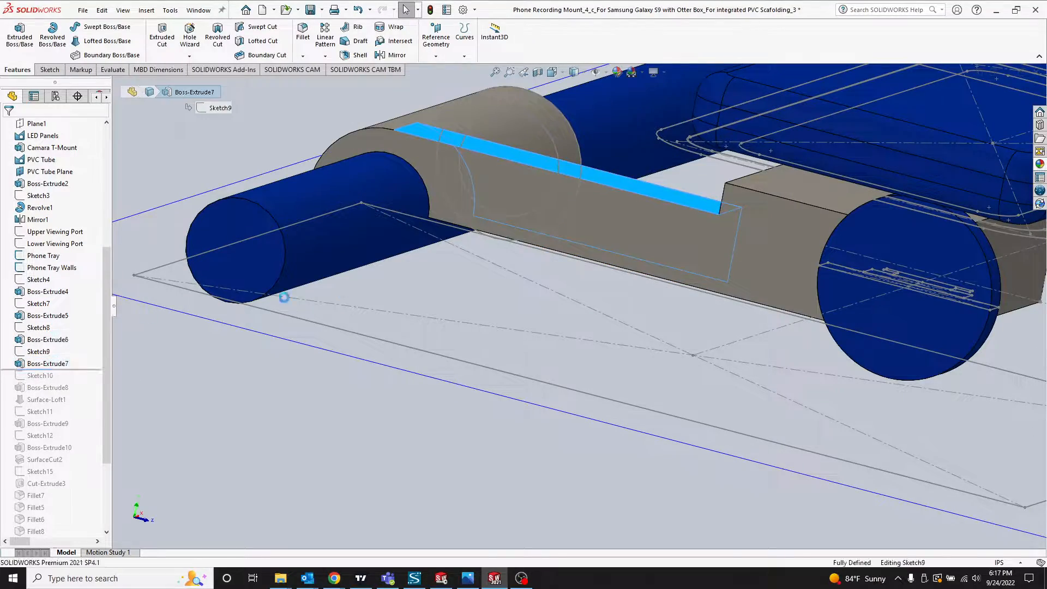
mouse_move(623, 246)
middle_down()
mouse_move(638, 236)
mouse_move(637, 245)
middle_up()
scroll(636, 256, up, 1)
scroll(634, 347, down, 2)
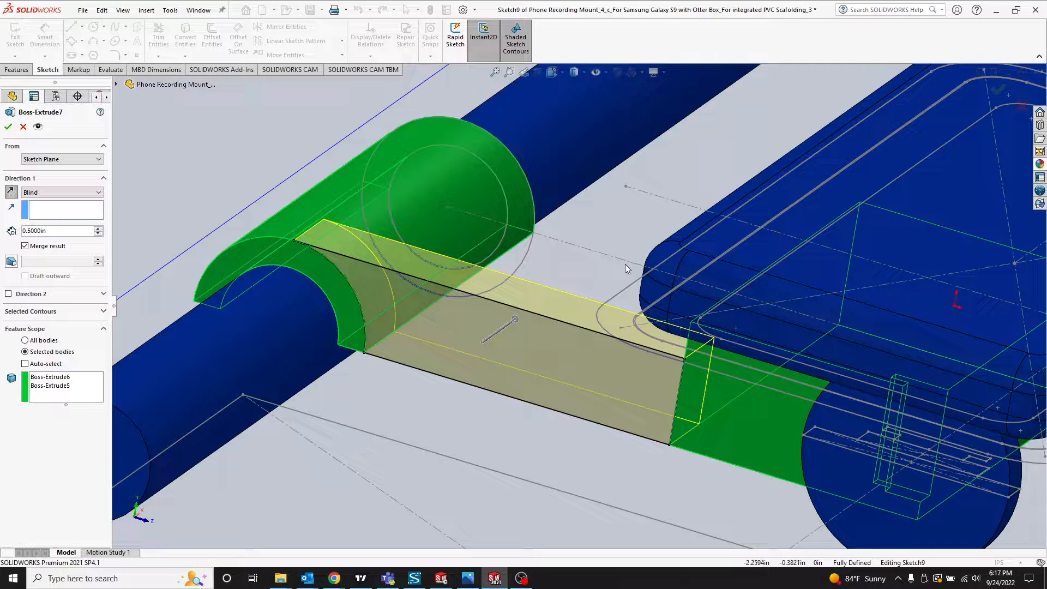
scroll(614, 286, down, 1)
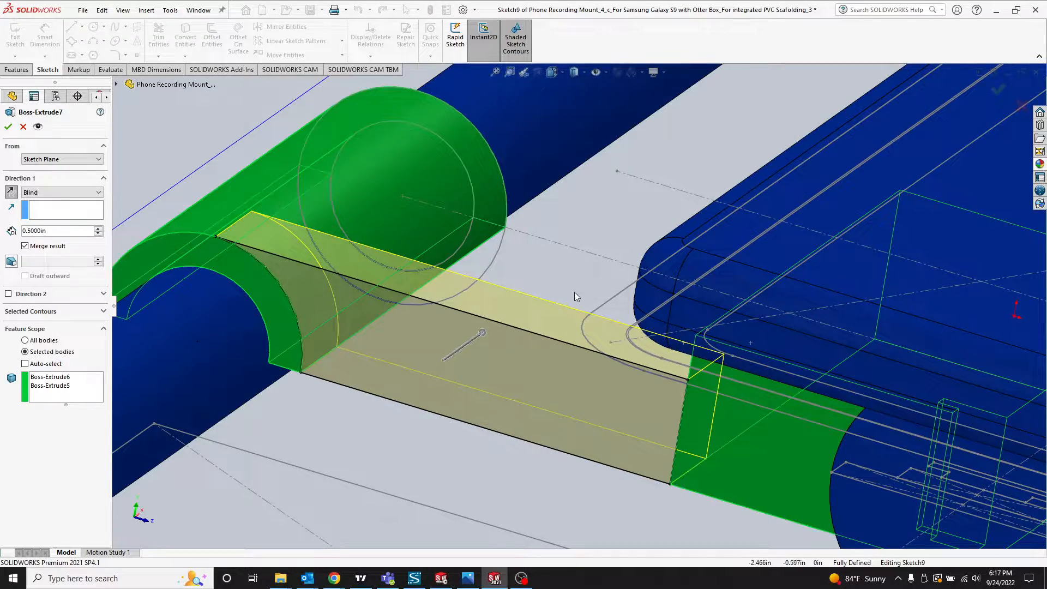
middle_drag(575, 293, 592, 220)
scroll(578, 320, down, 3)
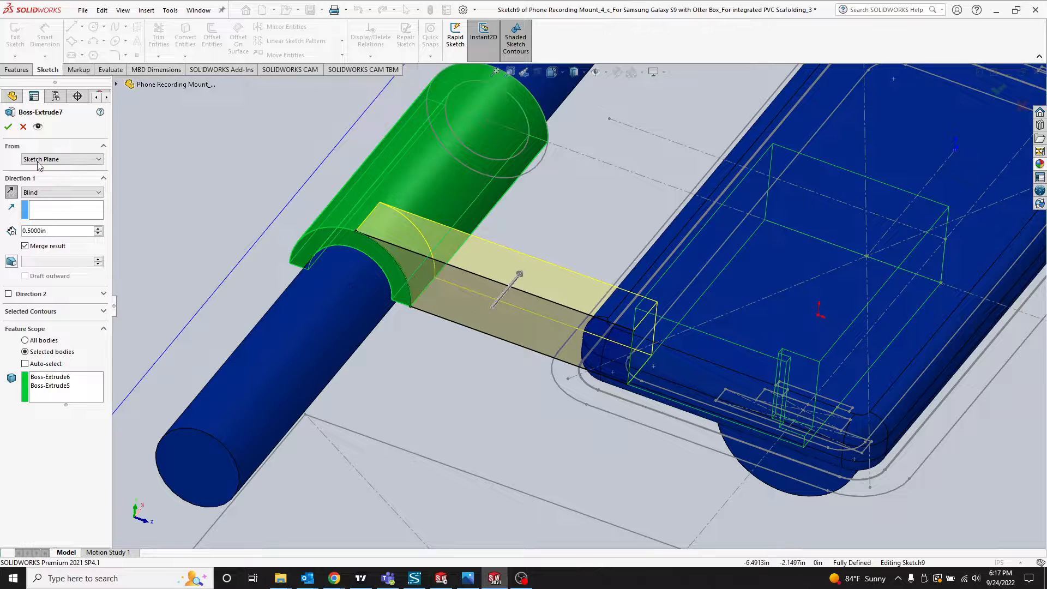
click(8, 129)
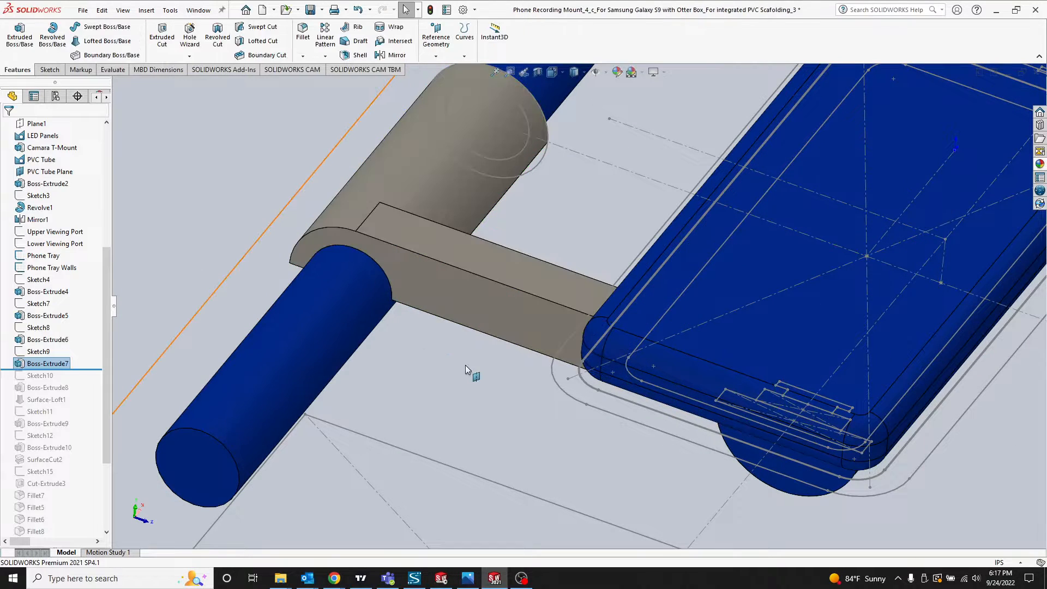
Step: Highlight the sleeve's outer face and the connecting arm's top face to examine how the two bodies join
mouse_move(470, 366)
middle_down()
mouse_move(477, 349)
mouse_move(464, 362)
middle_up()
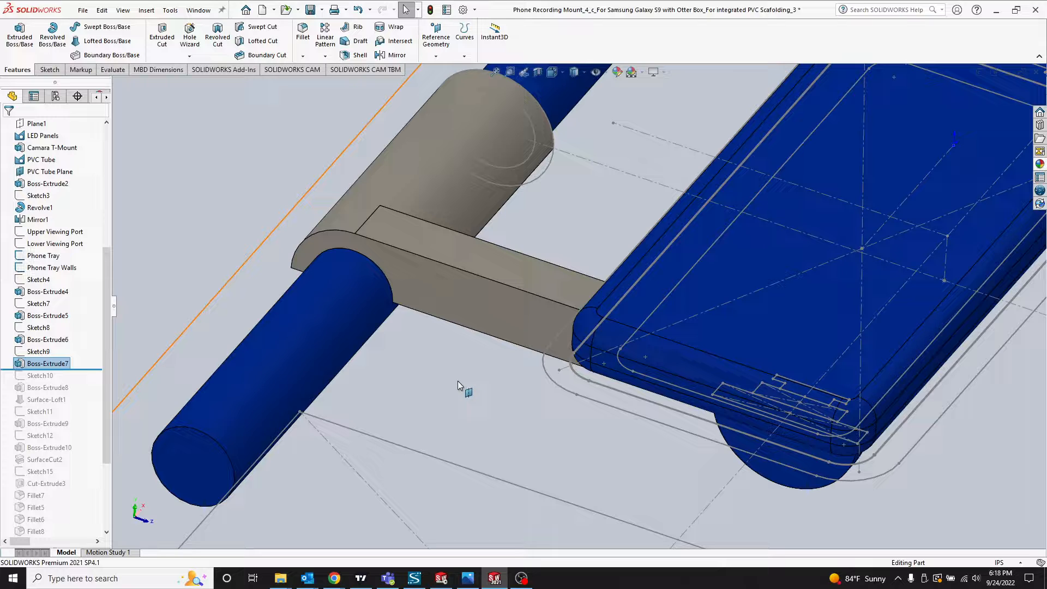
click(436, 148)
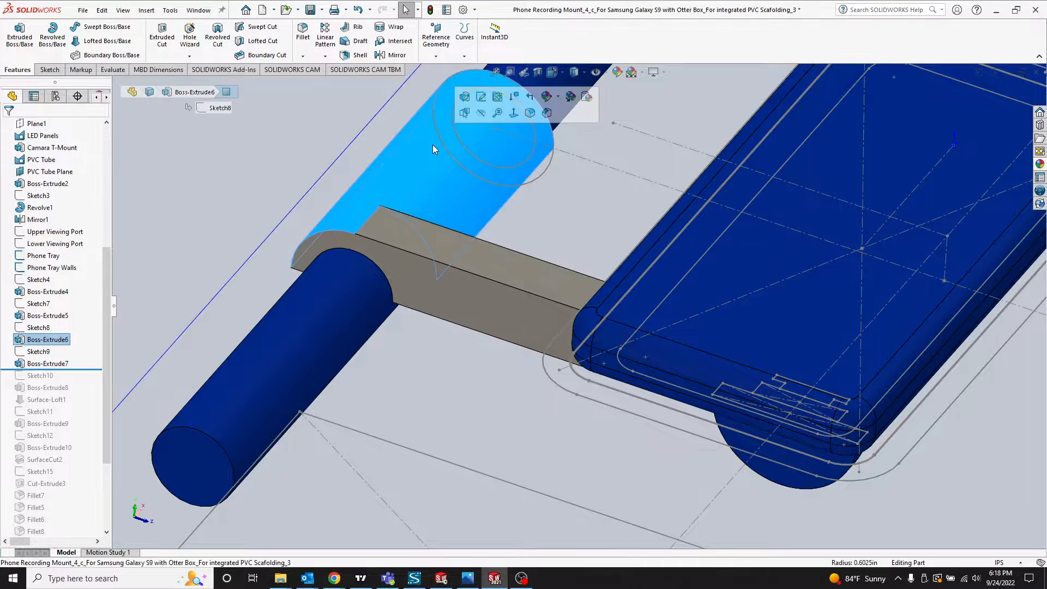
click(565, 241)
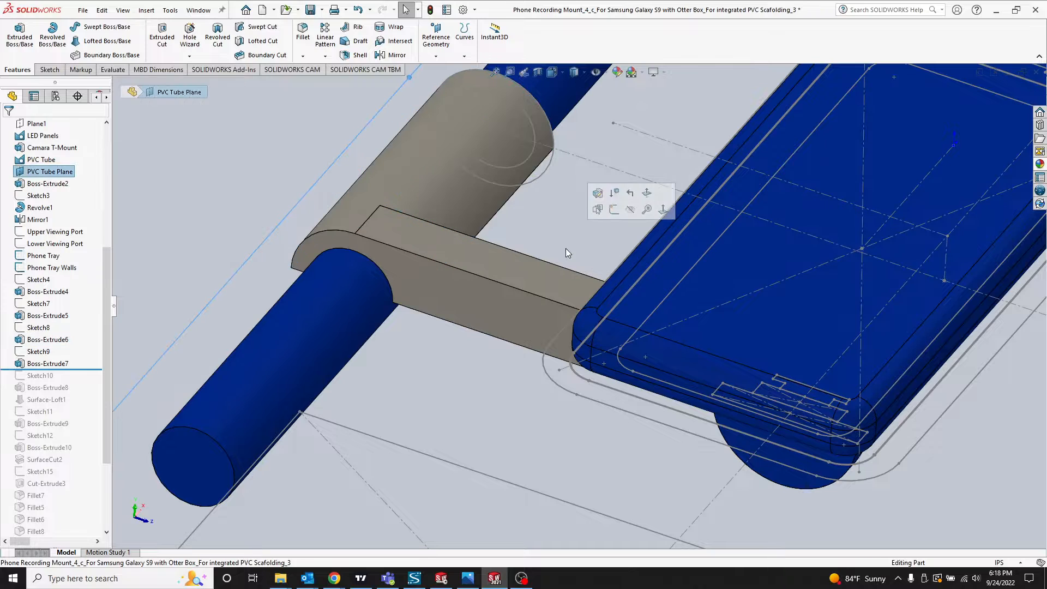
middle_drag(565, 248, 566, 248)
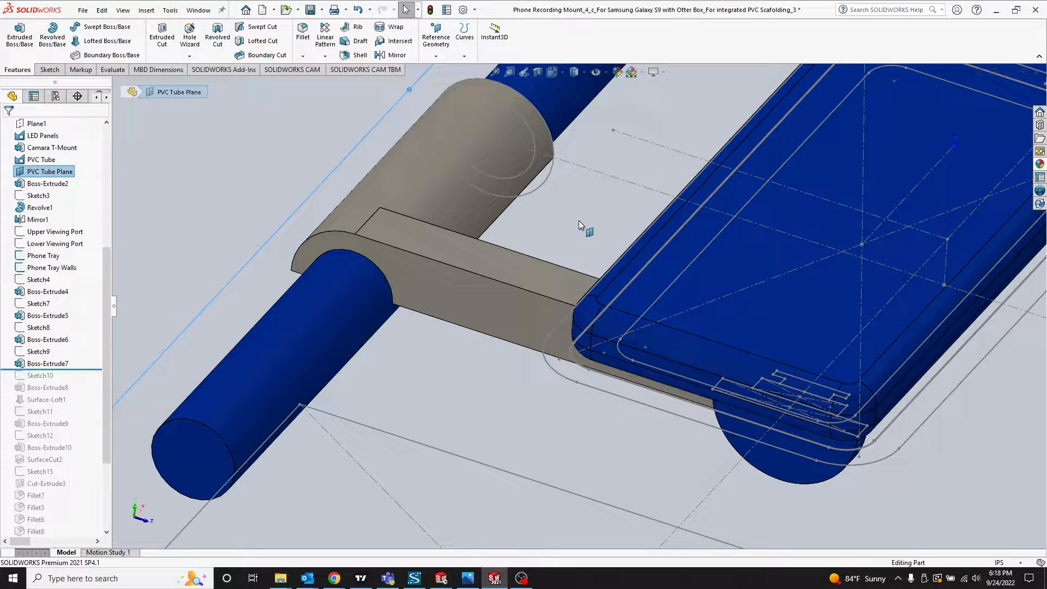
click(508, 277)
click(584, 191)
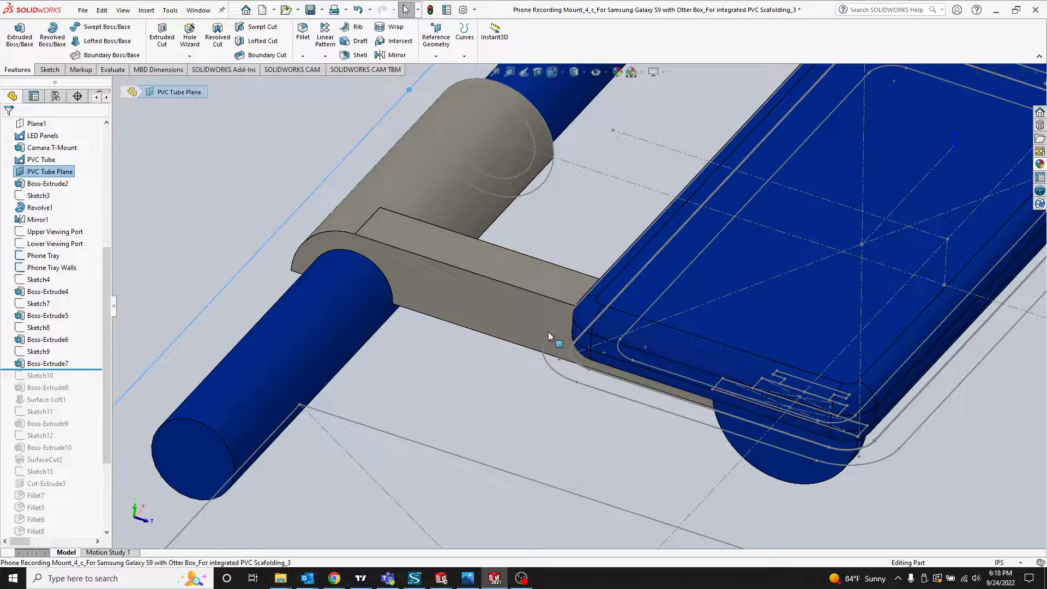
Step: Inspect the merged sleeve, arm and block with a temporary section parallel to the arm's top face, offset -0.4 in
click(511, 272)
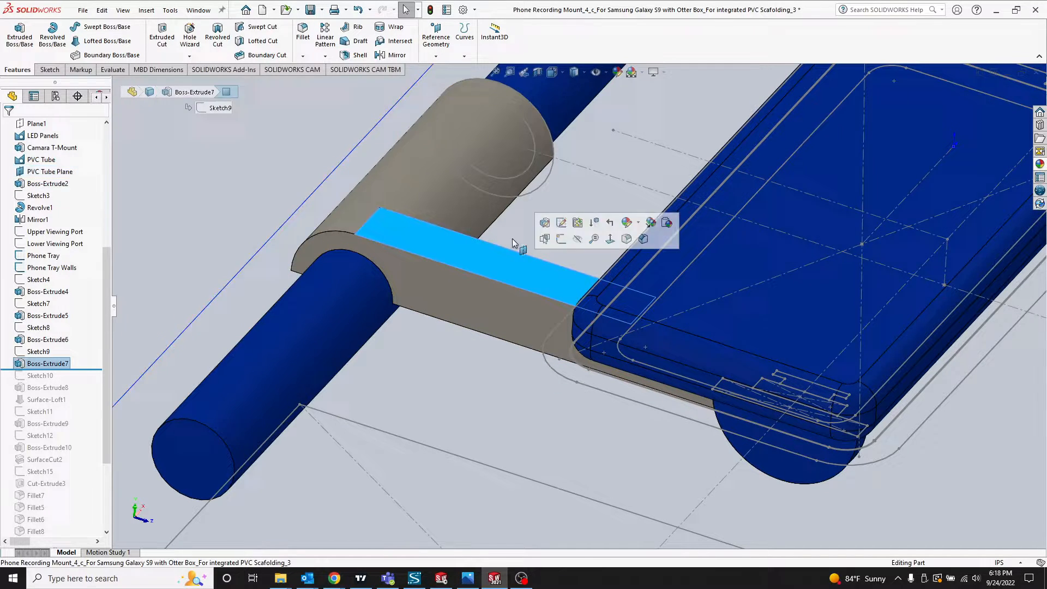
click(538, 72)
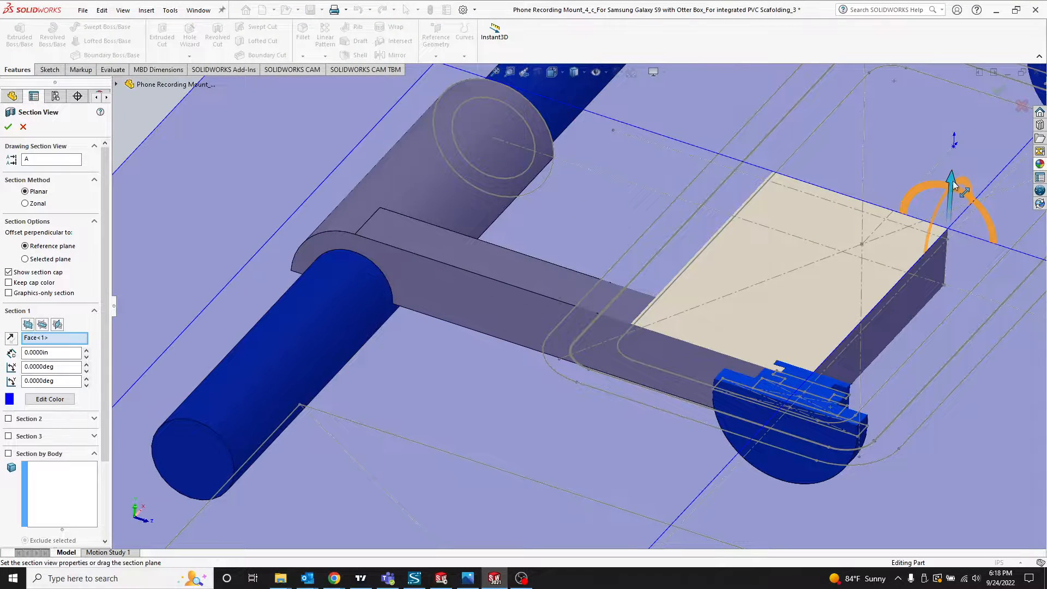
drag(953, 186, 955, 221)
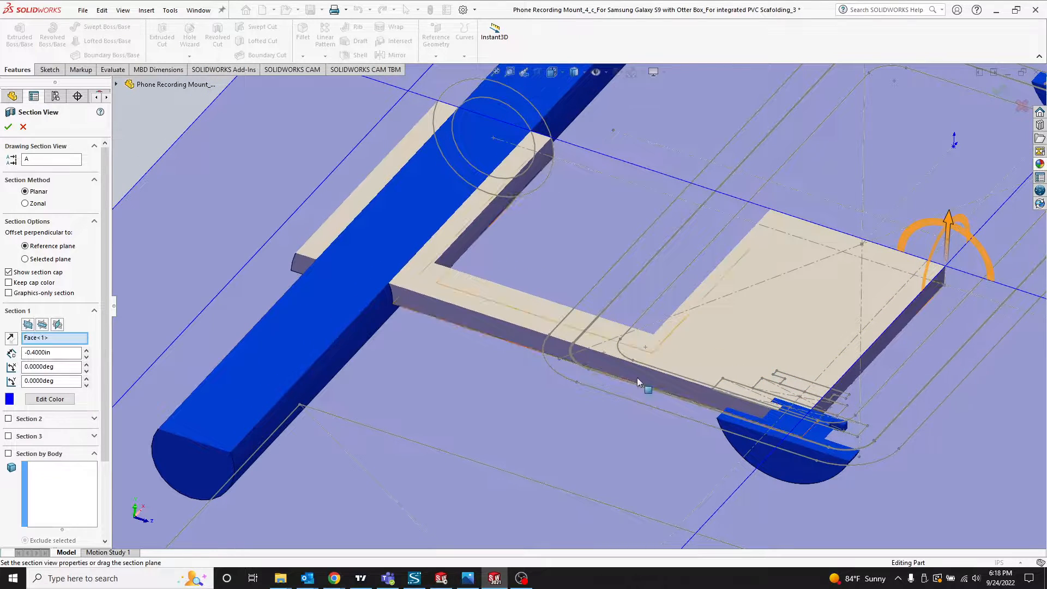
click(22, 127)
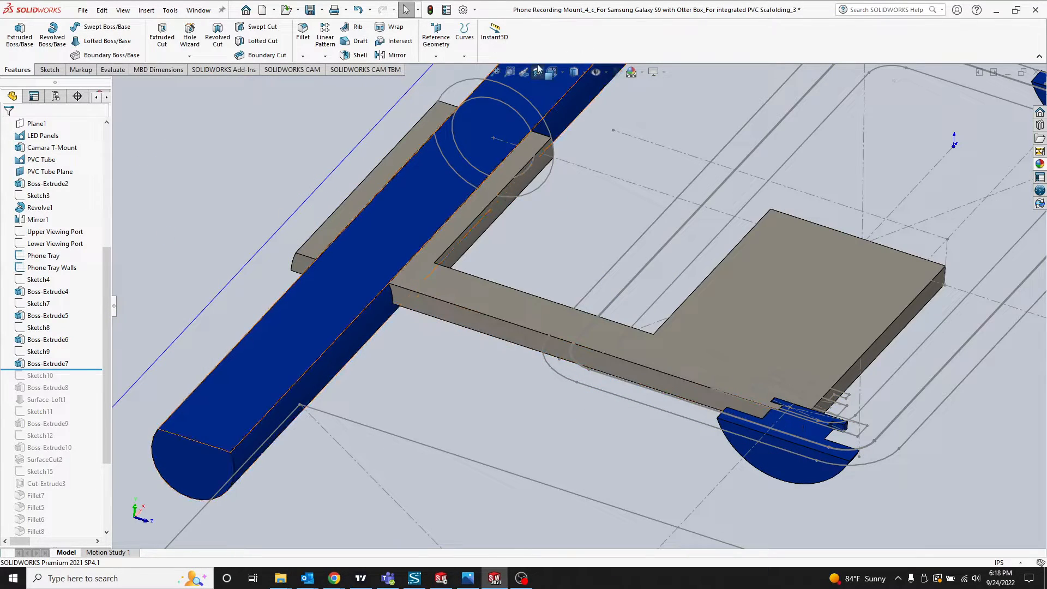
middle_drag(532, 339, 568, 251)
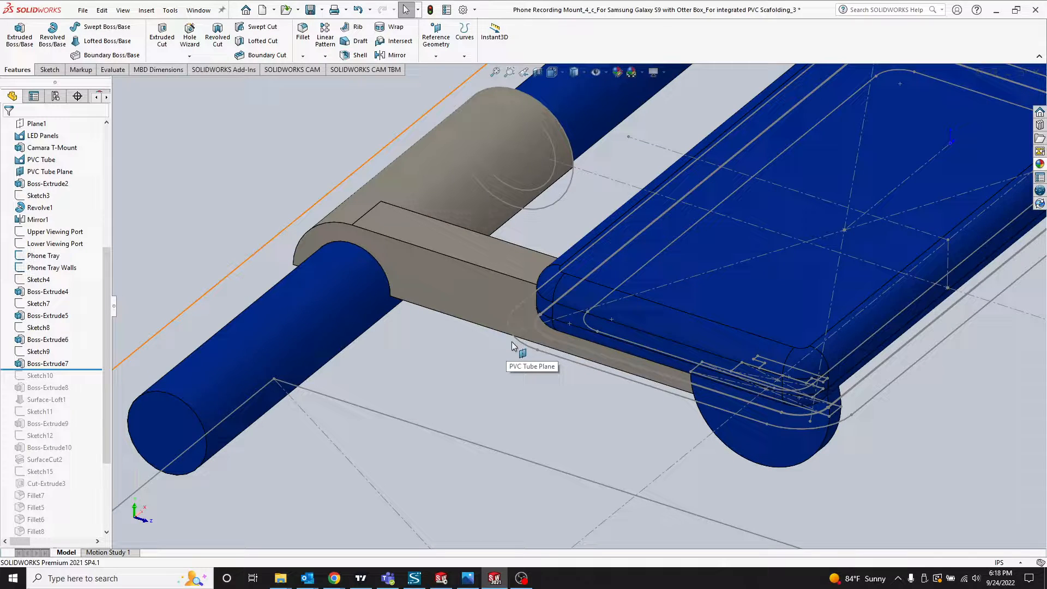
click(468, 343)
middle_drag(569, 228, 577, 236)
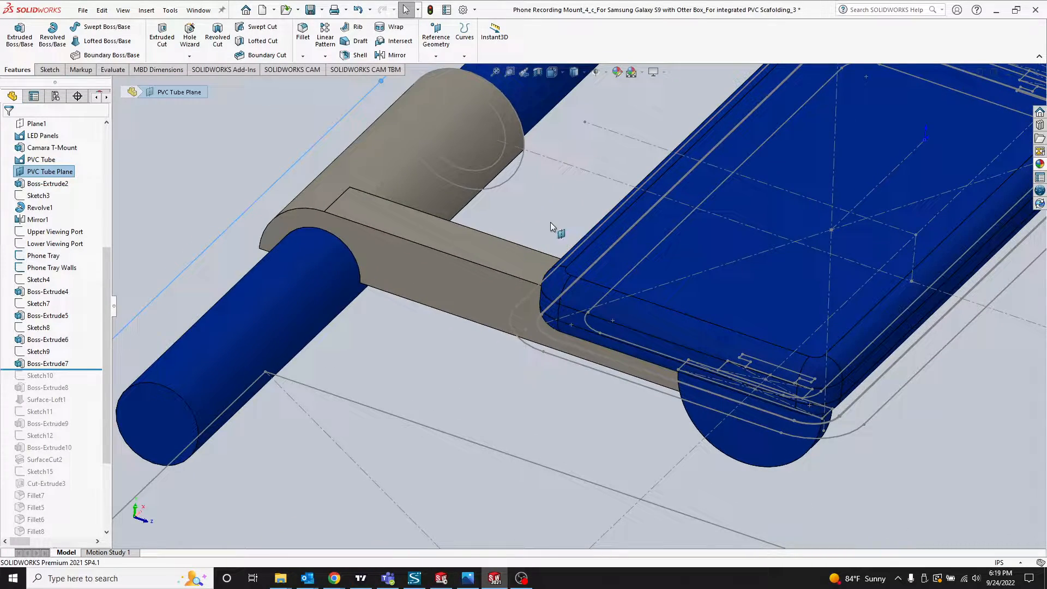
Step: Roll the feature history forward to include Boss-Extrude8 and view the second arm between the sleeve and the block
scroll(105, 361, down, 3)
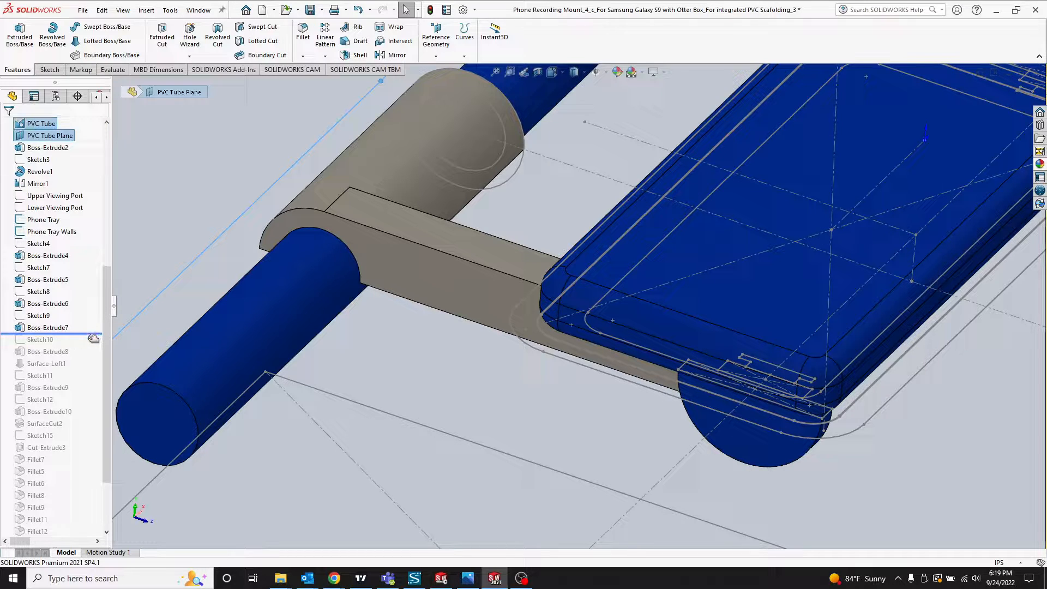
drag(95, 332, 89, 356)
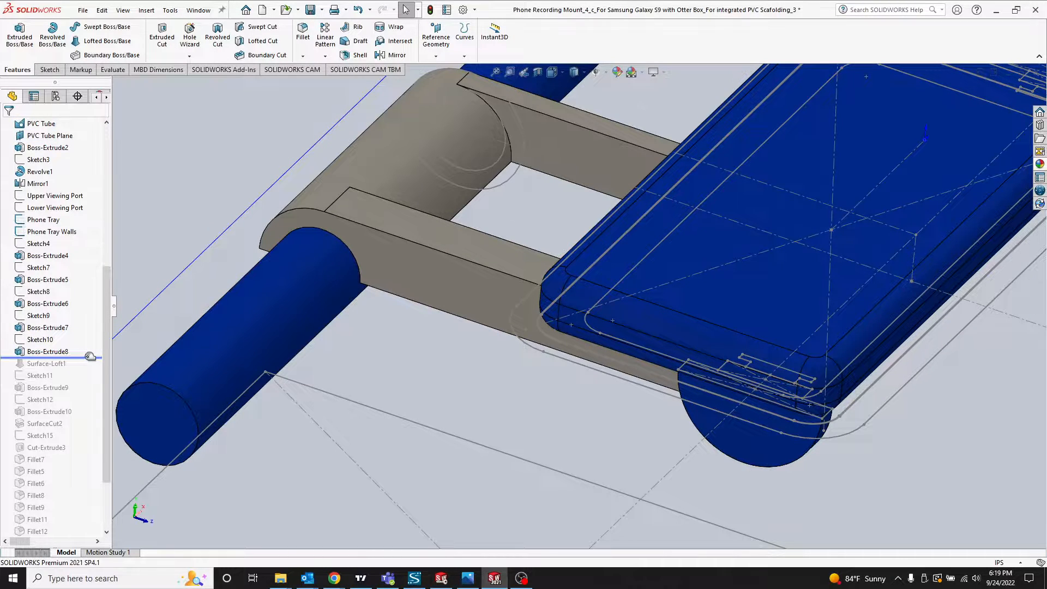
scroll(630, 244, up, 3)
scroll(659, 284, down, 3)
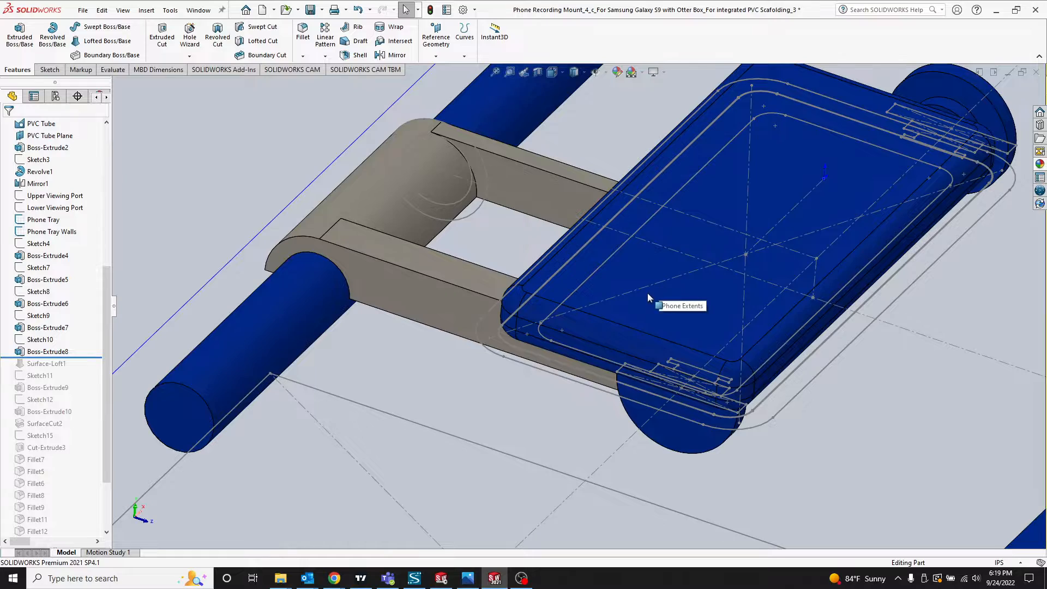
mouse_move(647, 292)
middle_down()
mouse_move(643, 309)
mouse_move(653, 280)
middle_up()
scroll(652, 279, up, 2)
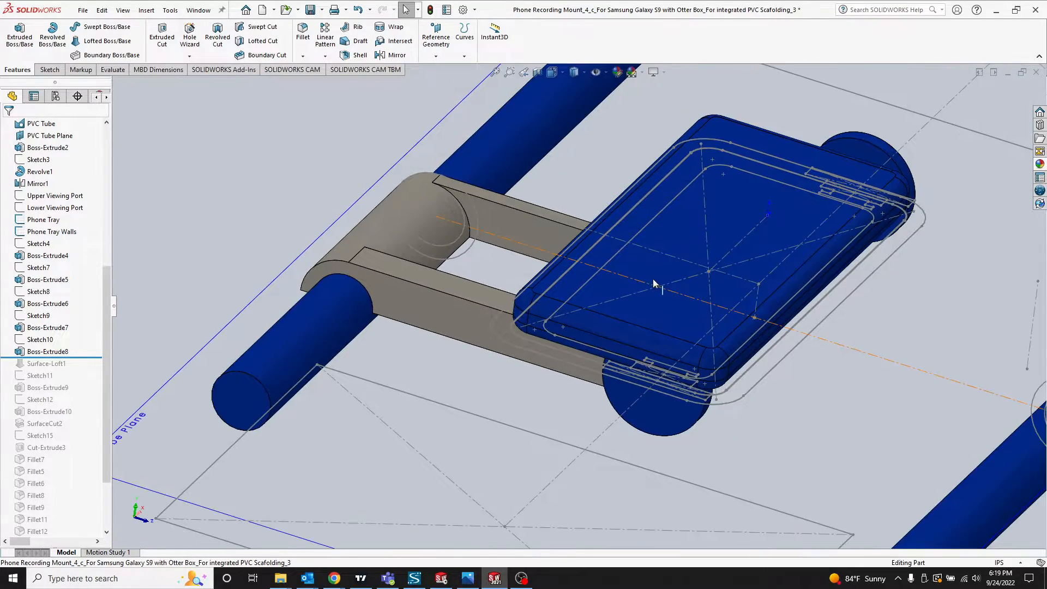
click(487, 275)
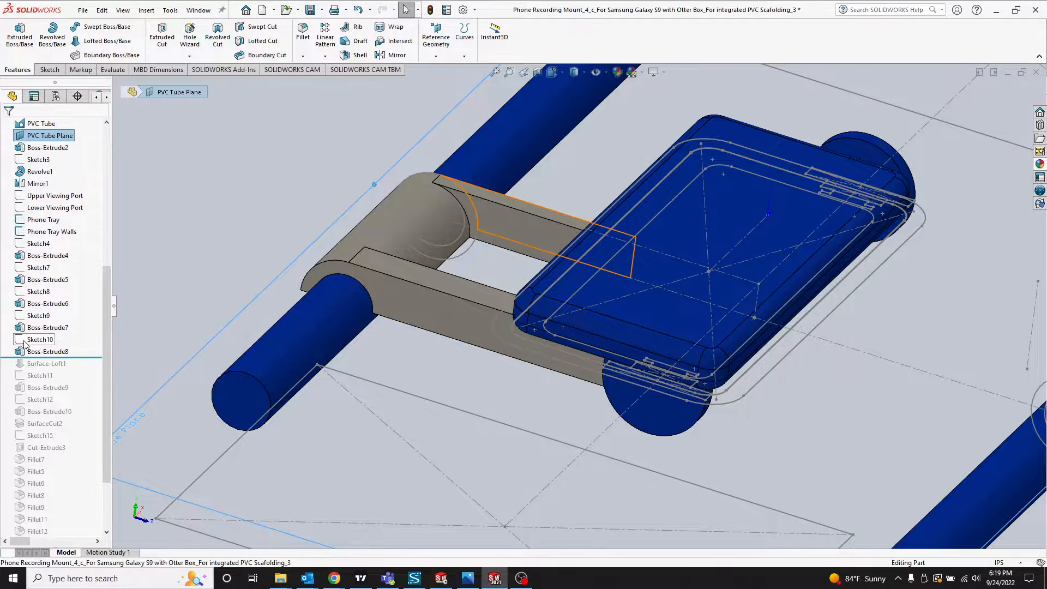
Step: Roll the feature history forward to include Surface-Loft1 and highlight it to locate the loft beside the block
middle_drag(542, 200, 523, 262)
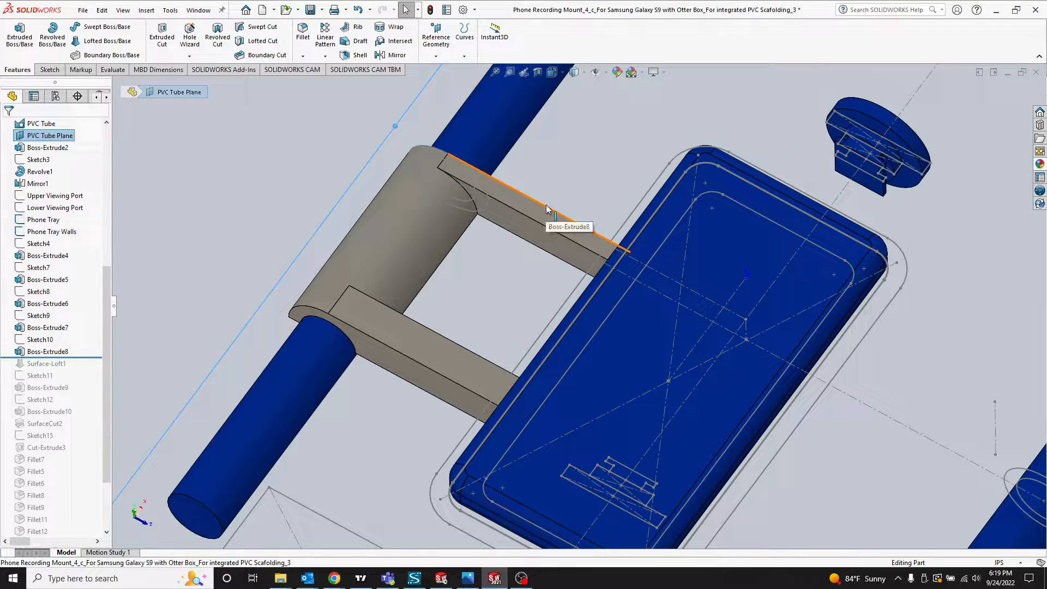
middle_drag(657, 130, 597, 206)
click(621, 186)
middle_drag(555, 273, 567, 385)
drag(89, 358, 81, 375)
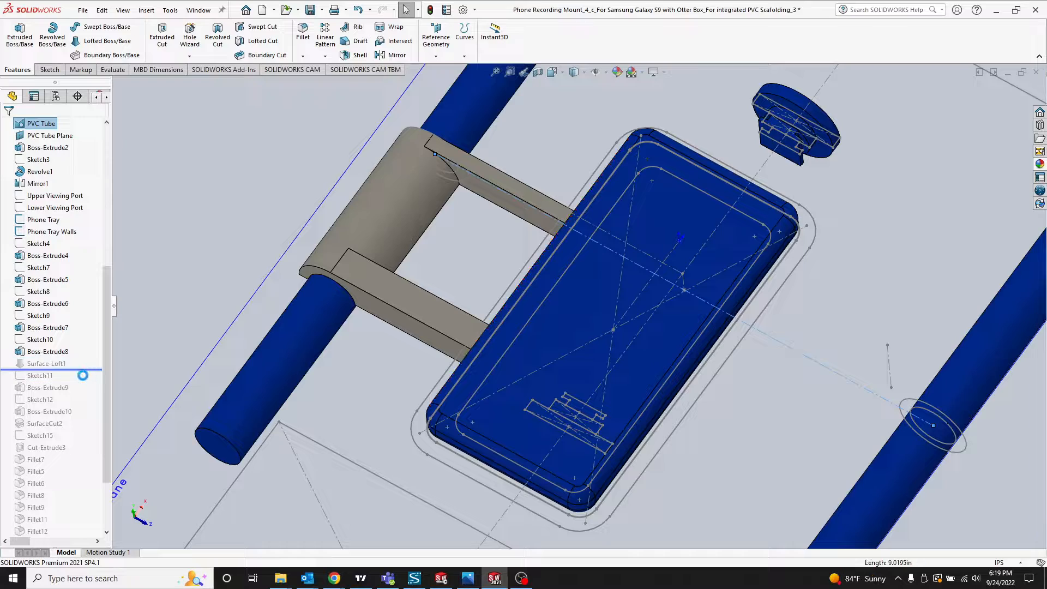
click(46, 376)
middle_drag(600, 305, 594, 257)
scroll(702, 372, down, 3)
mouse_move(629, 366)
middle_down()
mouse_move(634, 330)
mouse_move(635, 362)
middle_up()
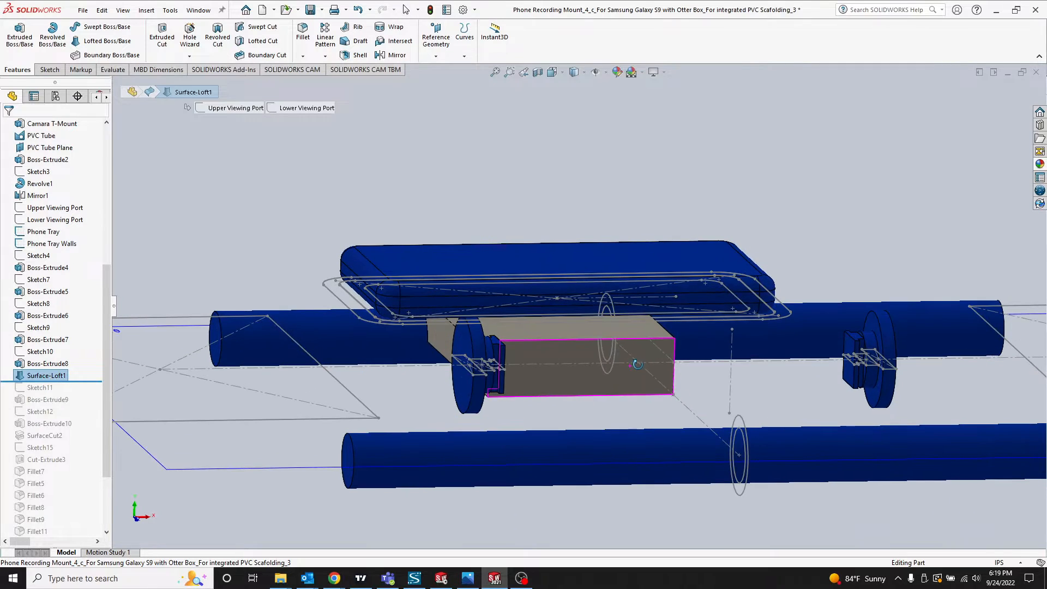
Step: Show the hidden Surface-Loft1 body beneath the phone
click(53, 366)
click(46, 376)
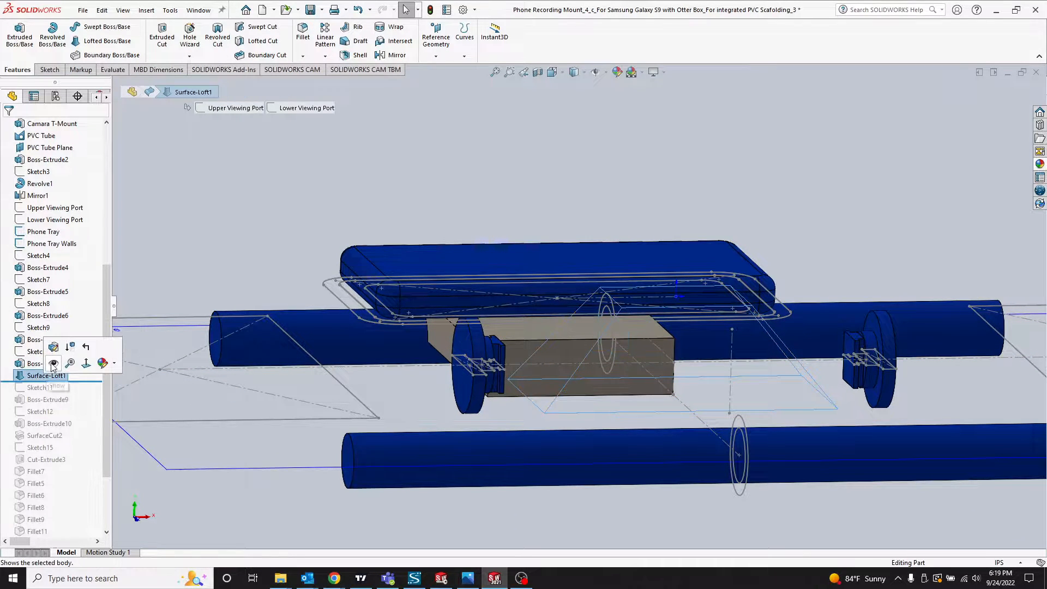
click(56, 364)
click(612, 225)
scroll(616, 333, down, 1)
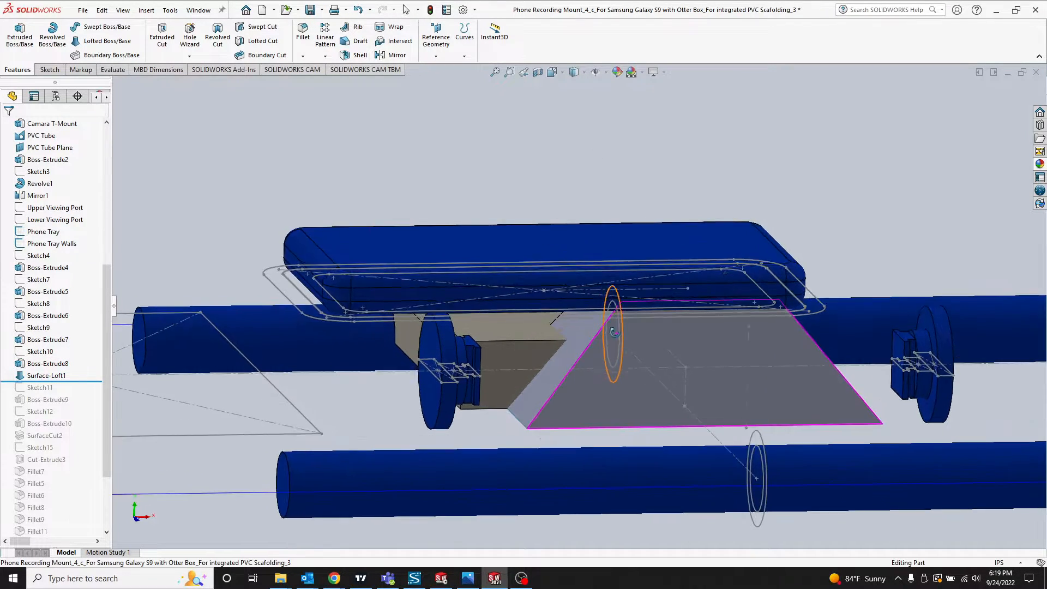
Step: Highlight the loft's sloped front face and the whole Surface-Loft1 to examine its shape from the side and underneath
middle_drag(616, 334, 574, 365)
click(595, 358)
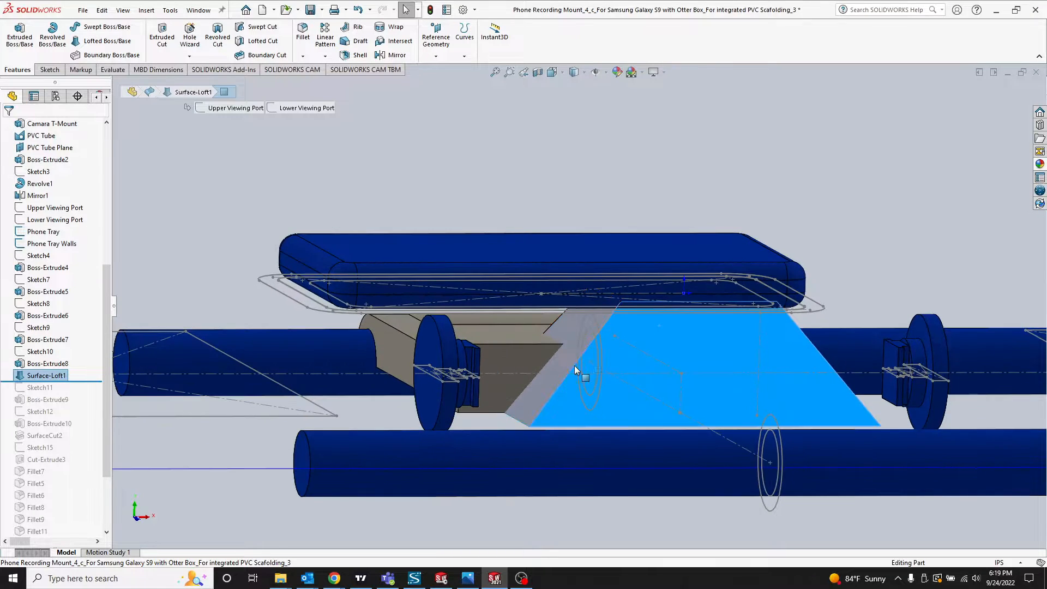
click(48, 364)
click(35, 377)
middle_drag(592, 487, 689, 328)
scroll(617, 429, up, 5)
scroll(653, 453, down, 4)
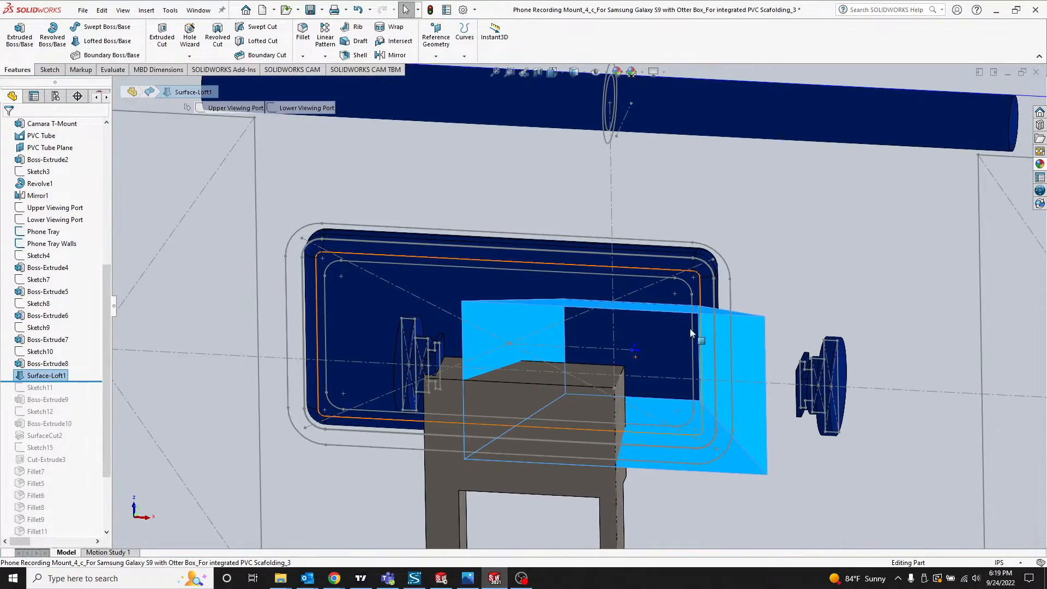
Step: Examine where the lofted surface overlaps the block from underneath, and highlight the block's Boss-Extrude4 face
scroll(709, 321, down, 4)
click(800, 250)
middle_drag(660, 381, 562, 315)
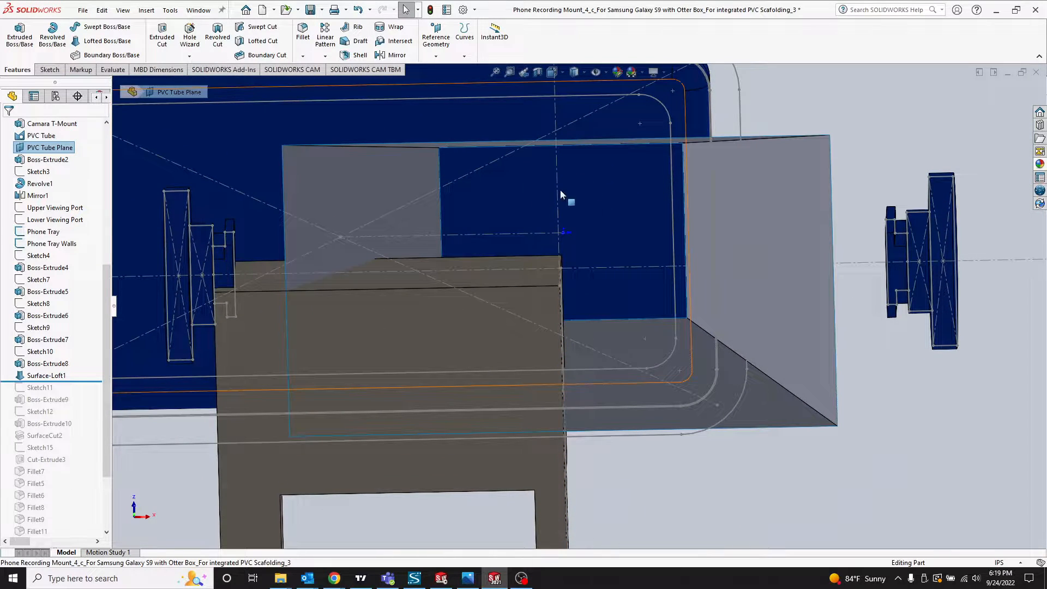
middle_drag(561, 197, 528, 236)
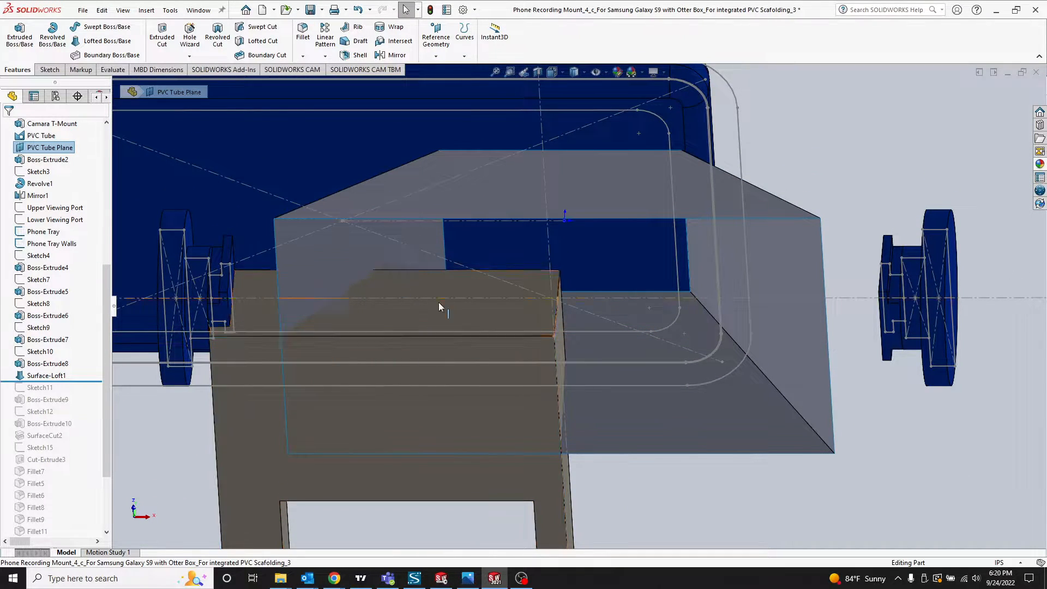
click(540, 315)
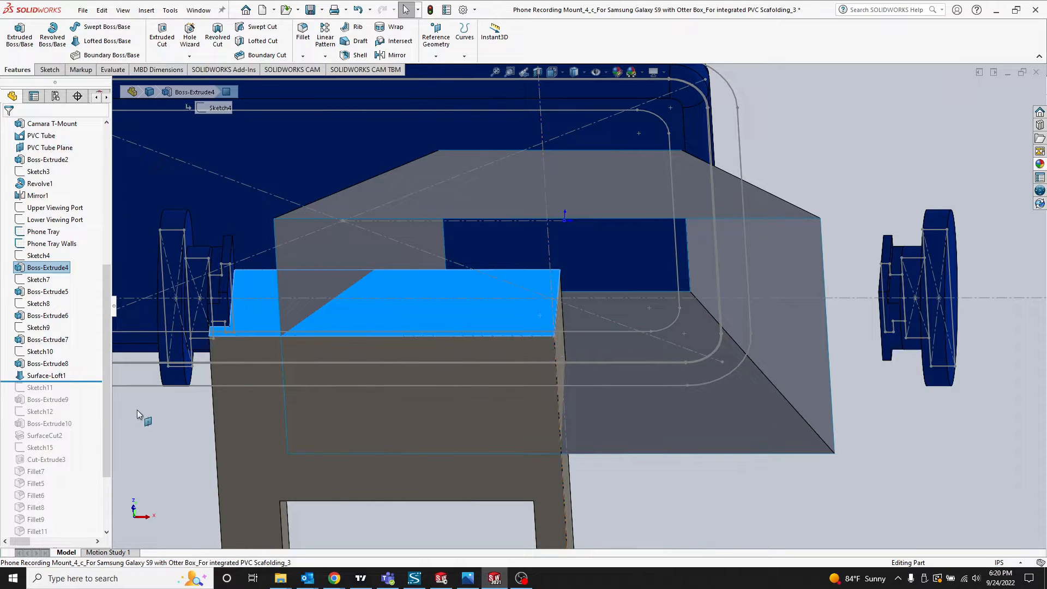
Step: Roll the feature history forward past Sketch11 to include Boss-Extrude9, and highlight that extrusion beneath the phone
scroll(107, 321, down, 1)
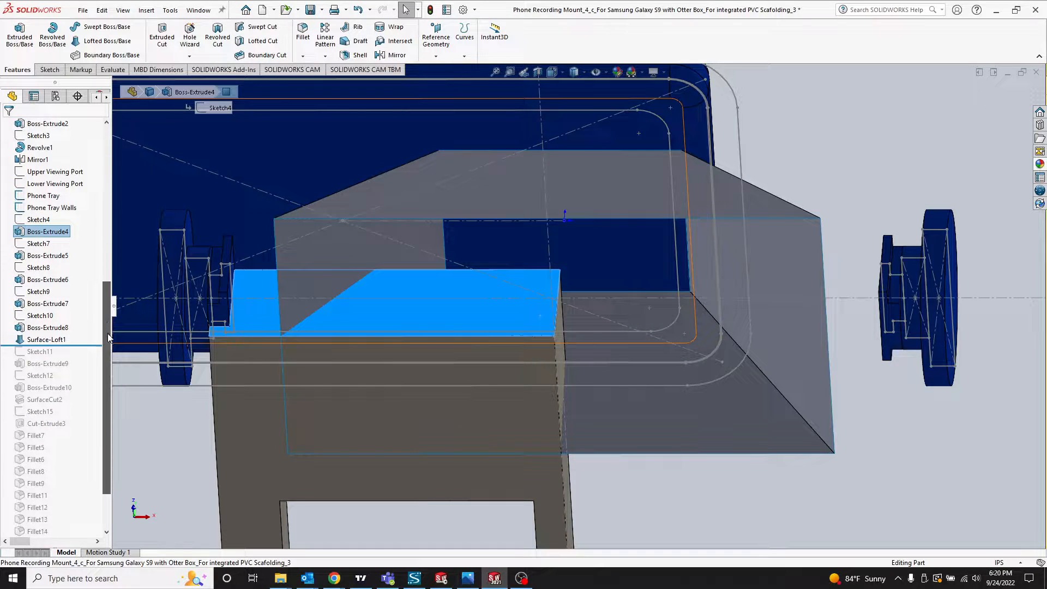
drag(91, 346, 91, 358)
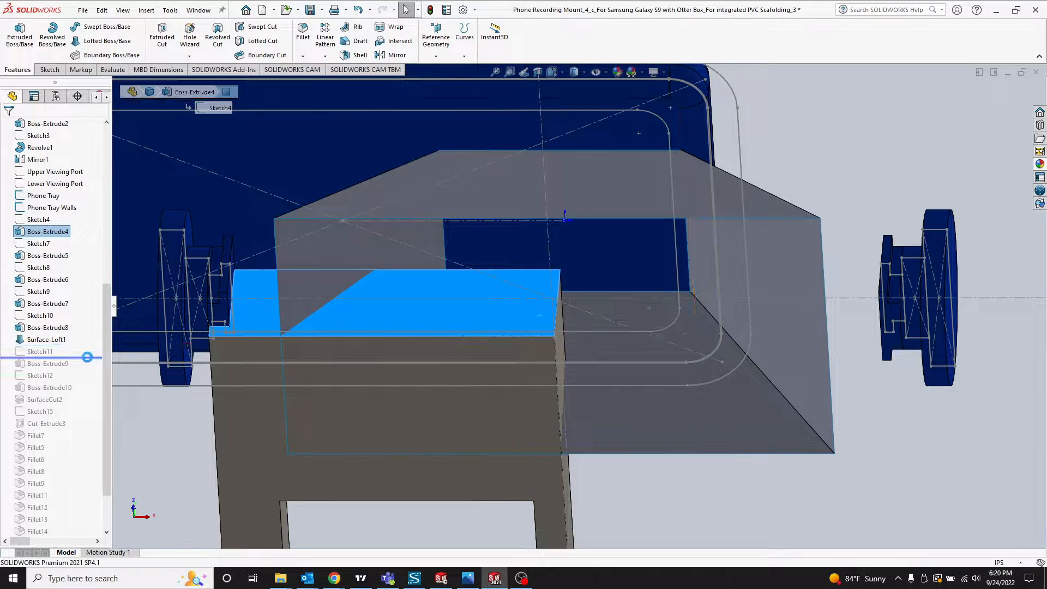
middle_drag(458, 164, 463, 437)
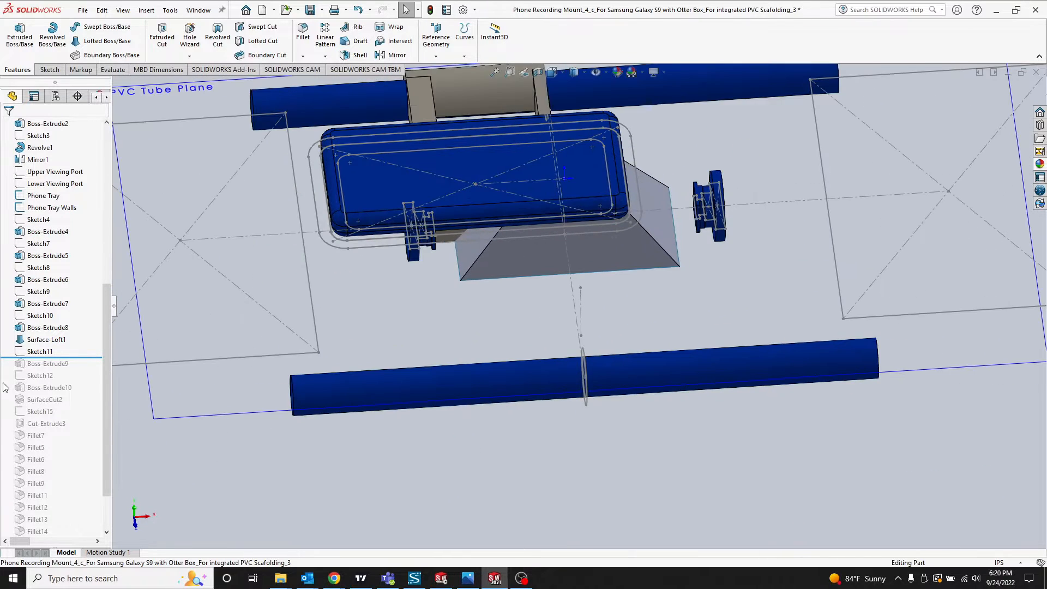
drag(79, 358, 79, 367)
scroll(558, 253, up, 3)
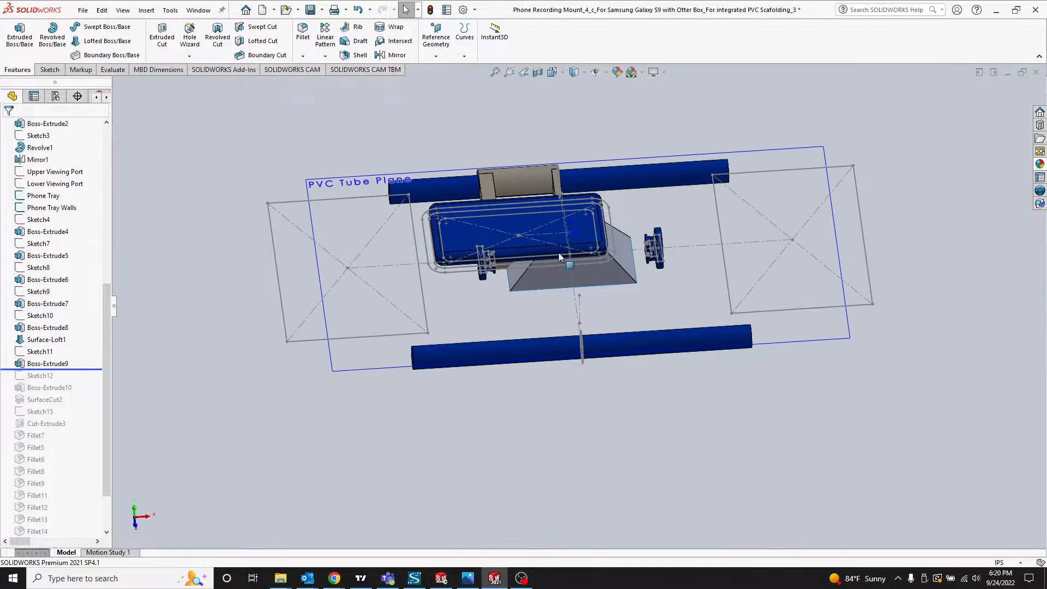
scroll(558, 253, down, 2)
click(48, 367)
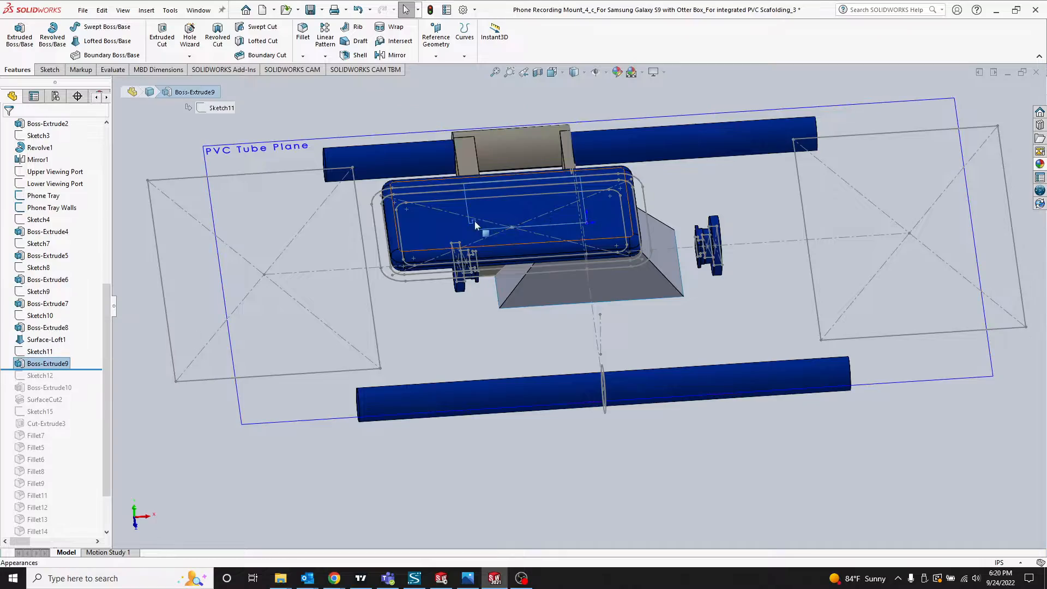
scroll(477, 223, down, 4)
middle_drag(478, 224, 622, 235)
Step: Roll the feature history back to just after Surface-Loft1 and examine the block's top face and its Boss-Extrude4 source
drag(87, 376, 81, 344)
middle_drag(474, 297, 456, 242)
click(433, 231)
scroll(418, 224, down, 2)
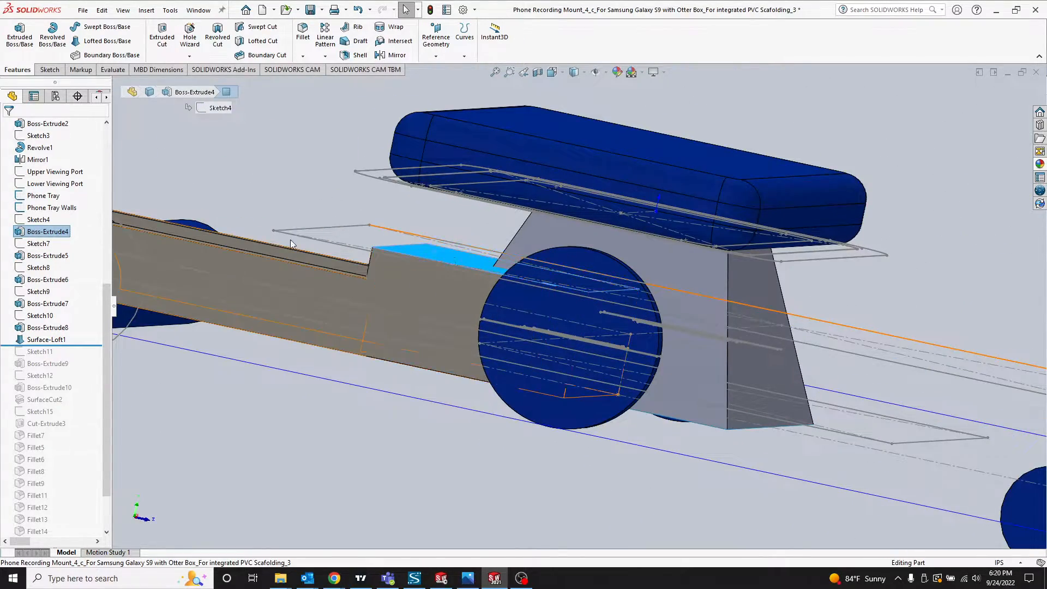
mouse_move(290, 240)
middle_down()
mouse_move(452, 218)
mouse_move(436, 228)
mouse_move(443, 221)
middle_up()
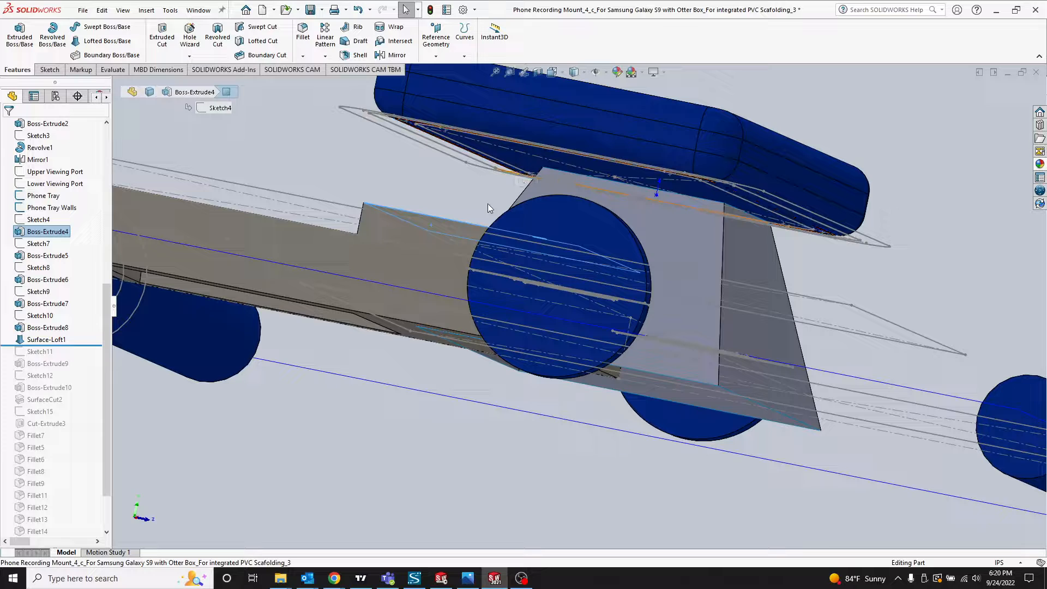
scroll(450, 244, down, 1)
middle_drag(452, 246, 439, 265)
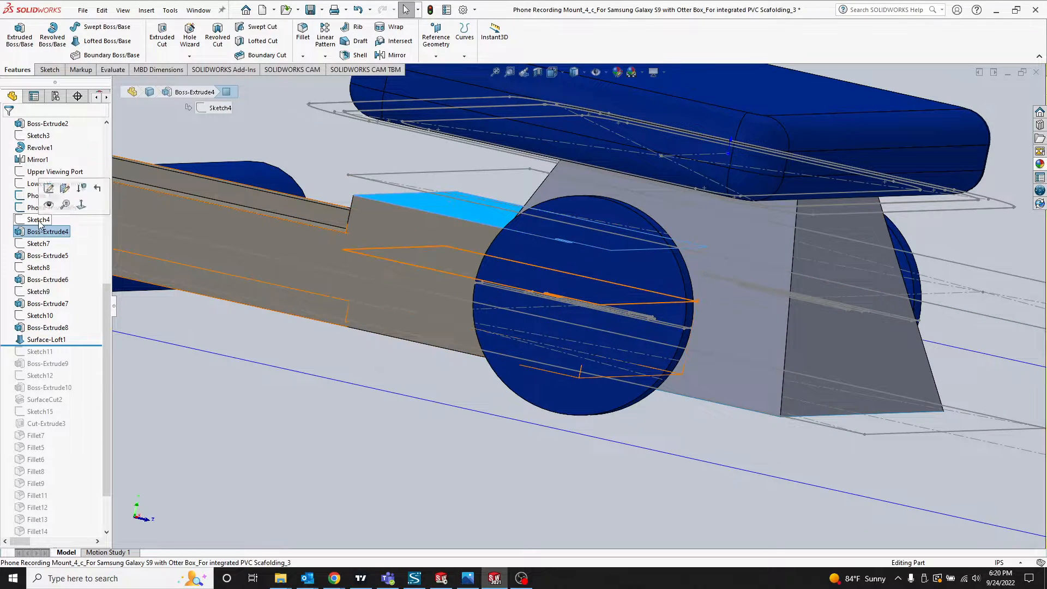
click(67, 233)
click(190, 374)
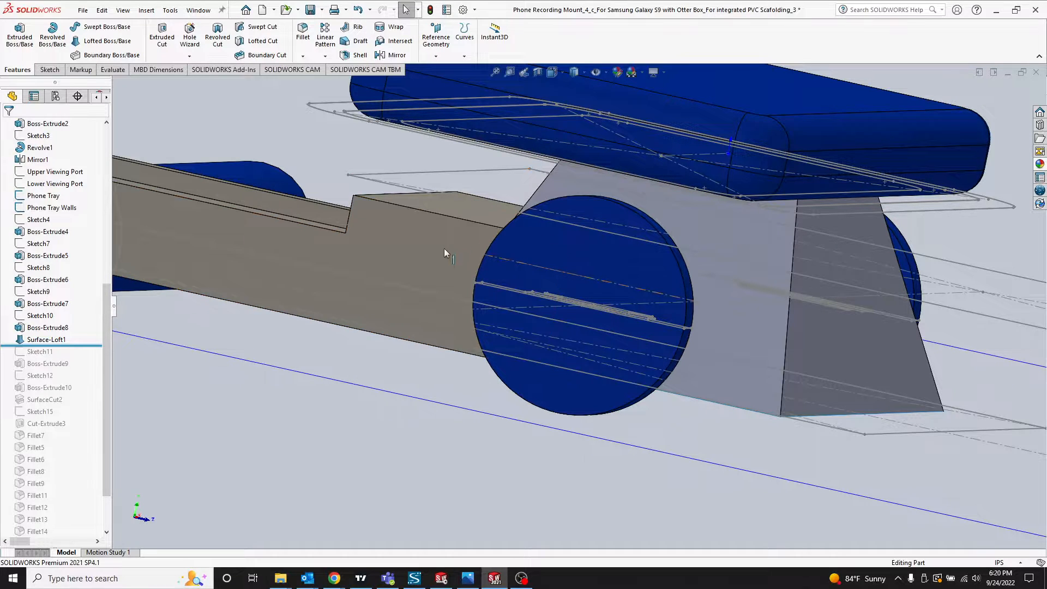
Step: Roll the feature history forward to include Boss-Extrude9 again and highlight the block material extending up to the phone
middle_drag(492, 162, 489, 168)
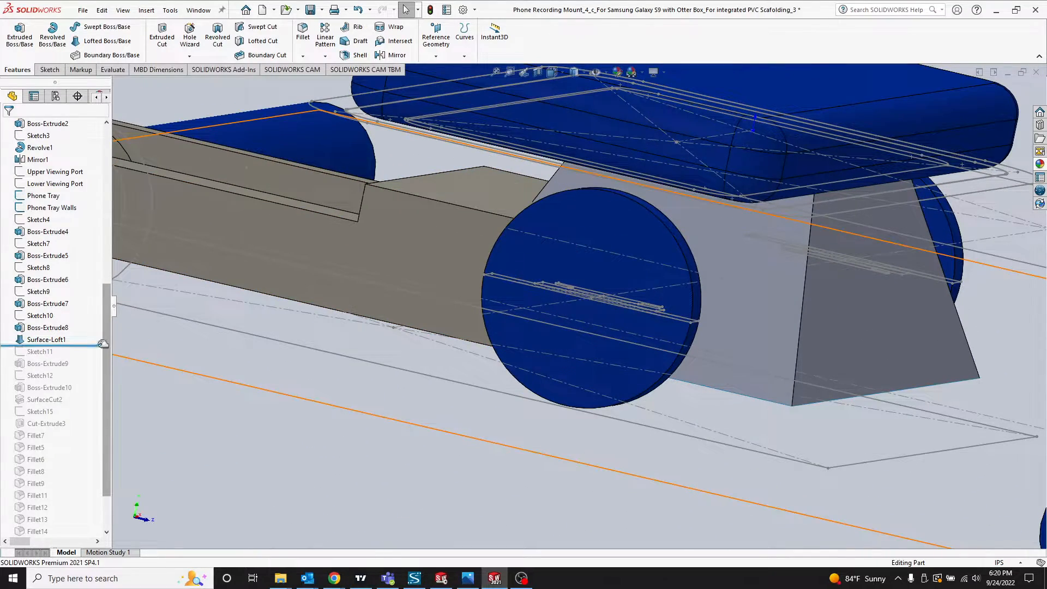
drag(55, 345, 54, 369)
scroll(557, 221, up, 3)
scroll(557, 221, down, 3)
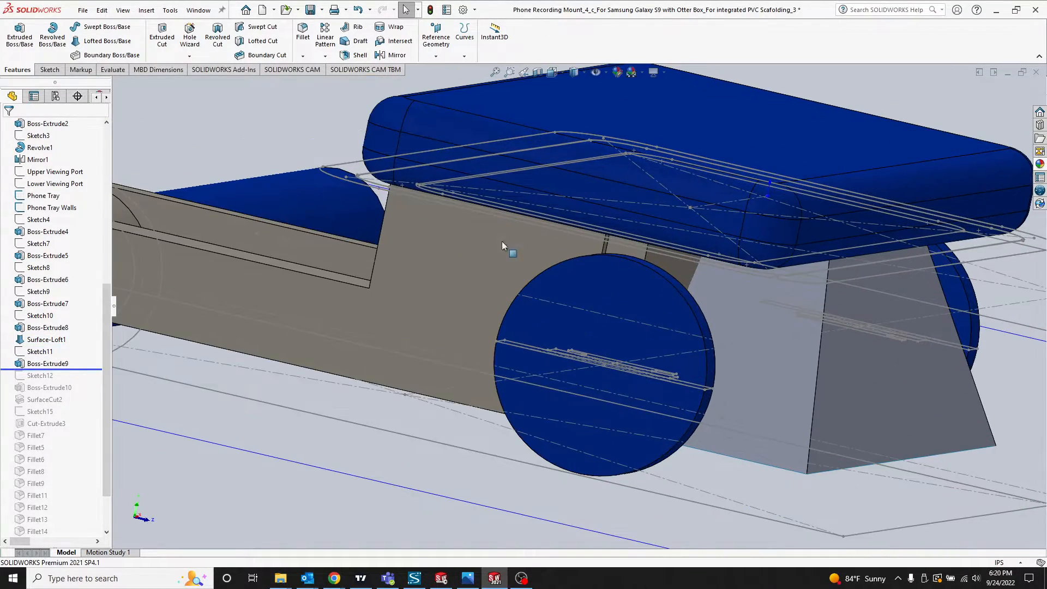
click(50, 365)
scroll(536, 306, up, 1)
mouse_move(536, 306)
middle_down()
mouse_move(550, 249)
mouse_move(543, 273)
mouse_move(540, 249)
middle_up()
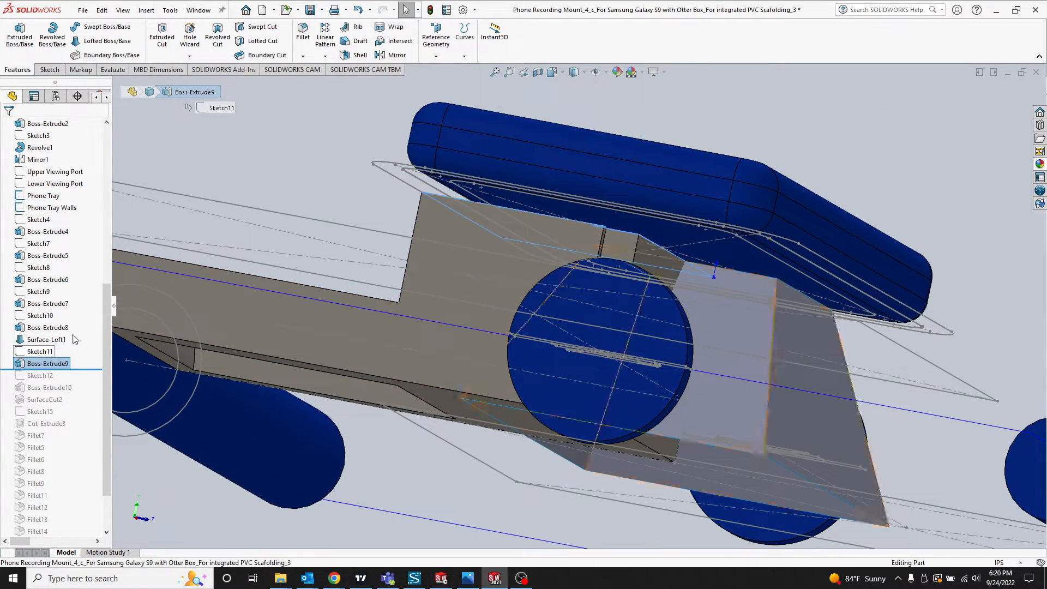
click(327, 196)
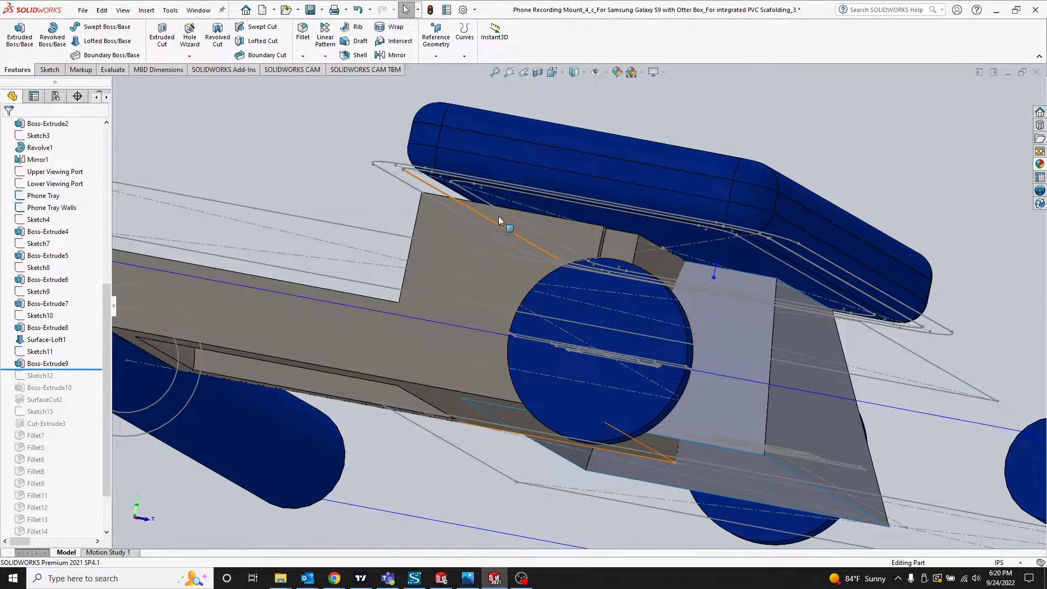
Step: Roll the feature history forward to include Boss-Extrude10 and inspect the upright wall behind the phone's edge
middle_drag(500, 220, 540, 228)
middle_drag(542, 201, 513, 229)
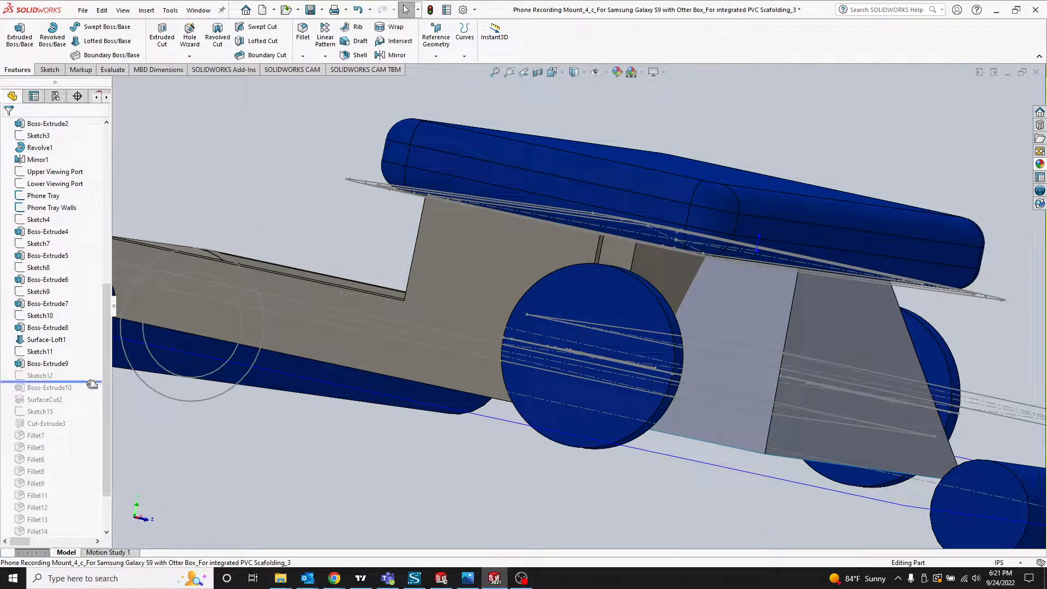
drag(92, 391, 71, 396)
middle_drag(551, 190, 505, 219)
scroll(457, 153, up, 1)
middle_drag(513, 183, 524, 218)
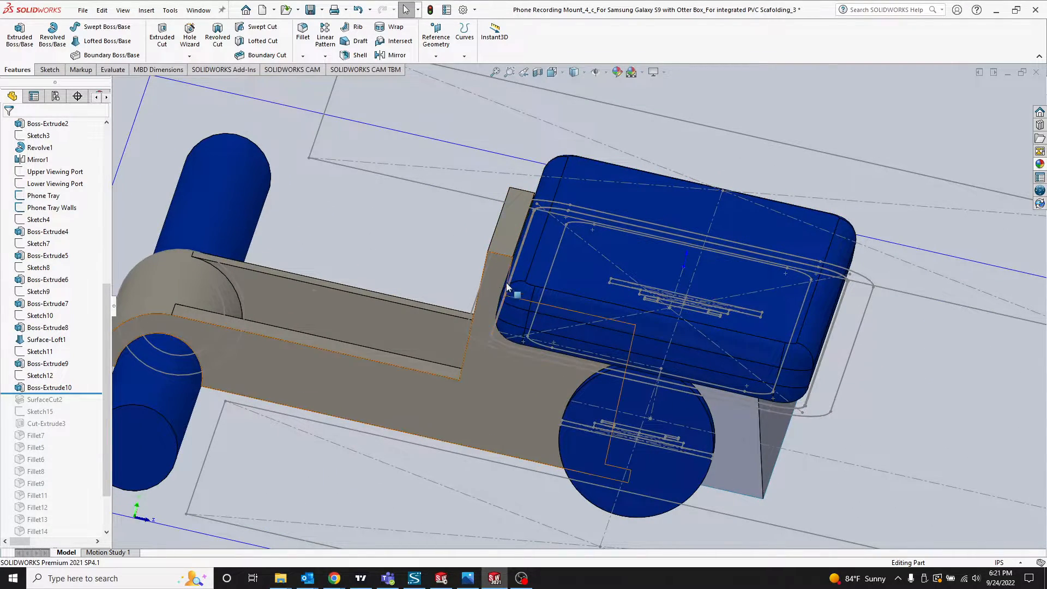
scroll(532, 243, down, 2)
scroll(597, 256, up, 1)
scroll(695, 295, up, 1)
middle_drag(696, 295, 632, 238)
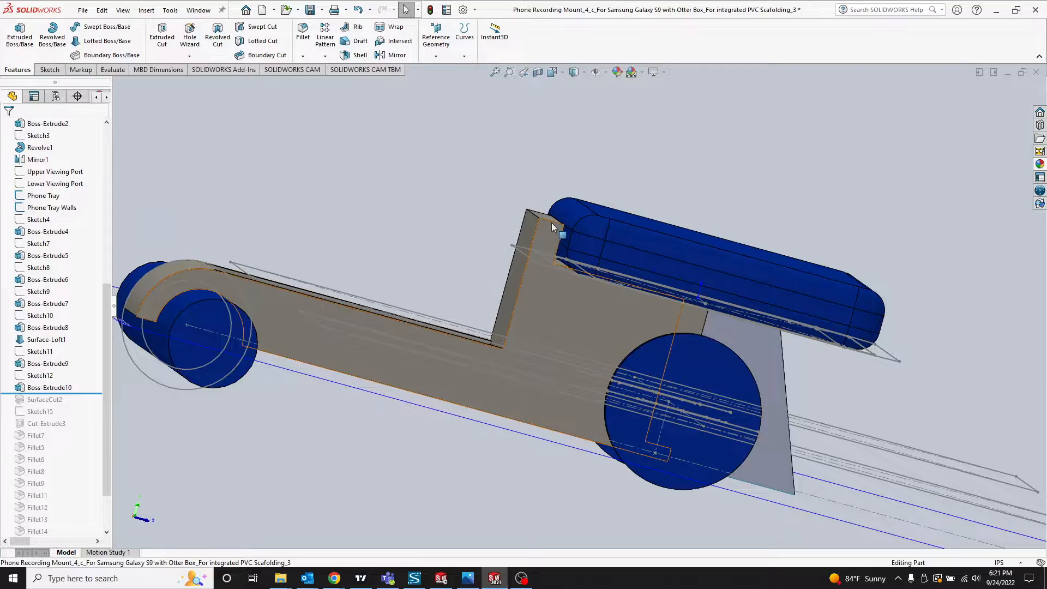
Step: Roll the feature history forward to include SurfaceCut2, and highlight Surface-Loft1 and the cut faces it produces in the block
middle_drag(555, 227, 128, 404)
drag(98, 393, 99, 405)
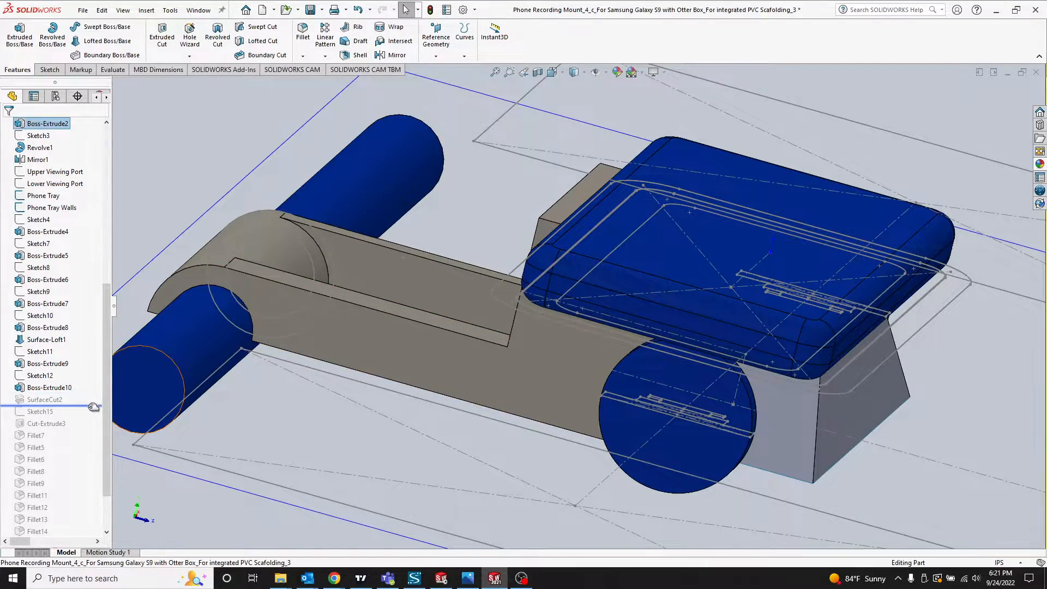
middle_drag(655, 273, 744, 316)
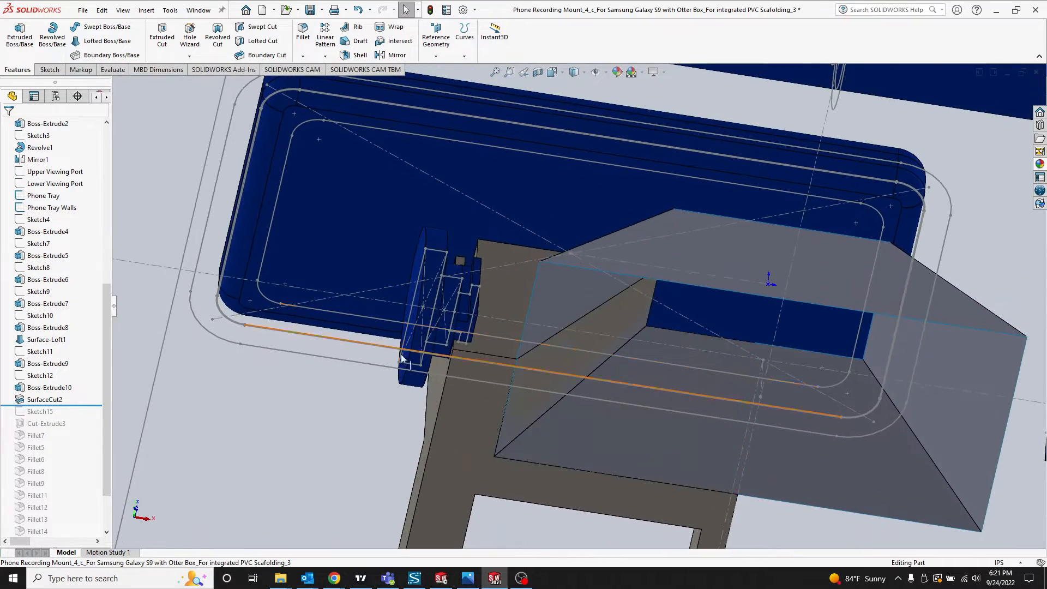
click(47, 339)
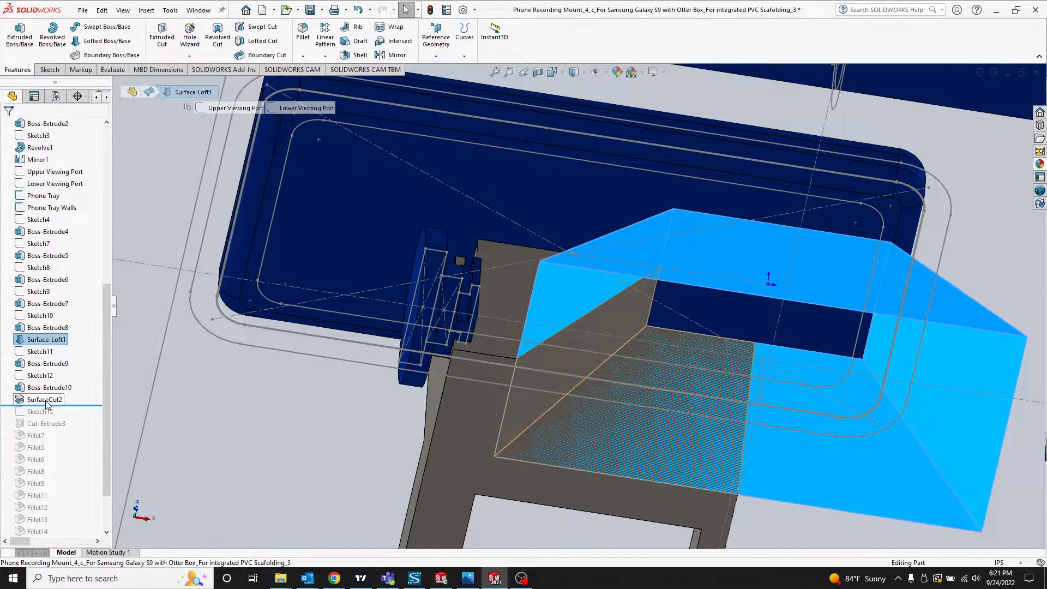
click(46, 401)
scroll(555, 347, down, 5)
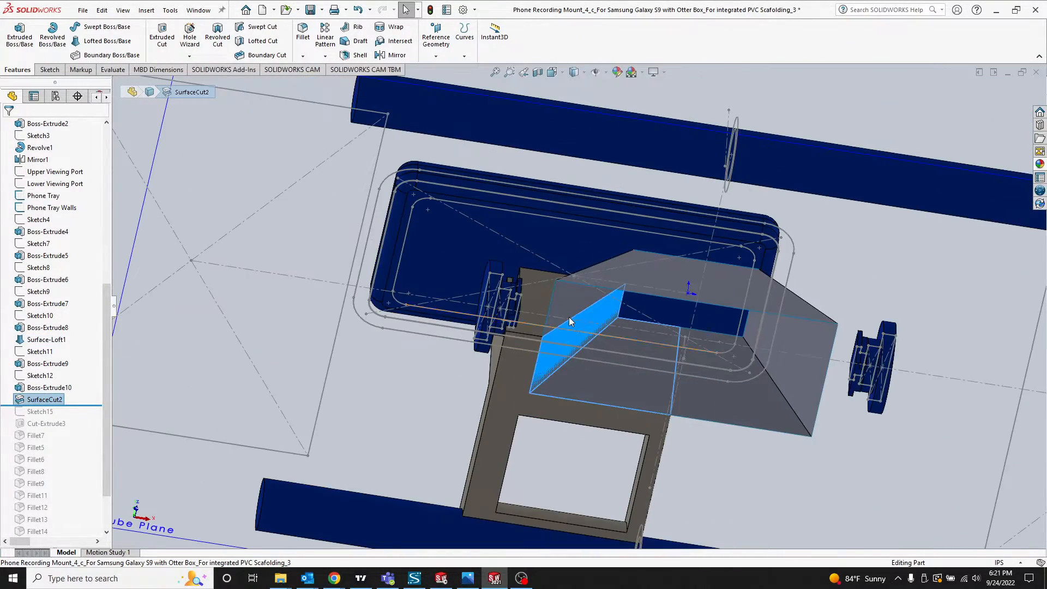
middle_drag(569, 317, 545, 262)
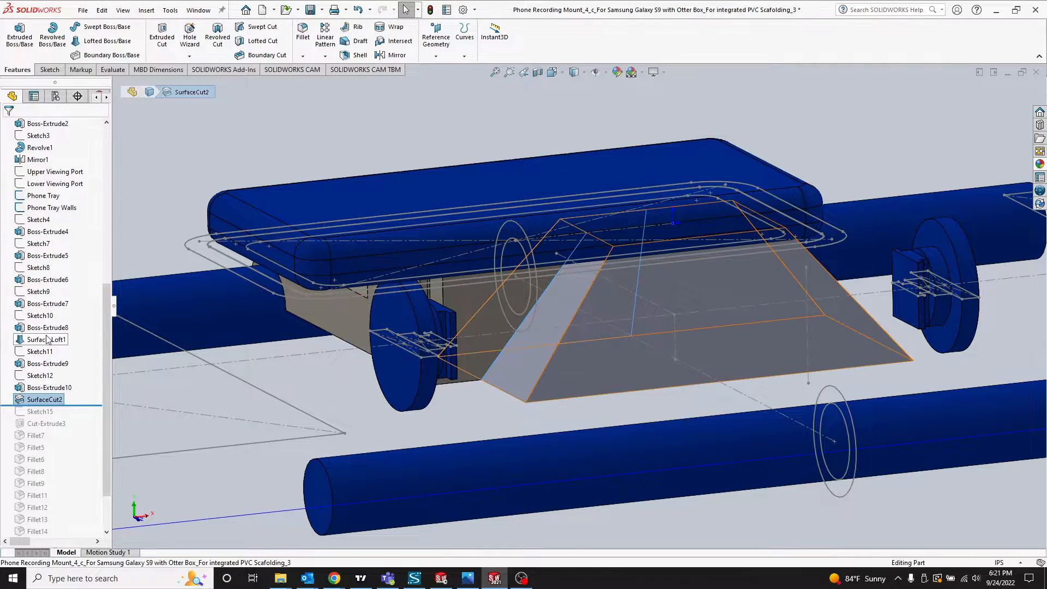
Step: Highlight Boss-Extrude9 and its Sketch11 to examine how they relate to the lofted surface cut beneath the phone
click(43, 362)
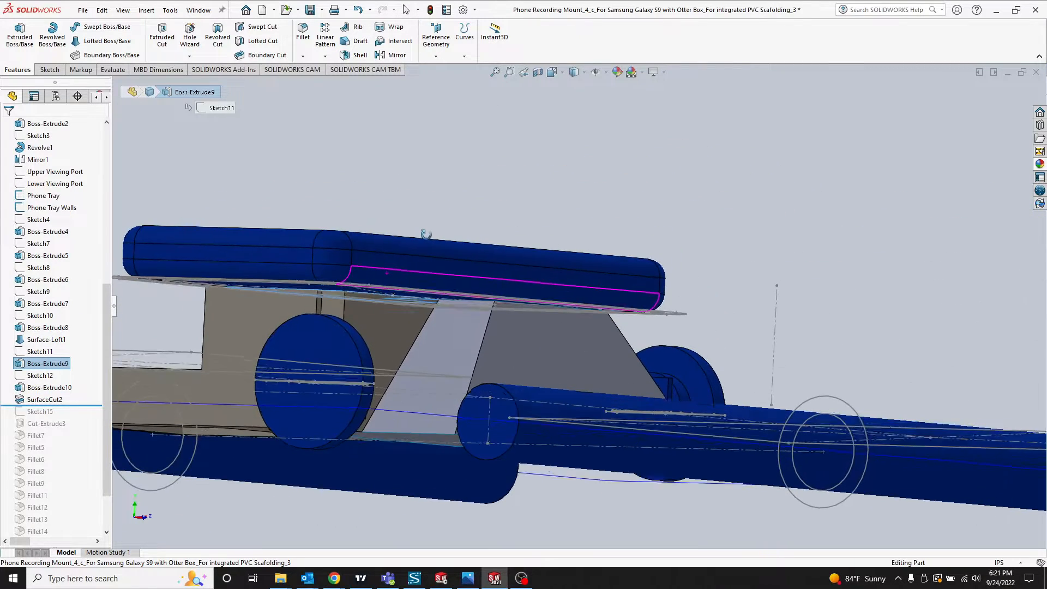
click(38, 351)
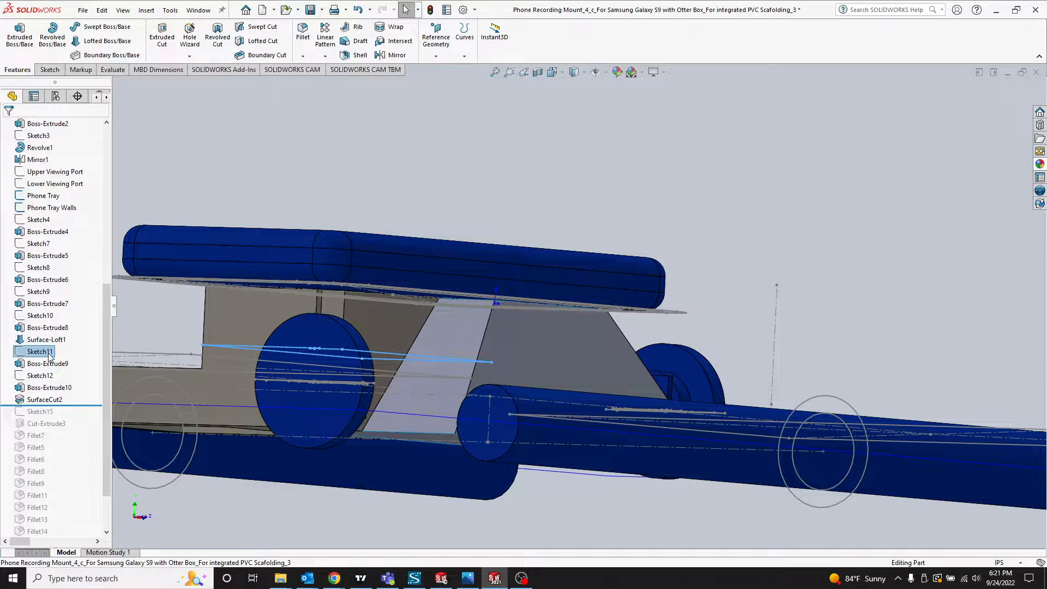
scroll(94, 352, down, 2)
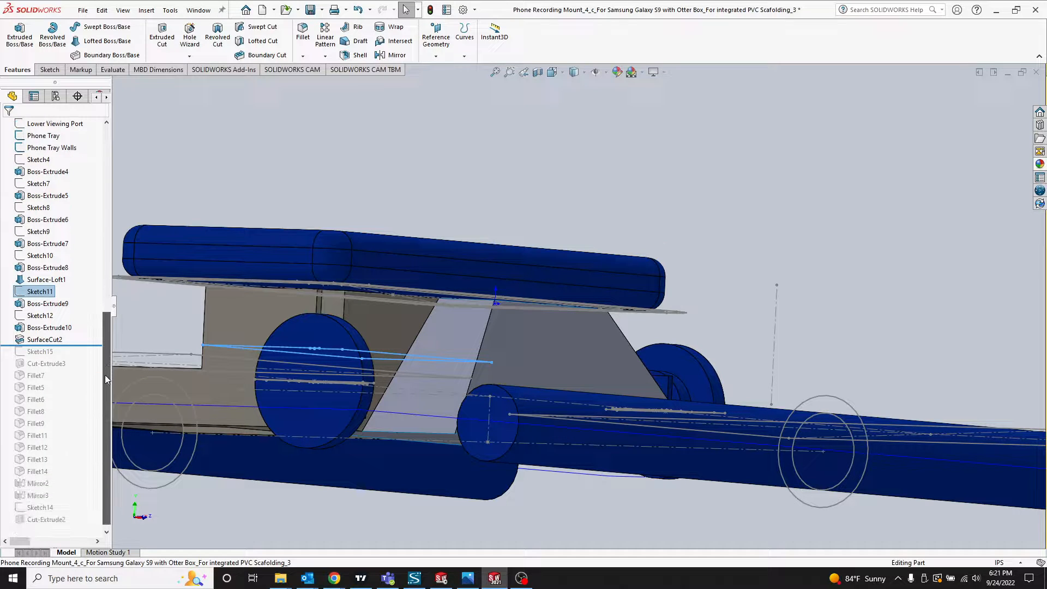
scroll(460, 287, up, 2)
scroll(460, 285, down, 2)
middle_drag(445, 293, 446, 323)
click(210, 172)
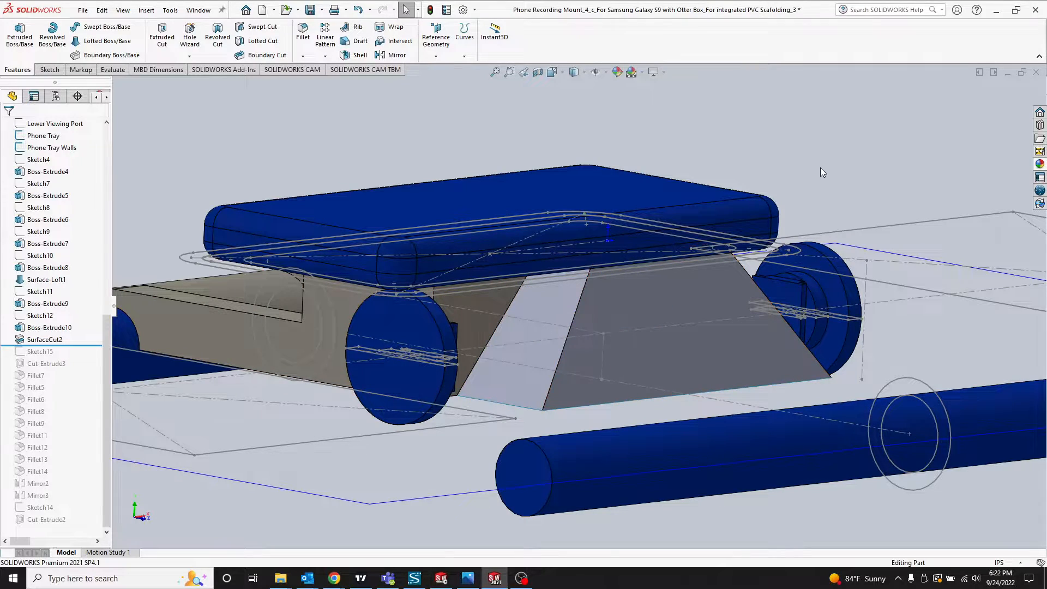
Step: Highlight Boss-Extrude7 and Boss-Extrude5 to examine the arm and block around the lofted viewing-port surface
middle_drag(638, 260, 637, 346)
scroll(637, 347, up, 5)
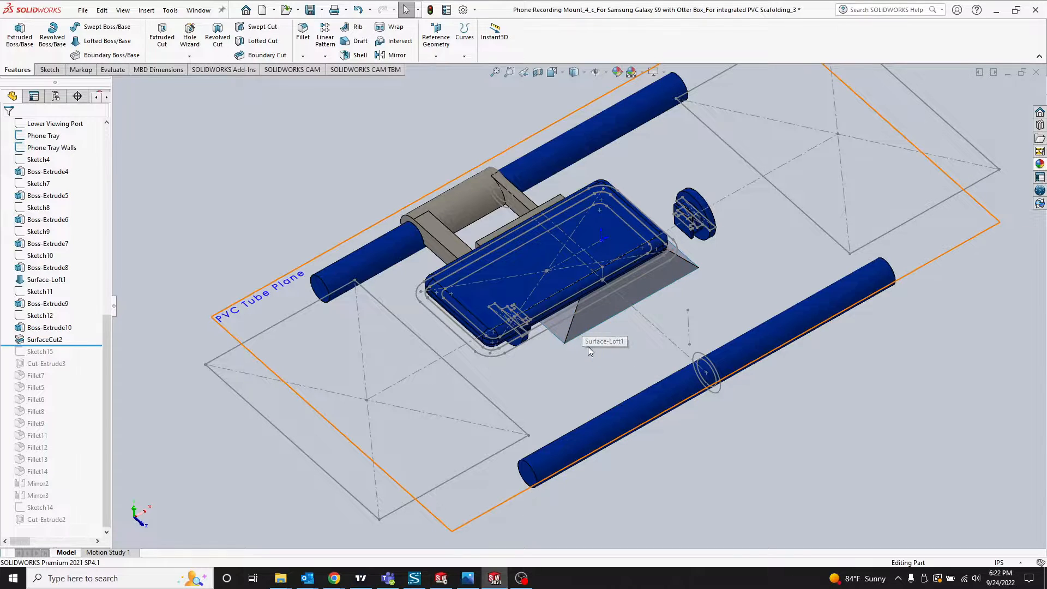
click(39, 221)
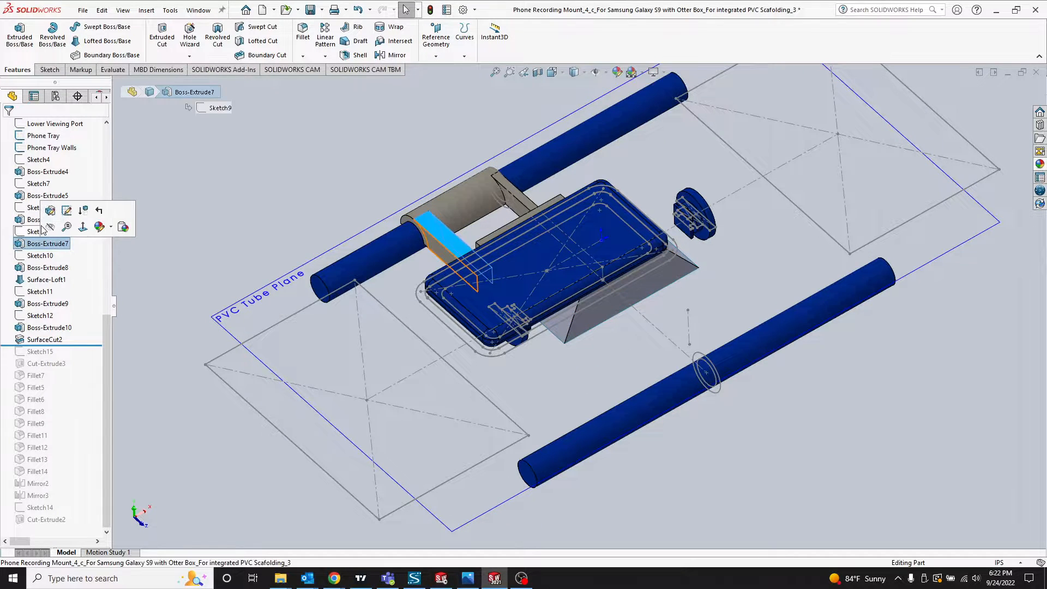
click(31, 197)
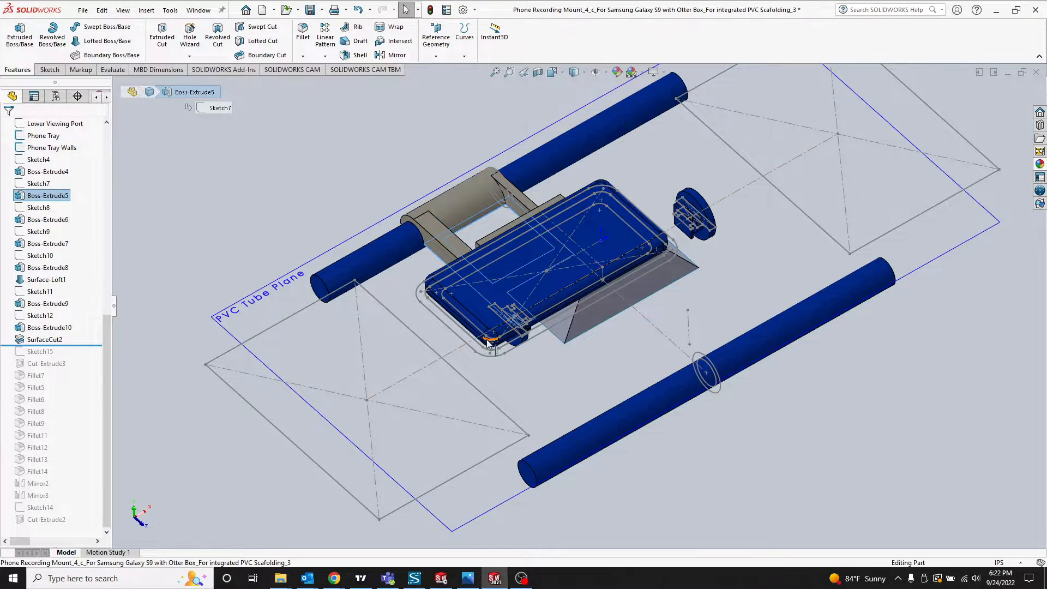
middle_drag(490, 349, 515, 250)
middle_drag(518, 381, 470, 391)
scroll(553, 320, down, 5)
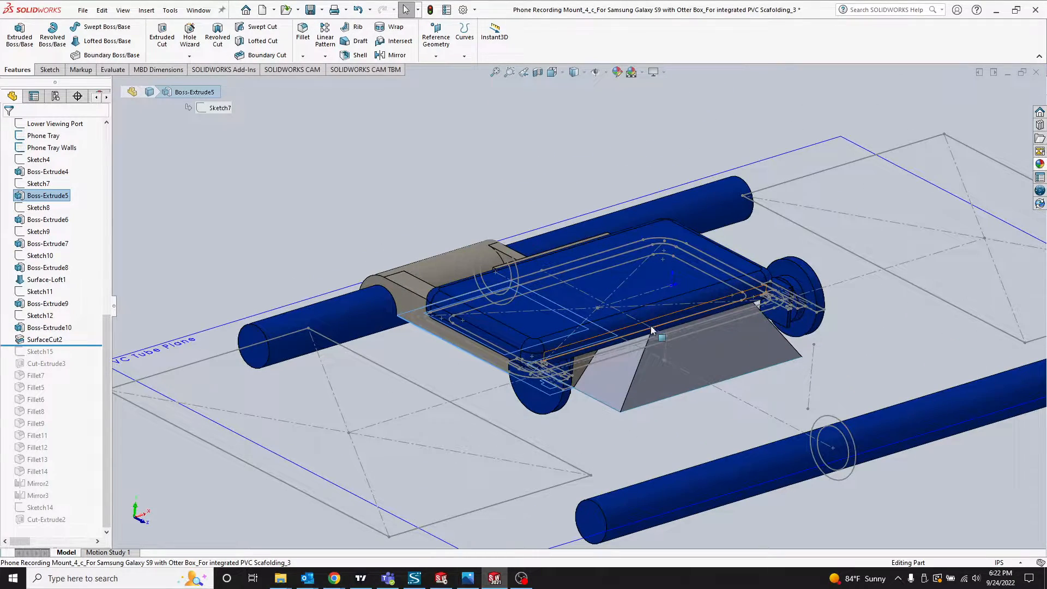
click(676, 417)
scroll(629, 330, down, 3)
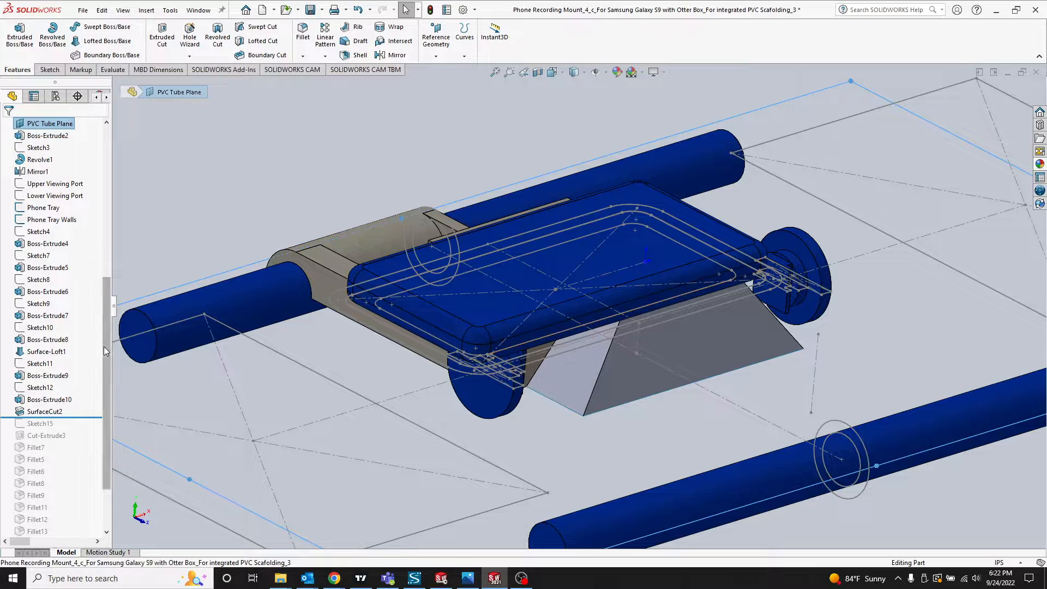
Step: Roll the feature history forward to include Cut-Extrude3 and highlight the notch it cuts in the block above the bolt
scroll(106, 376, down, 2)
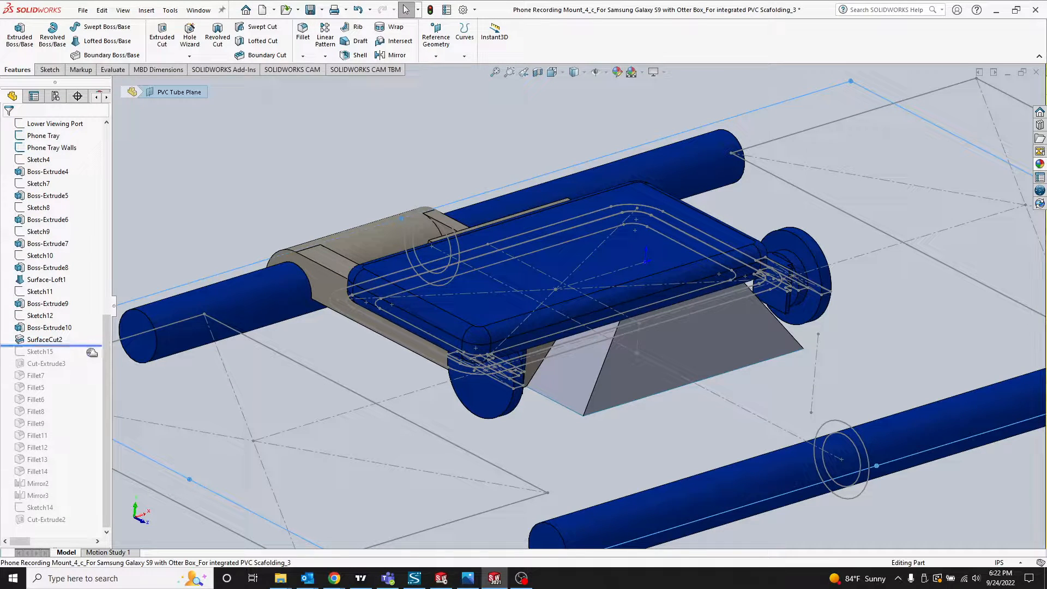
drag(91, 352, 82, 369)
scroll(520, 351, up, 3)
middle_drag(535, 349, 507, 240)
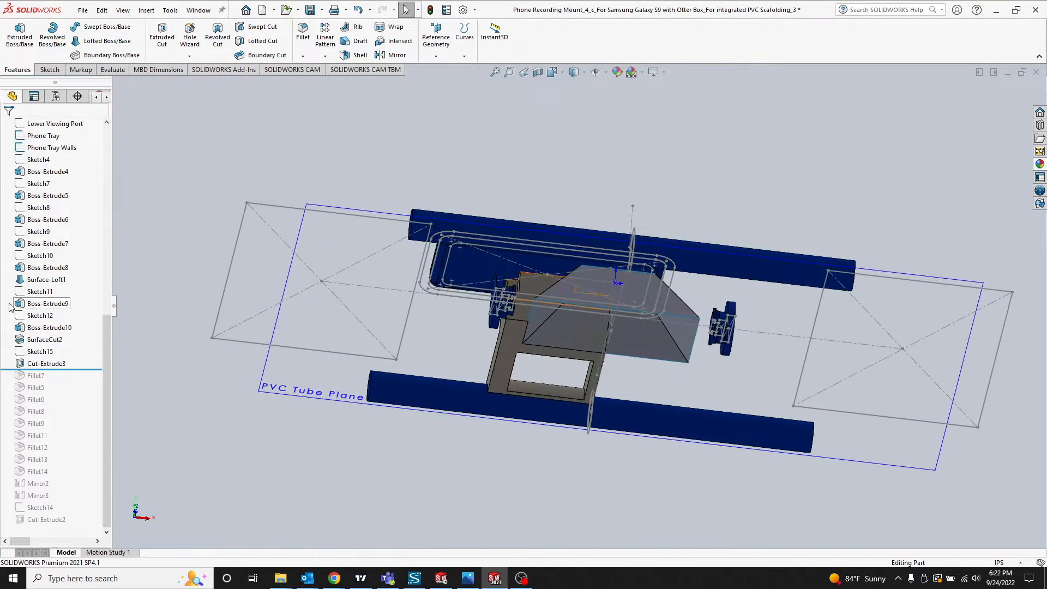
click(39, 364)
scroll(519, 294, down, 6)
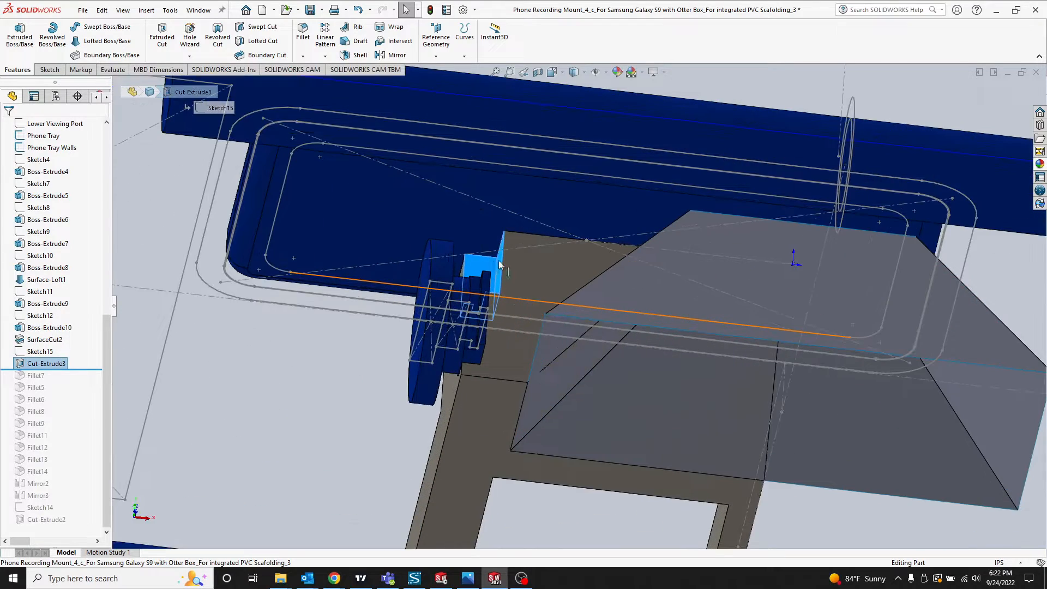
scroll(492, 313, down, 5)
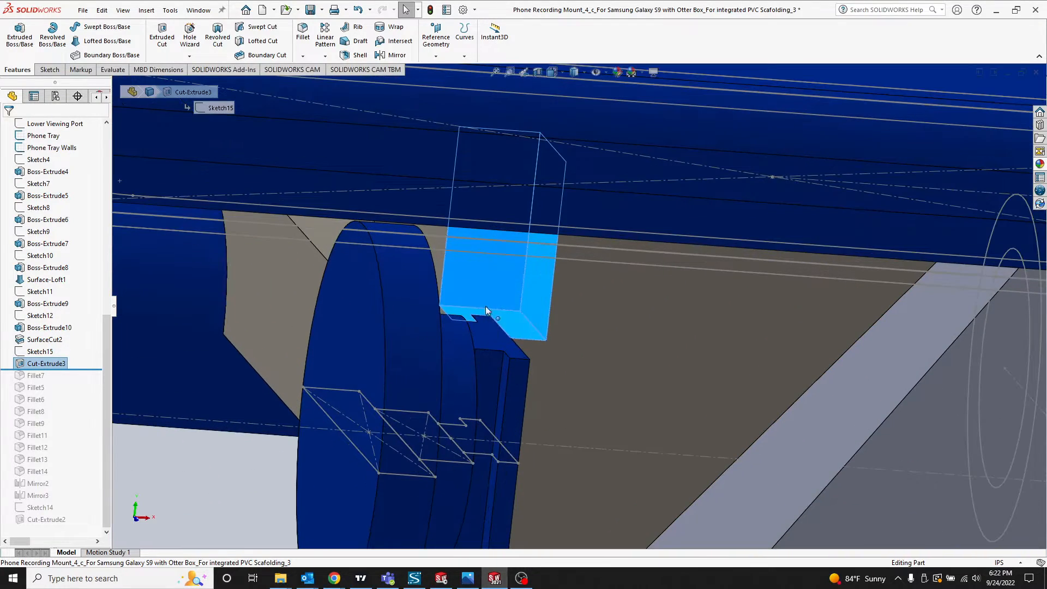
scroll(520, 370, up, 3)
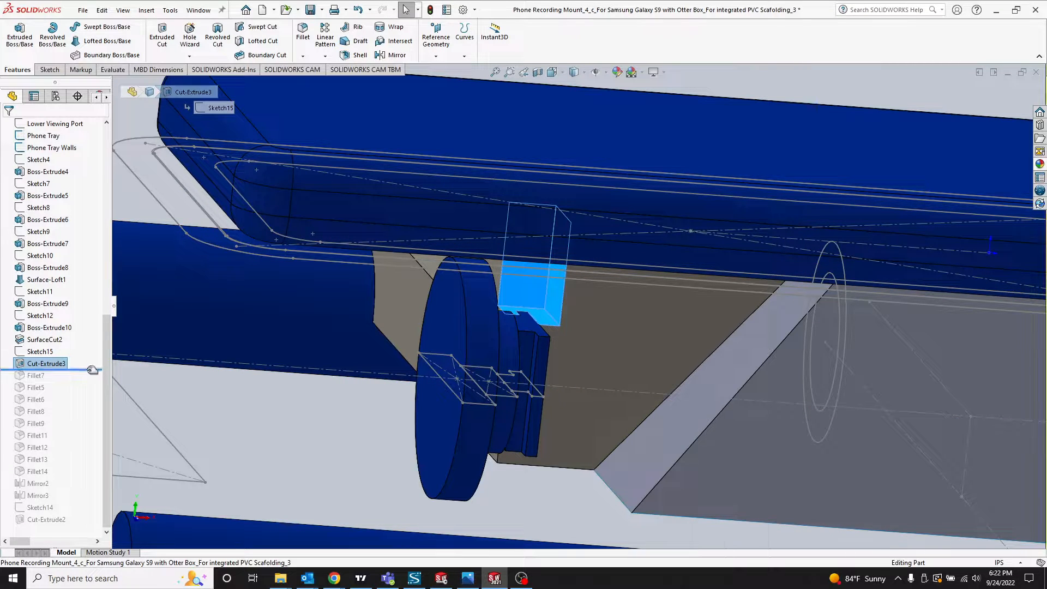
Step: Roll the feature history back to SurfaceCut2 and highlight the narrow Boss-Extrude4 slot face above the bolt to examine it without the notch
drag(96, 347, 96, 346)
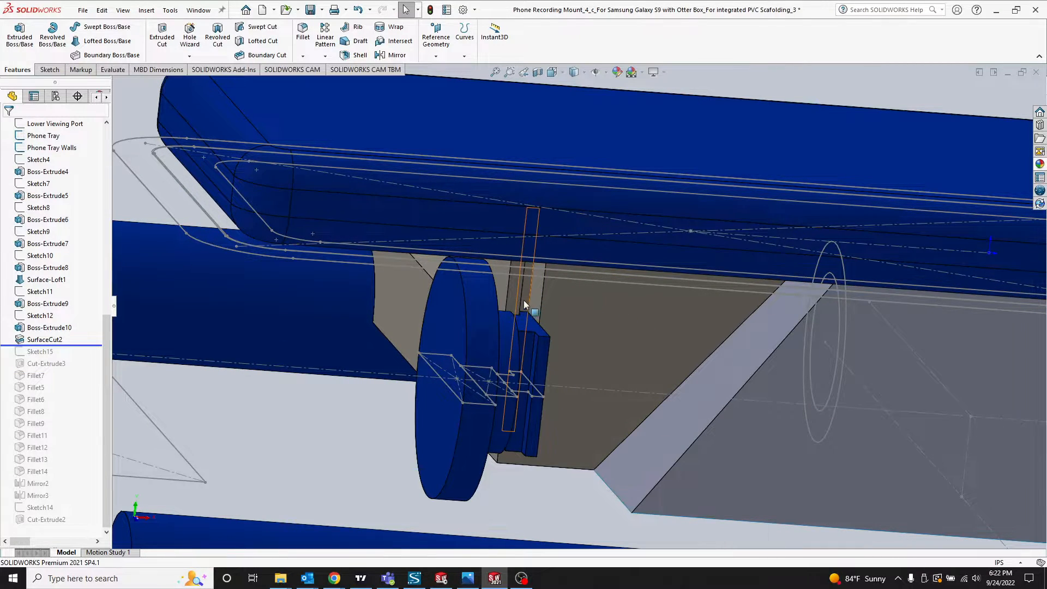
middle_drag(523, 300, 515, 267)
click(531, 237)
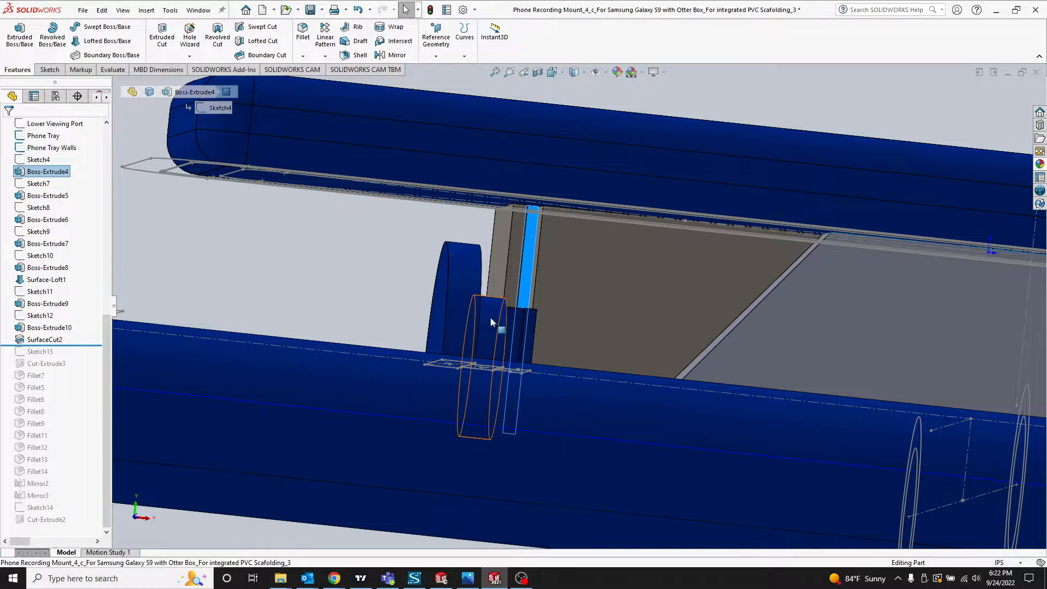
middle_drag(490, 316, 482, 292)
click(348, 248)
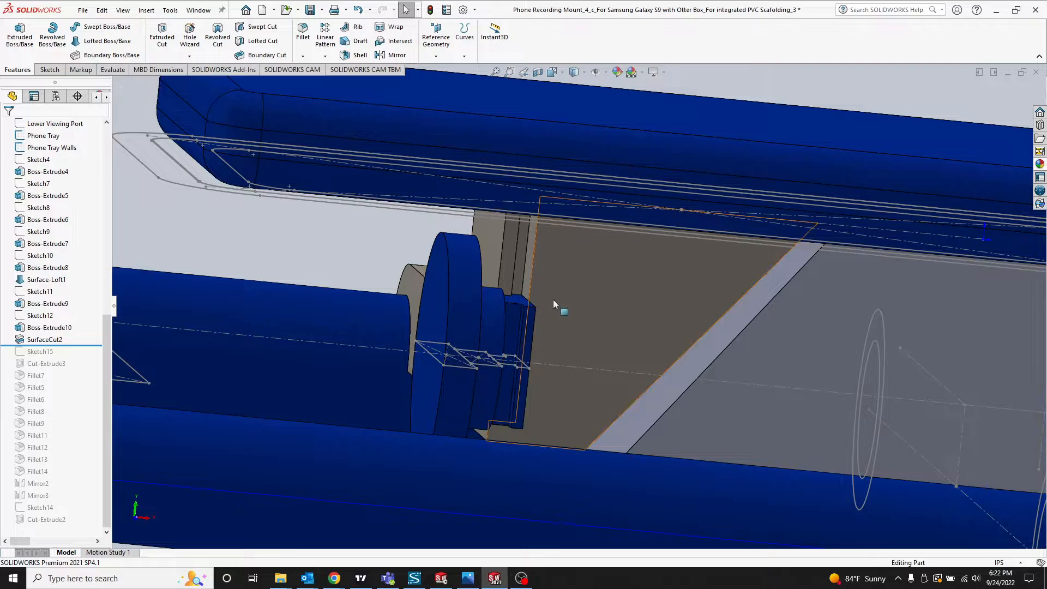
scroll(519, 299, down, 3)
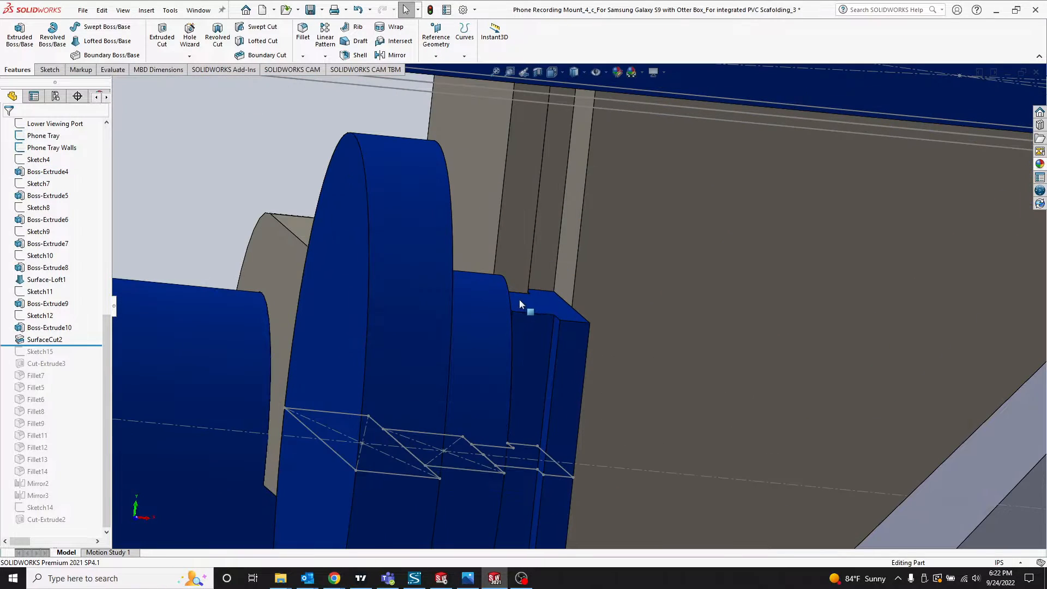
scroll(523, 302, up, 1)
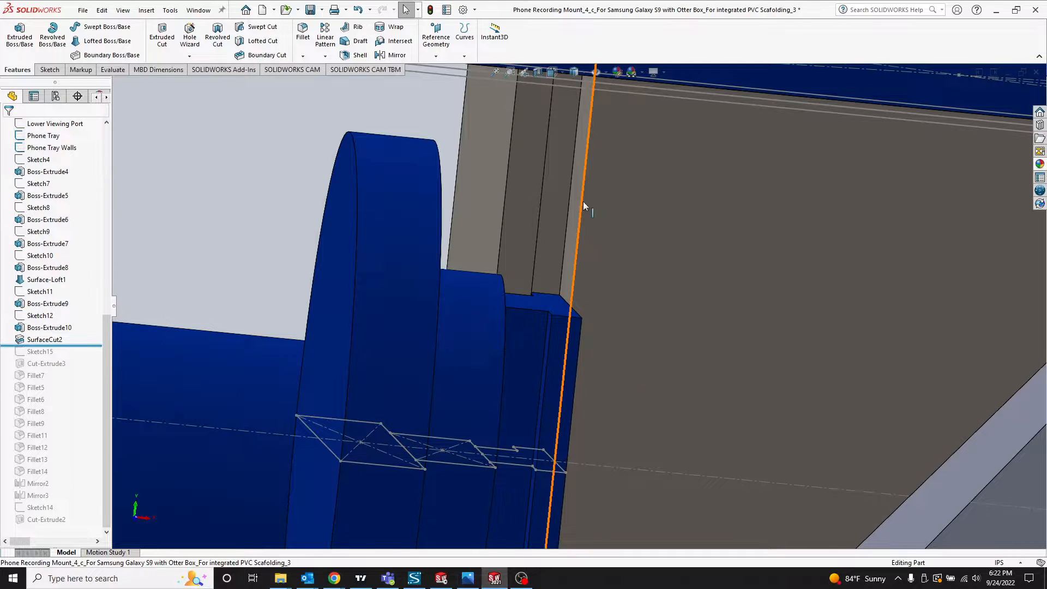
click(557, 219)
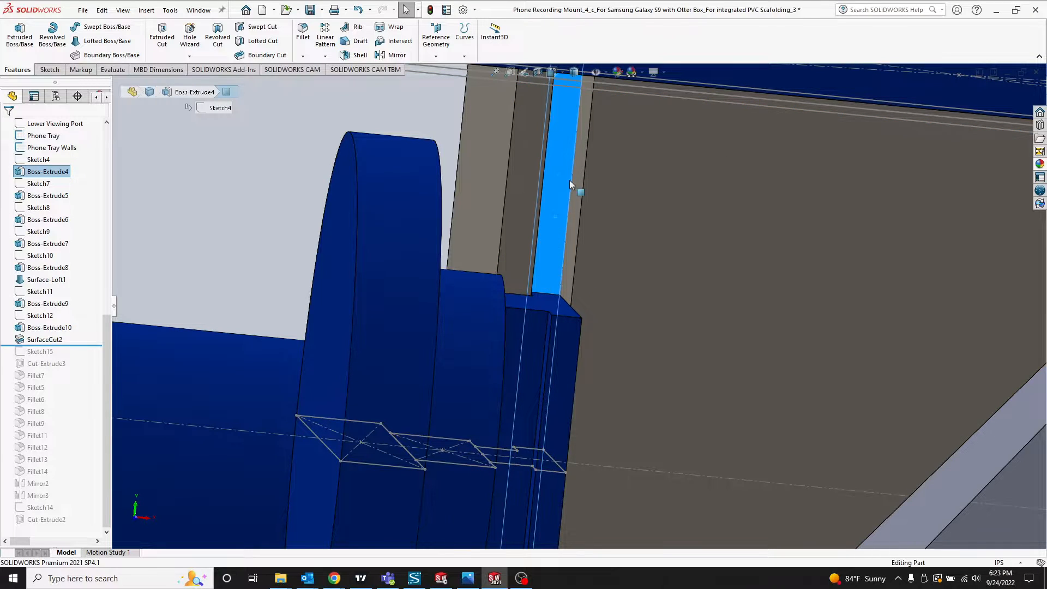
scroll(570, 183, up, 3)
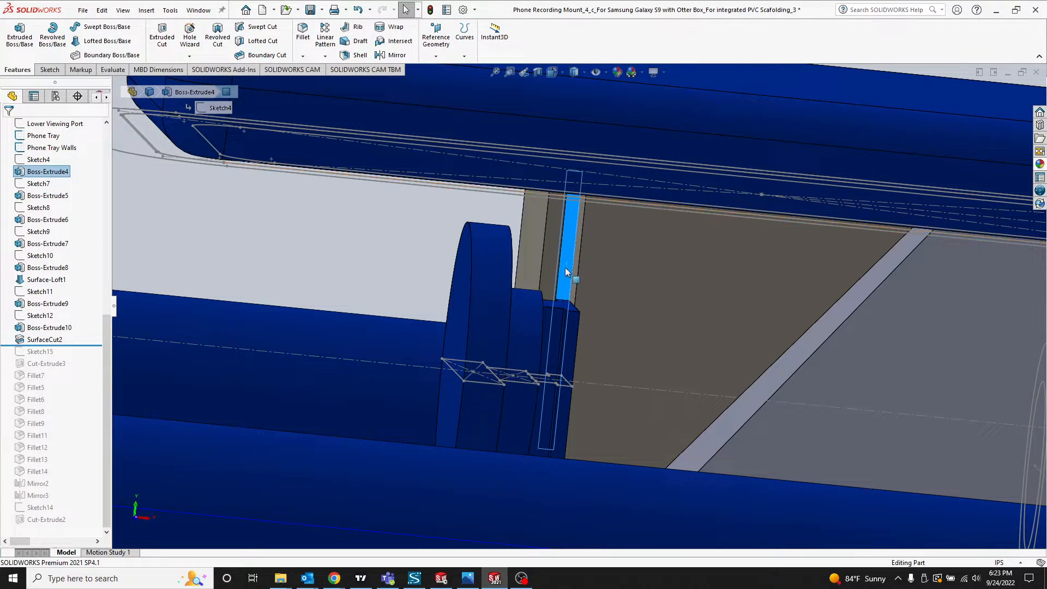
Step: Roll the feature history forward to include Cut-Extrude3 again and inspect the unfilleted arms, sleeve and phone support
middle_drag(565, 295, 548, 327)
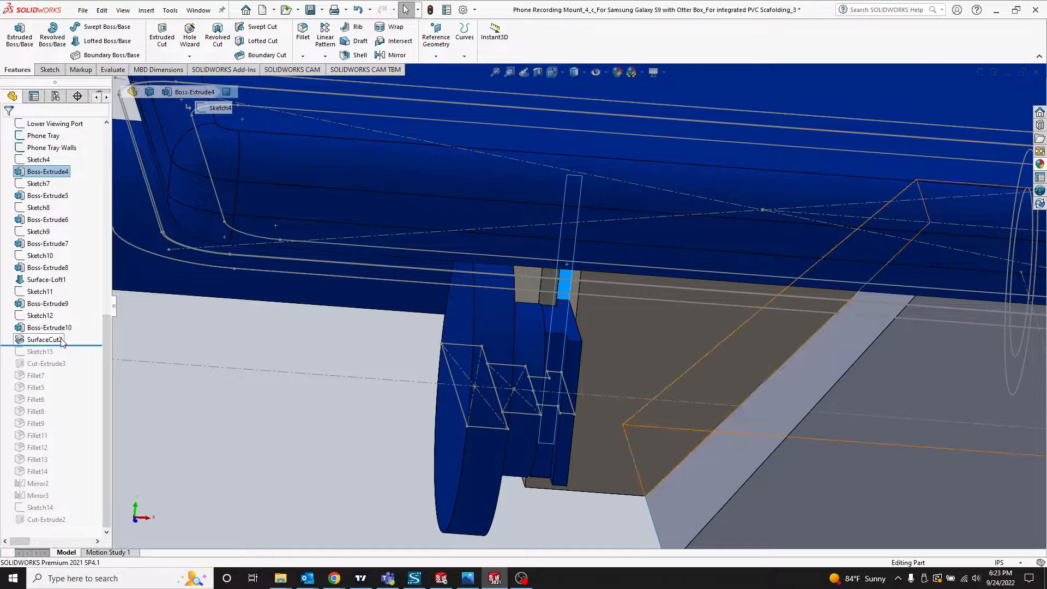
drag(81, 346, 81, 369)
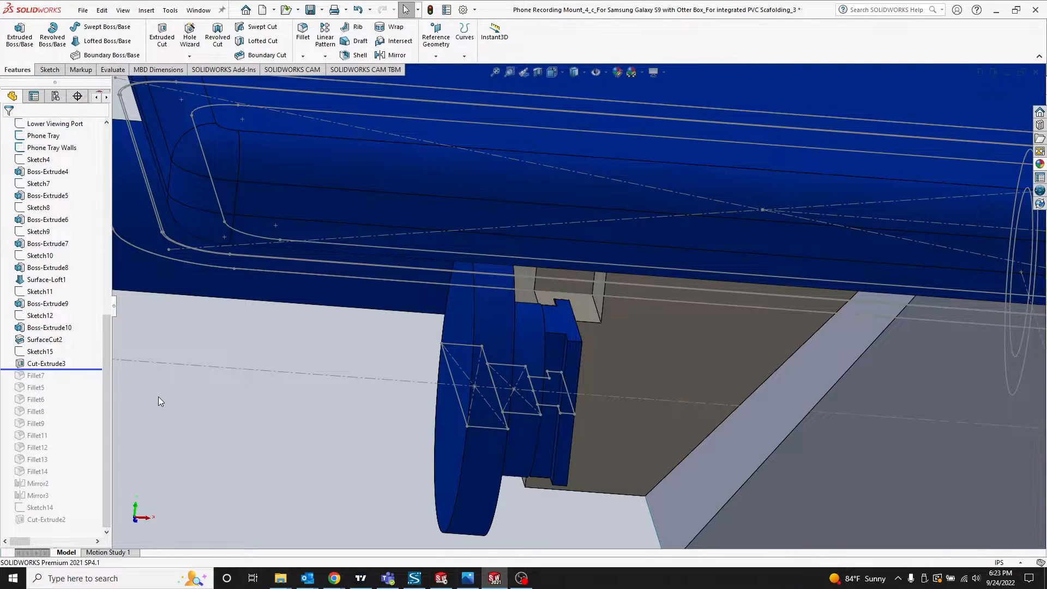
scroll(593, 343, up, 3)
middle_drag(667, 312, 698, 344)
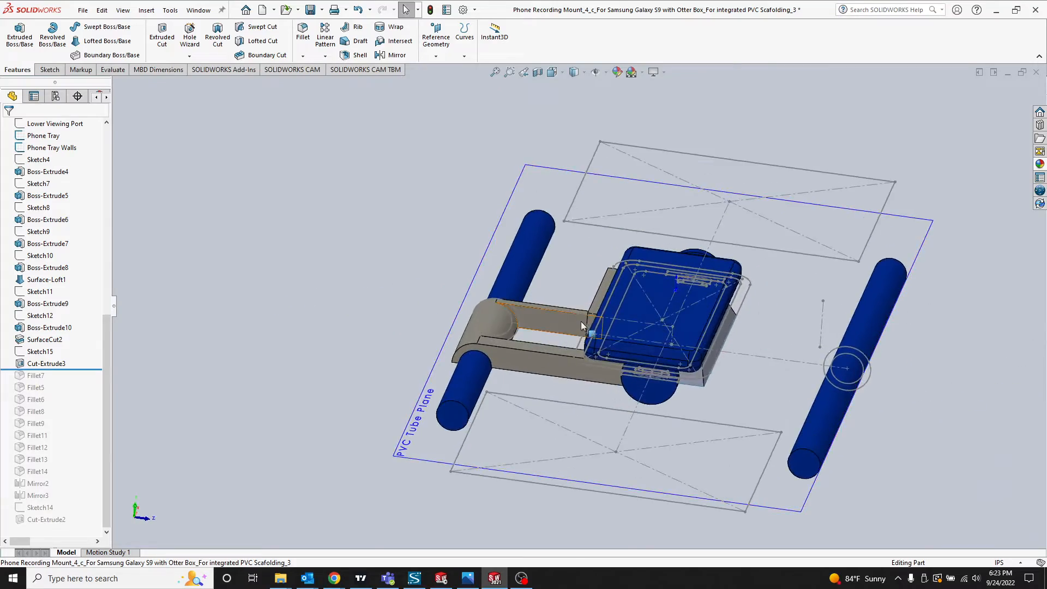
scroll(581, 322, down, 3)
middle_drag(582, 321, 589, 406)
scroll(797, 304, up, 1)
scroll(797, 304, down, 1)
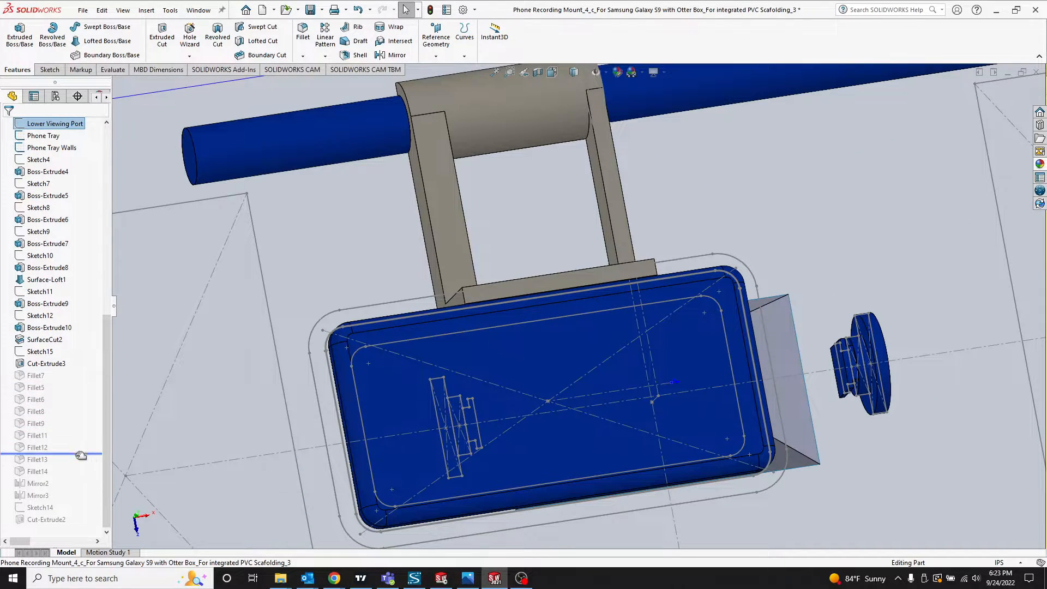
Step: Roll the feature history forward through Fillet14 and suppress all fillets from Fillet7 to Fillet14
drag(80, 474, 80, 475)
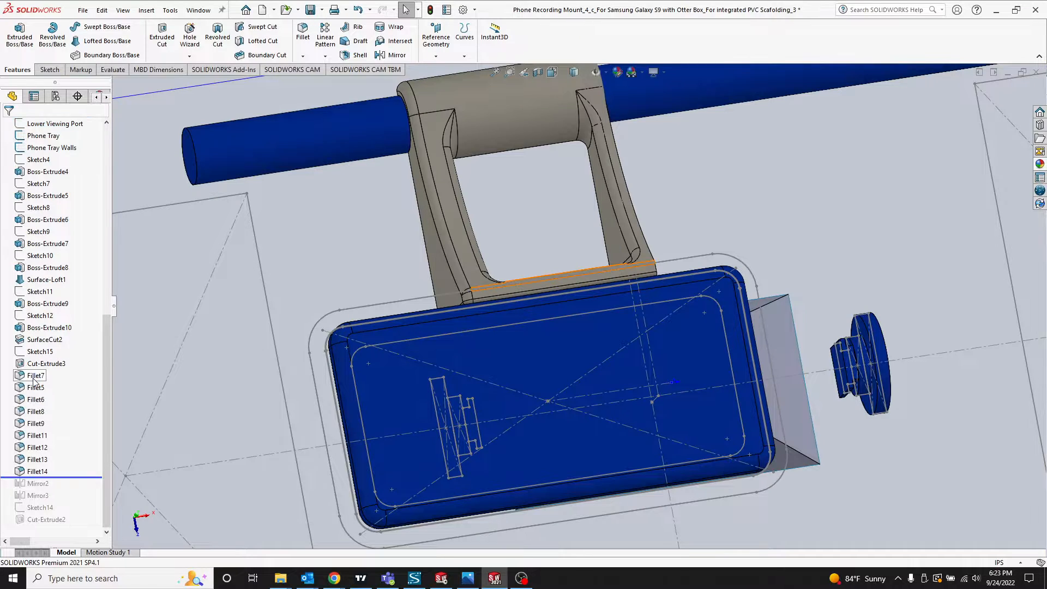
click(35, 376)
shift+click(38, 471)
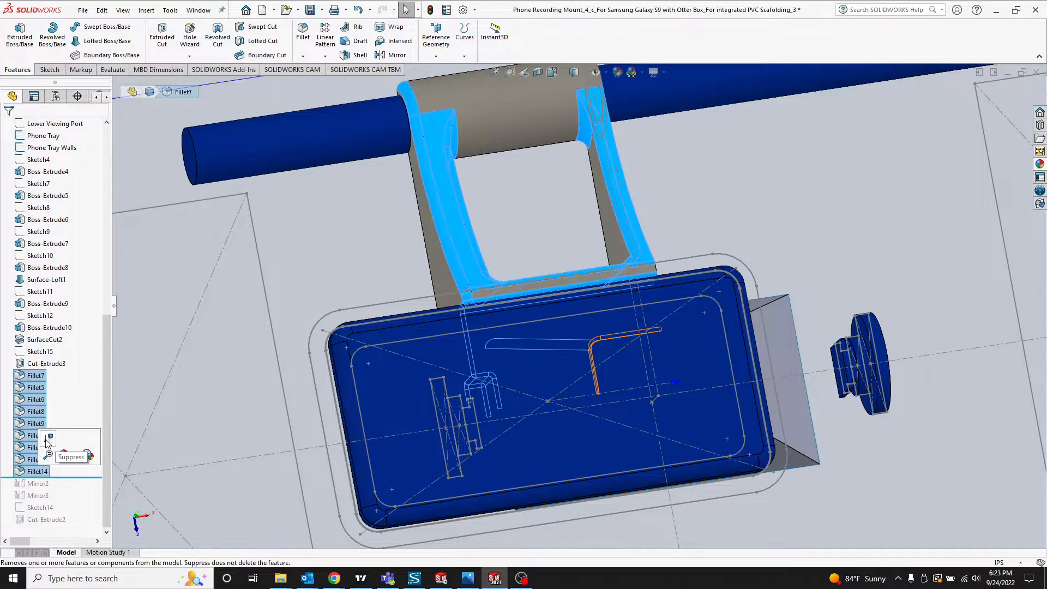
click(106, 385)
Step: Roll the feature history forward to include Mirror2 and Mirror3, and inspect the complete unfilleted mount from several angles
drag(74, 478, 78, 502)
scroll(556, 380, up, 3)
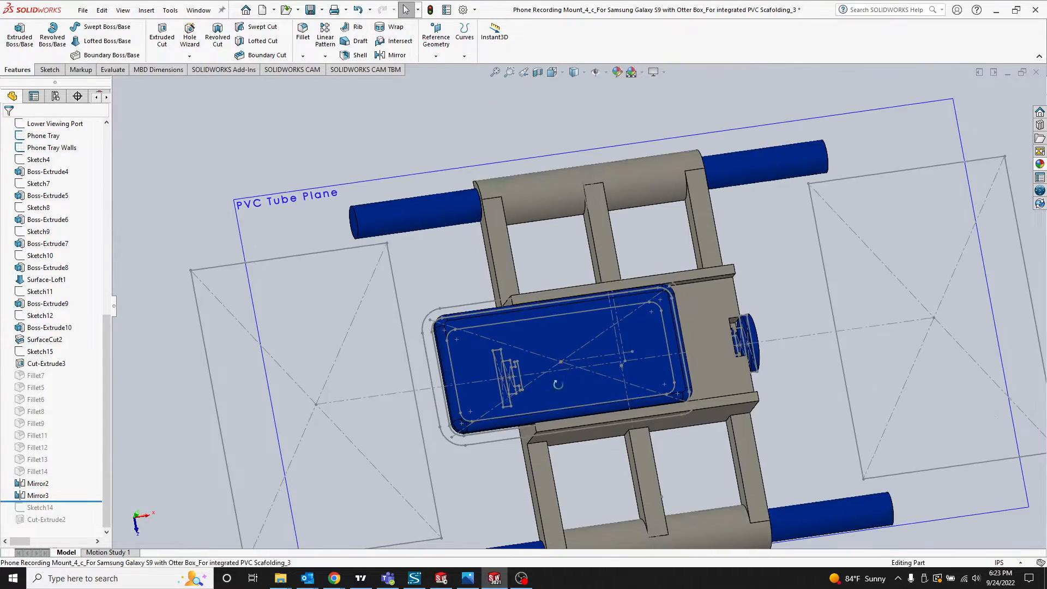
middle_drag(558, 383, 611, 335)
scroll(610, 335, up, 3)
scroll(601, 463, down, 3)
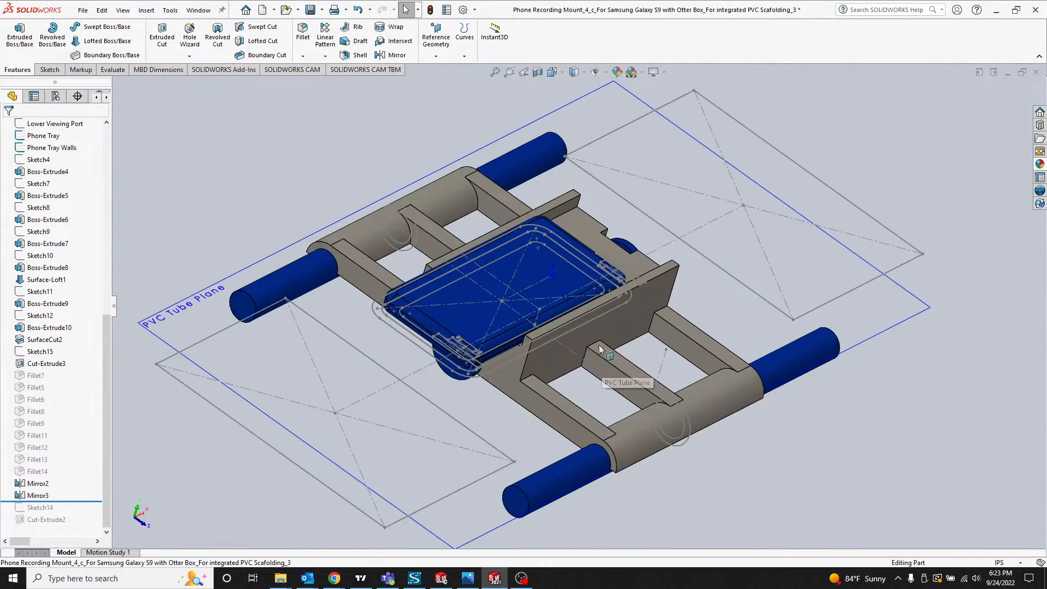
scroll(569, 325, down, 3)
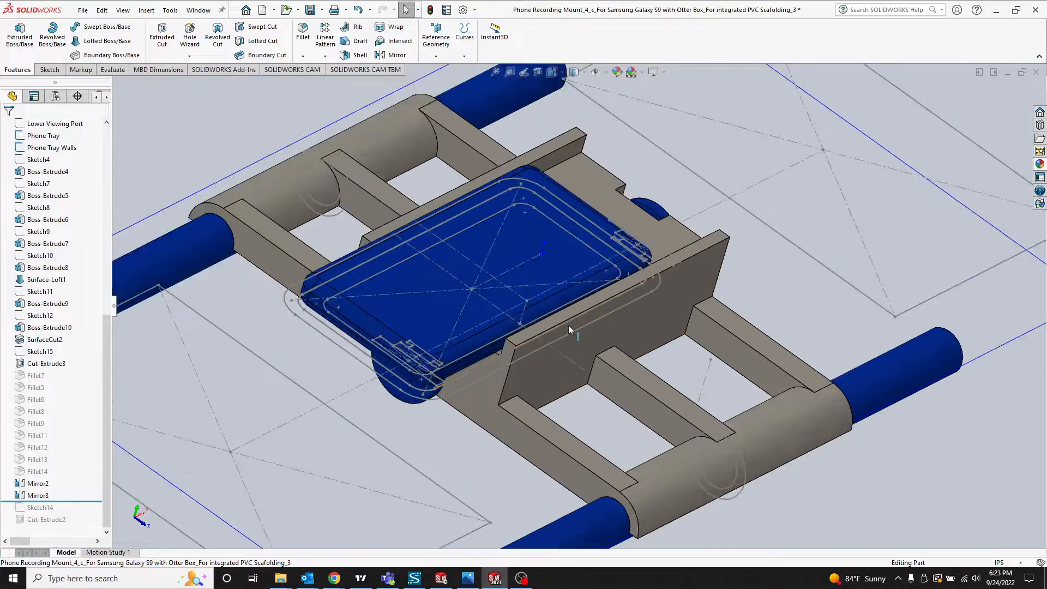
middle_drag(569, 325, 502, 312)
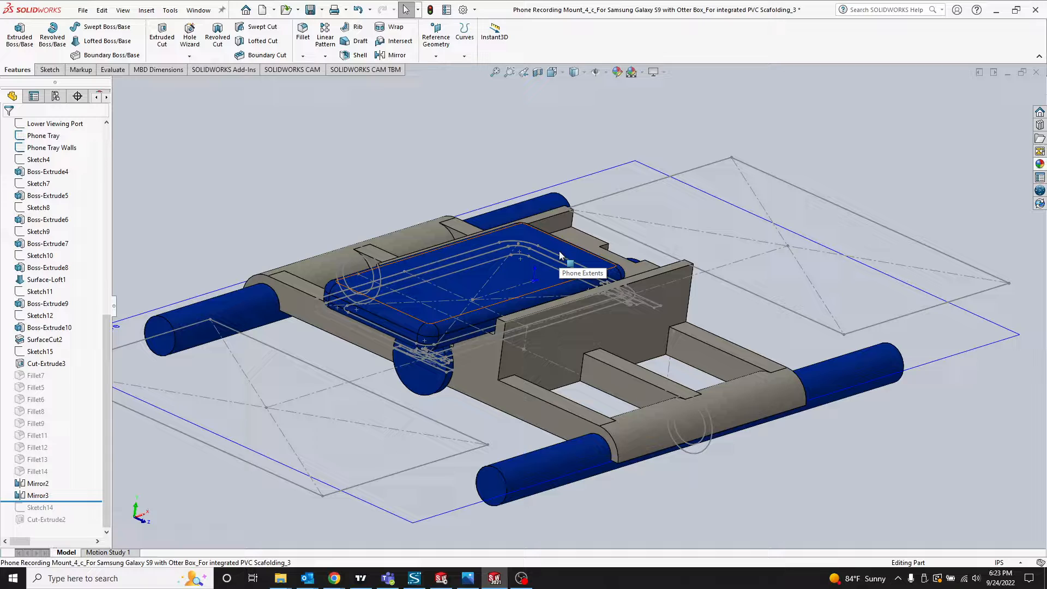
Step: Unsuppress all the fillets from Fillet7 to Fillet14
click(39, 377)
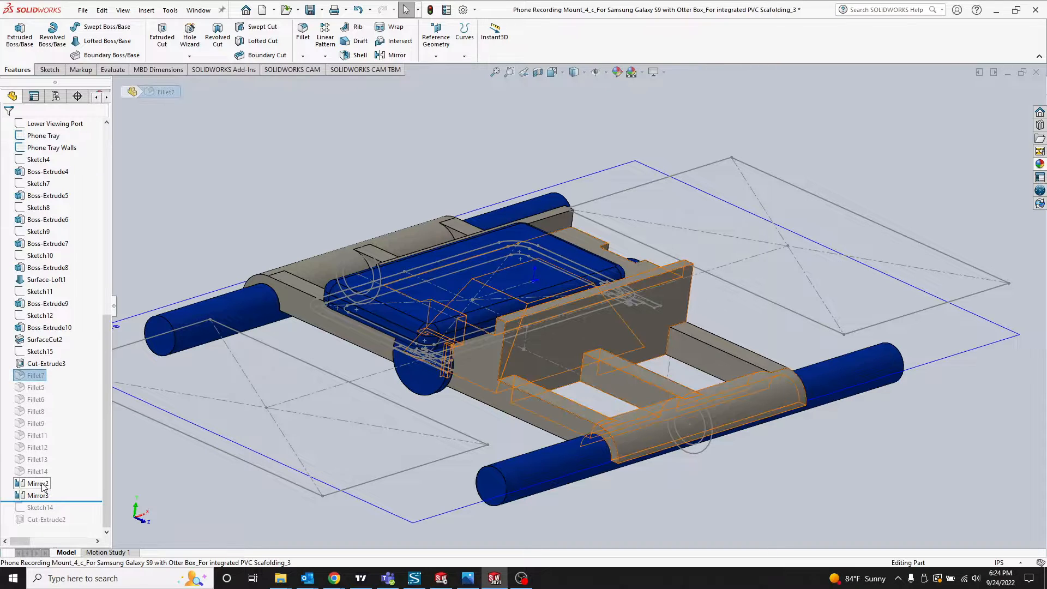
shift+click(37, 471)
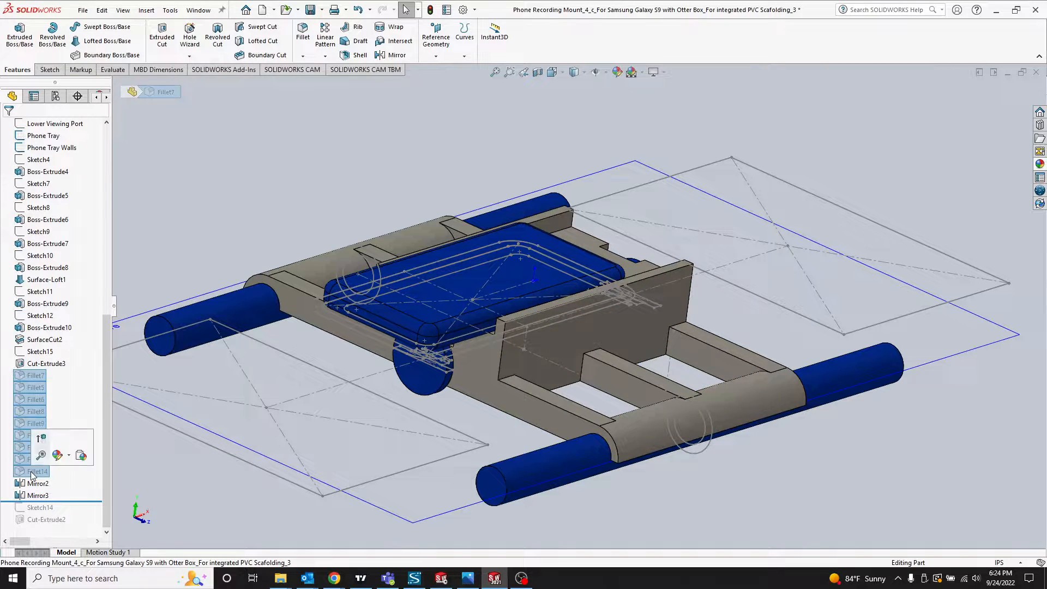
click(42, 444)
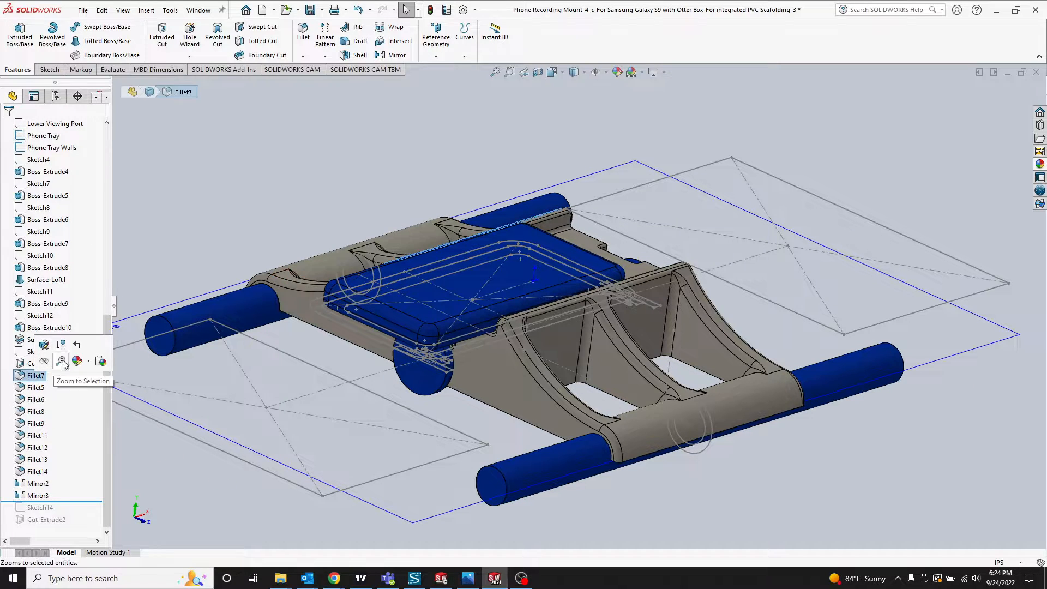
Step: Roll the feature history back to Cut-Extrude3 and highlight Boss-Extrude4's wall face, arm edges and side face to examine its profile
middle_drag(410, 308, 440, 336)
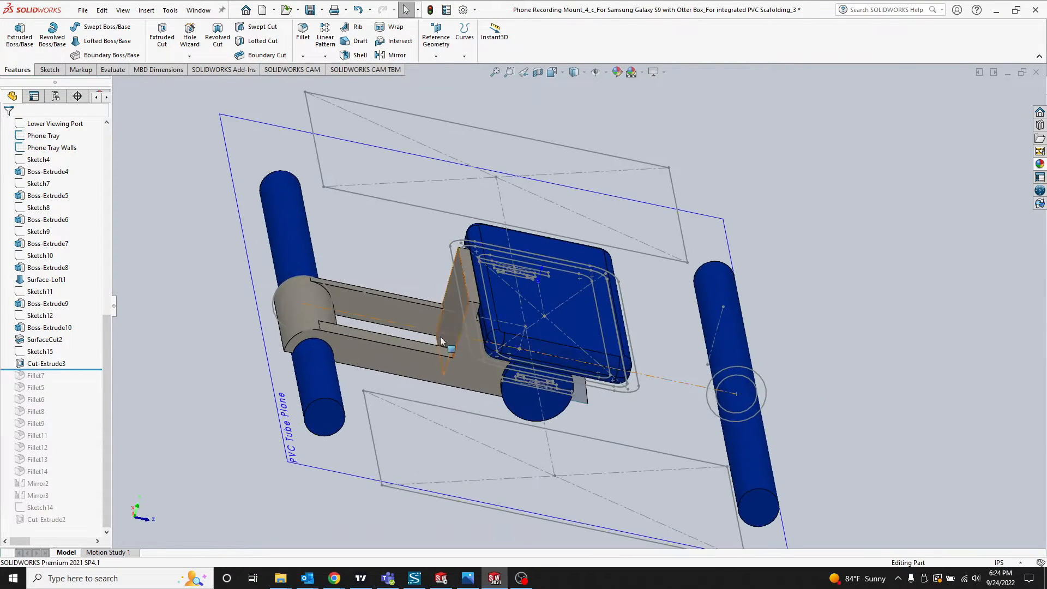
scroll(440, 337, down, 4)
click(488, 345)
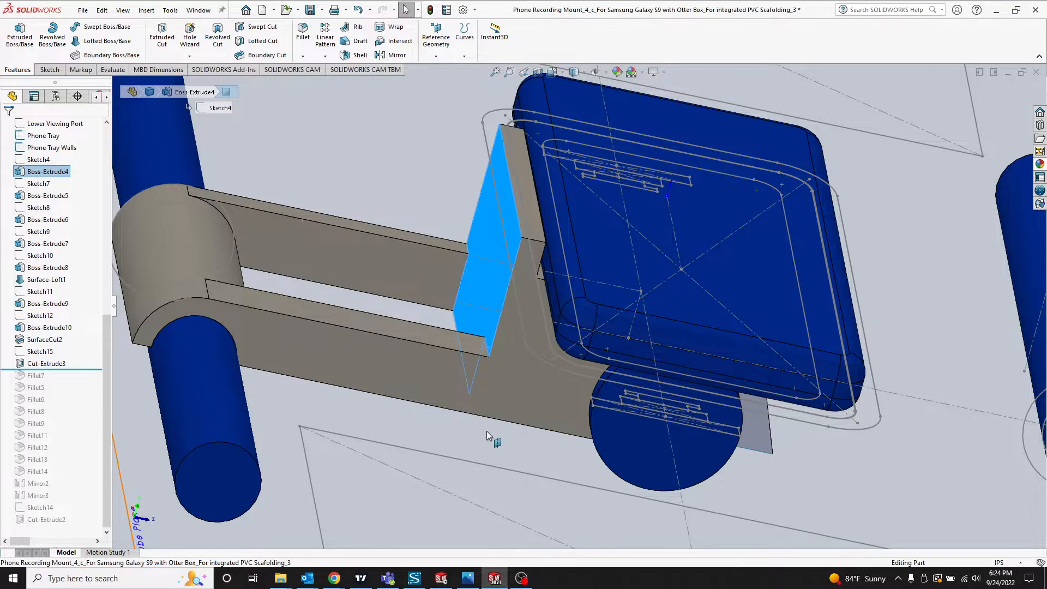
click(483, 436)
click(487, 346)
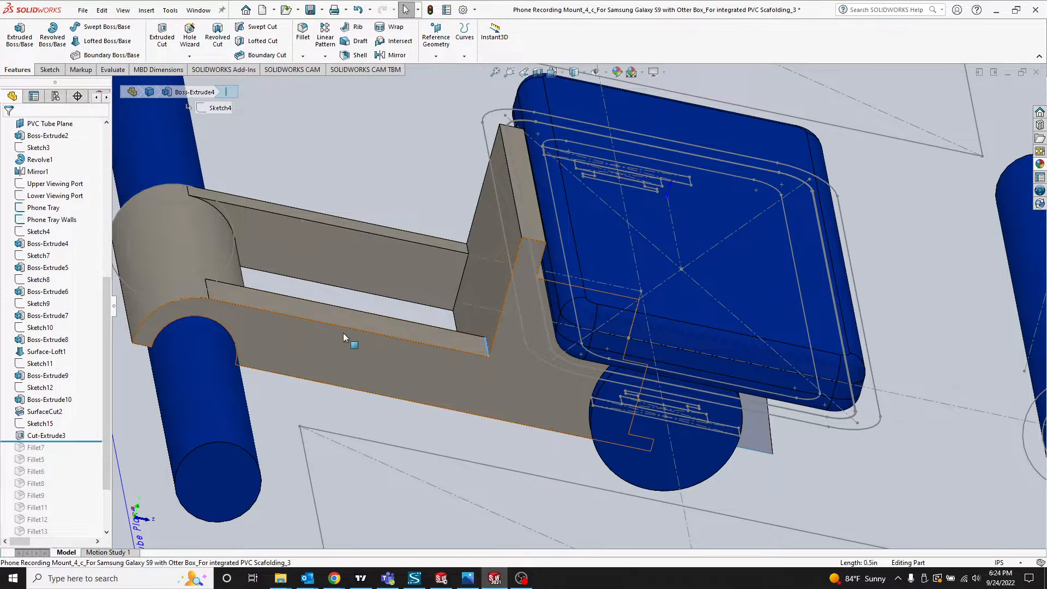
click(201, 319)
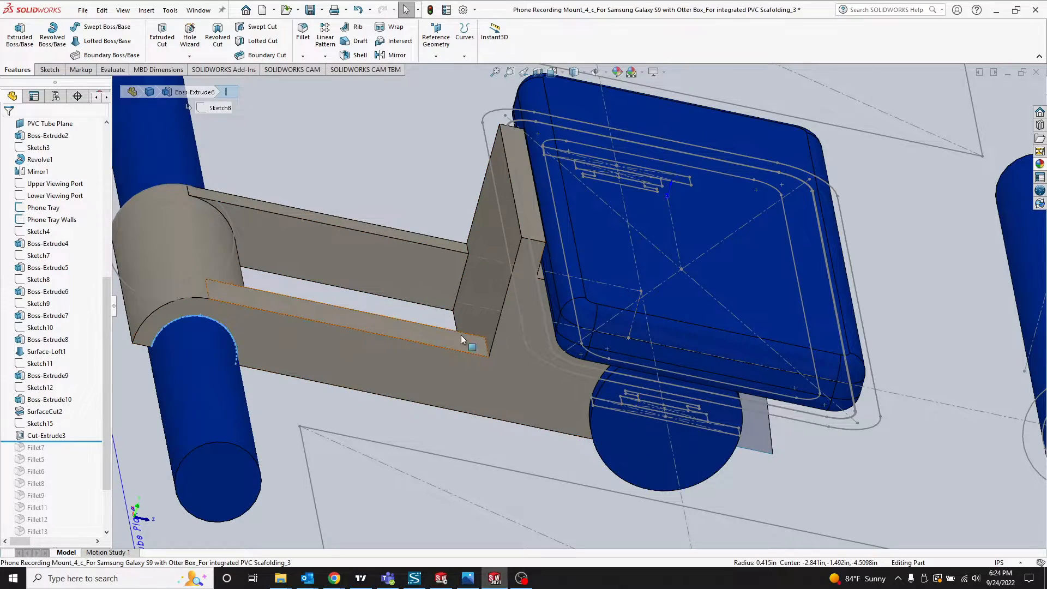
middle_drag(352, 315, 577, 335)
click(607, 332)
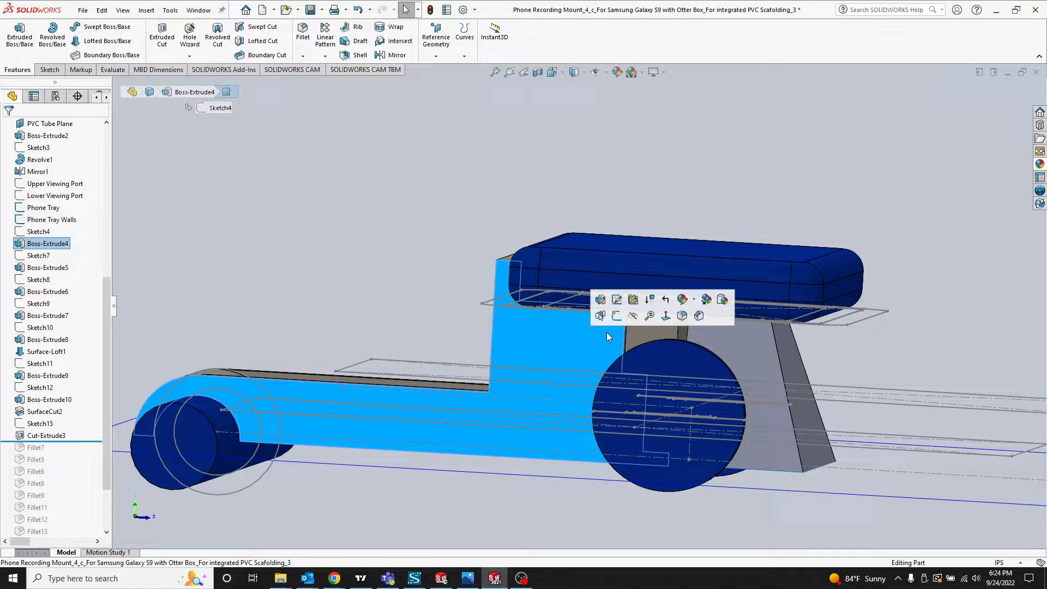
Step: View the arm's side face straight on and sketch a downward arrow above the phone on the Phone Extents end face
click(666, 316)
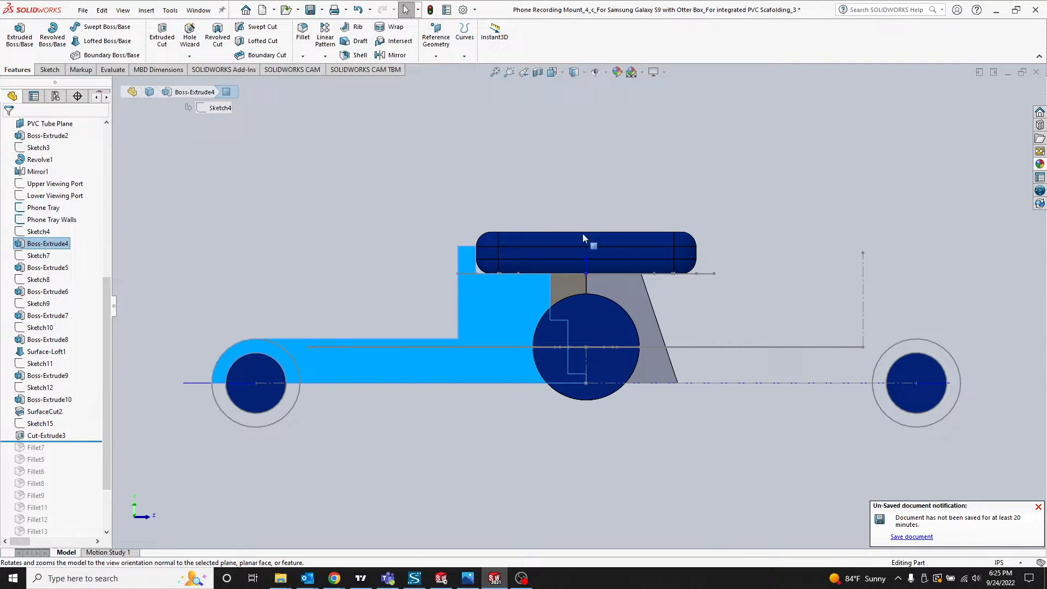
click(586, 251)
click(676, 214)
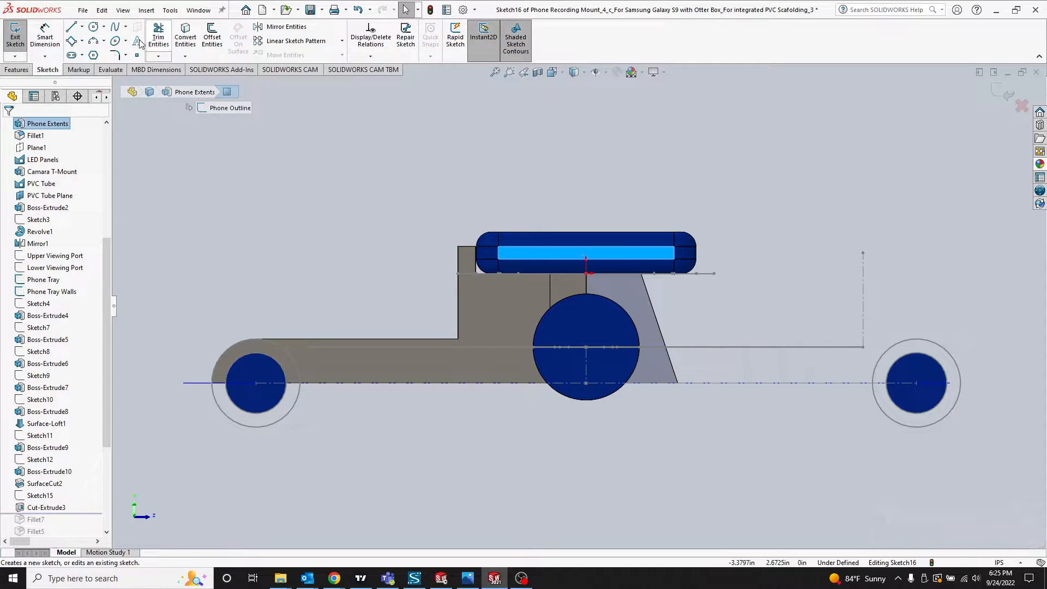
click(71, 30)
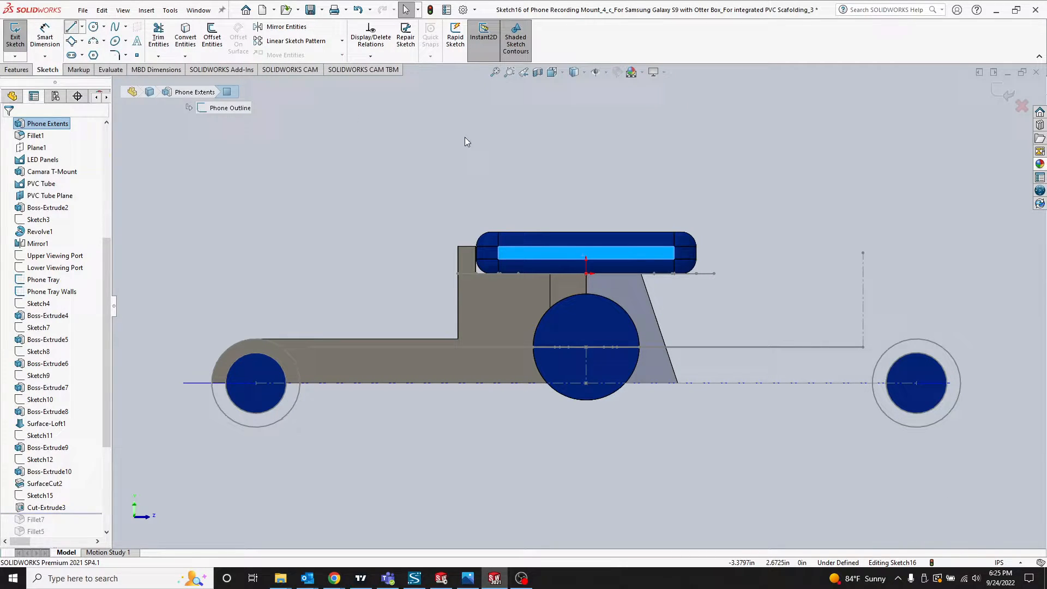
click(592, 105)
click(592, 215)
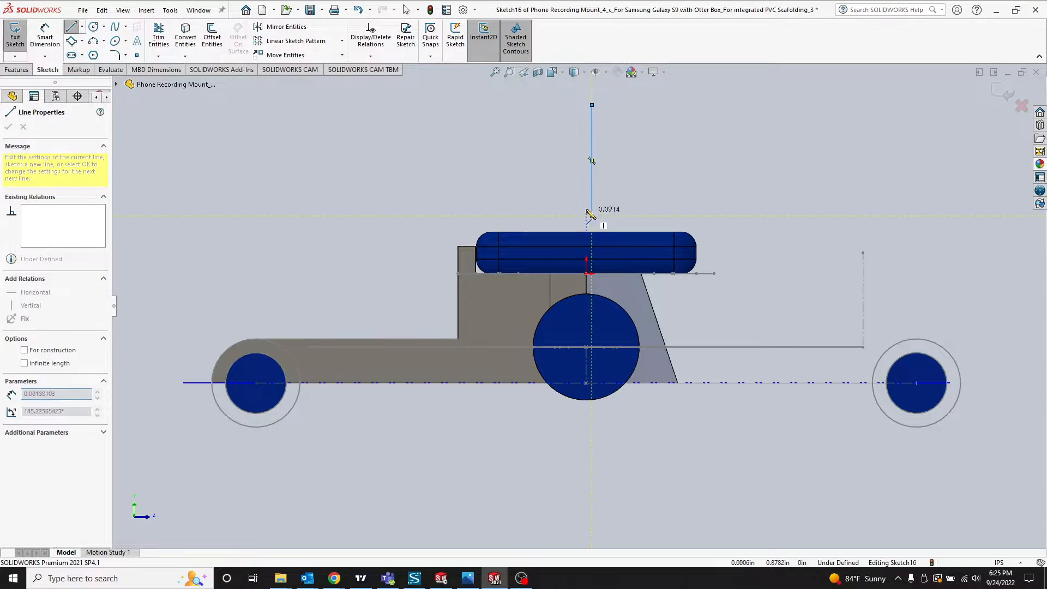
click(562, 180)
click(630, 180)
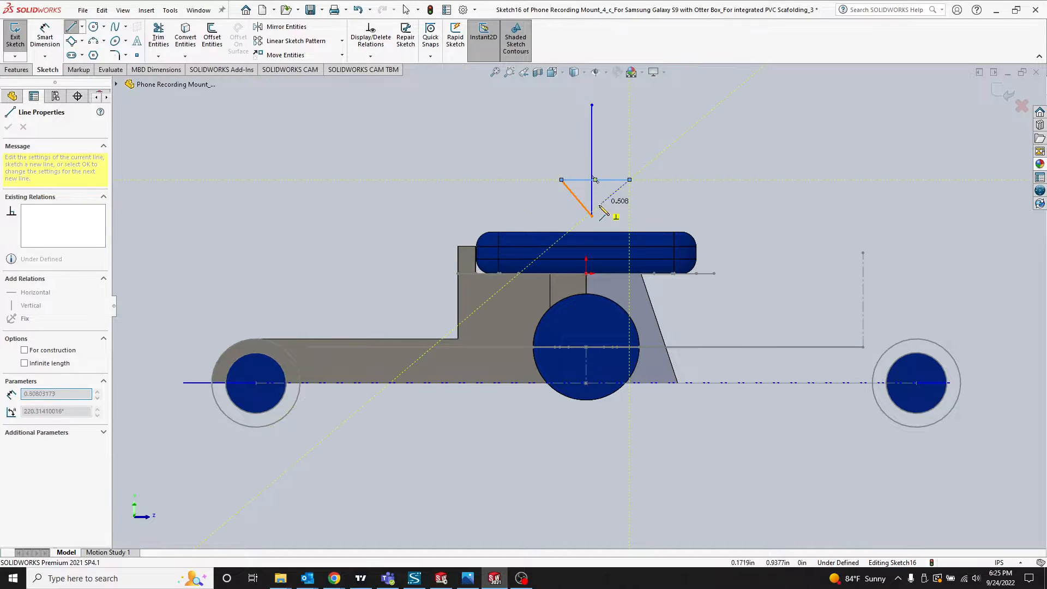
click(592, 215)
Step: Attach the arrow's tip to the midpoint of the phone's upper edge, widen the arrowhead, and discard the sketch
key(Escape)
drag(594, 218, 586, 234)
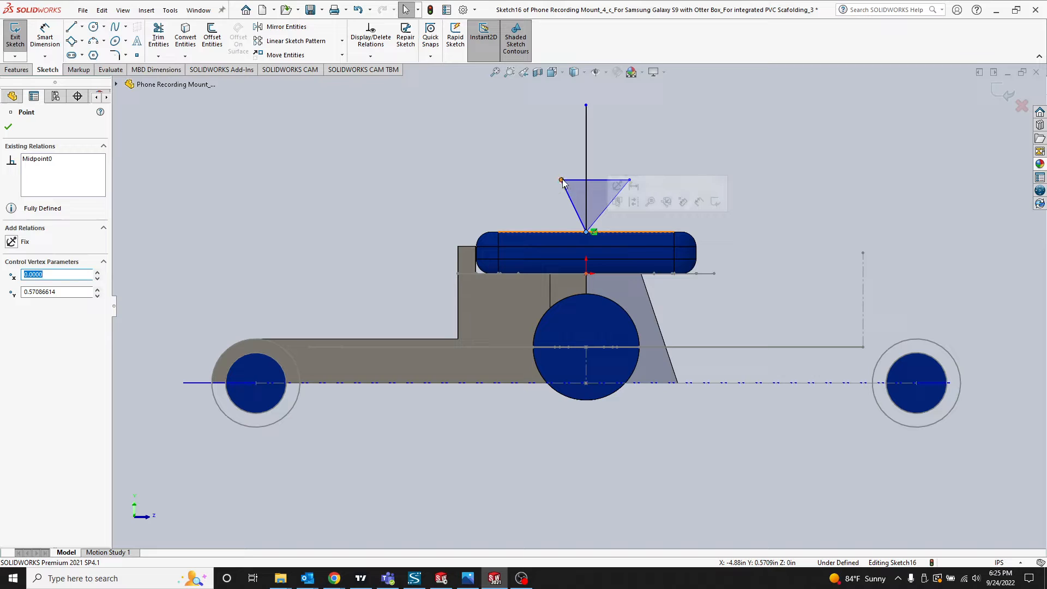
drag(562, 180, 539, 182)
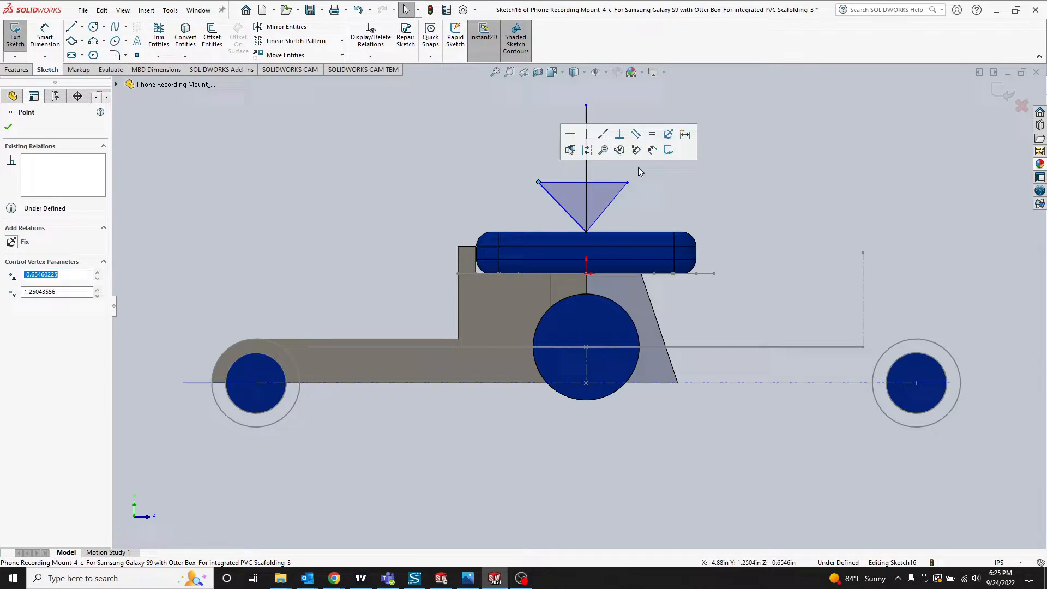
click(769, 180)
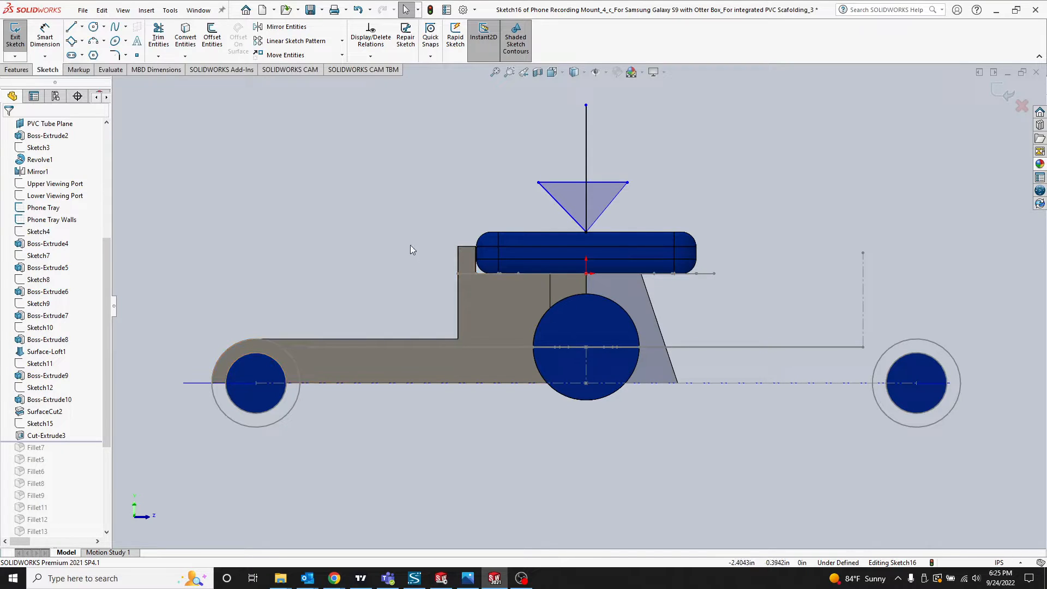
click(1022, 107)
click(540, 295)
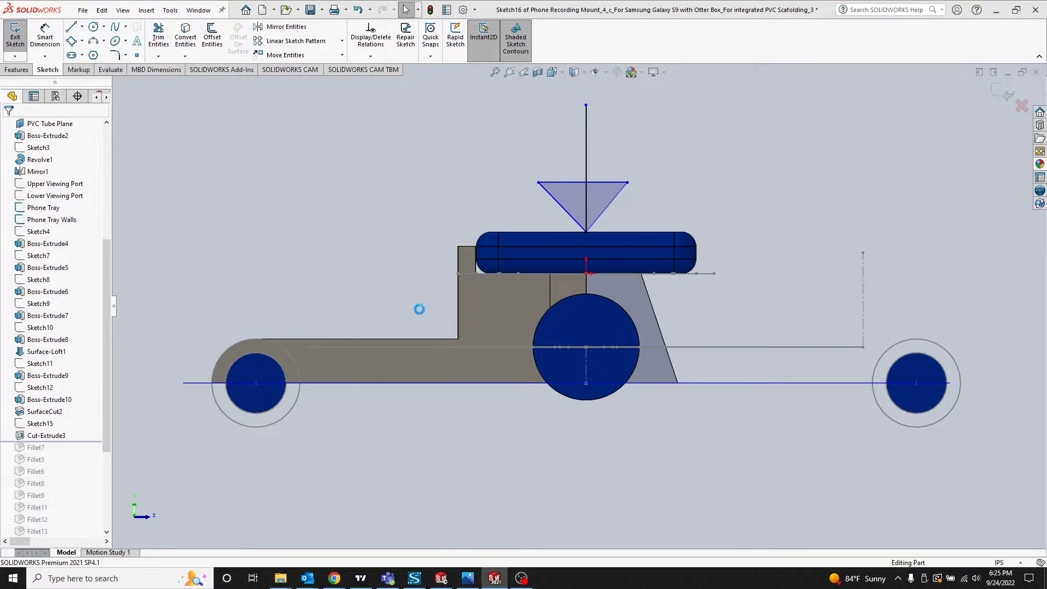
Step: Roll the feature history forward through Fillet5 and inspect the arm and wall edges at an angle
scroll(73, 454, down, 4)
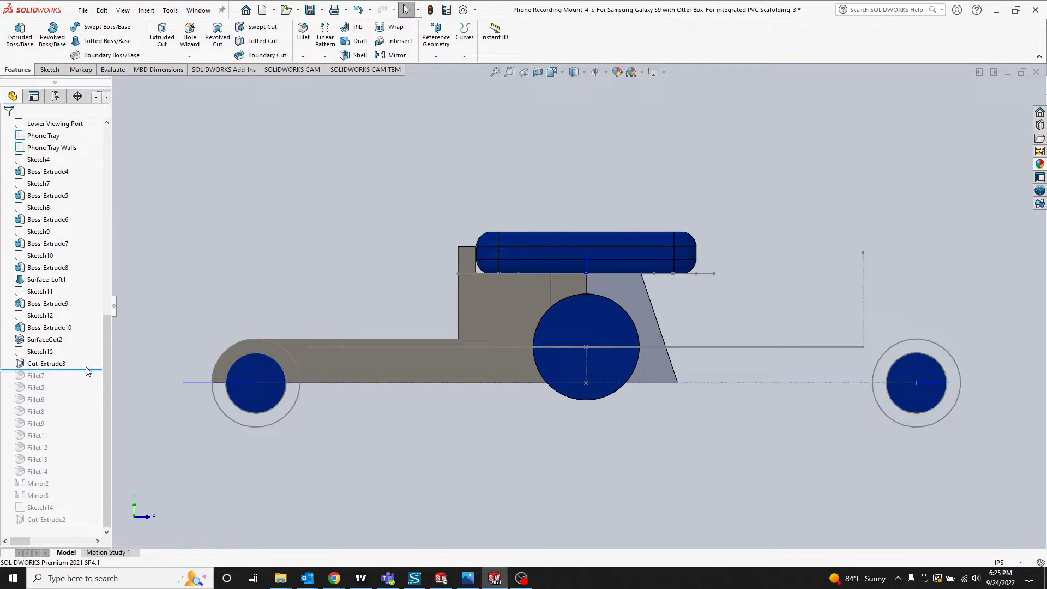
drag(86, 370, 79, 393)
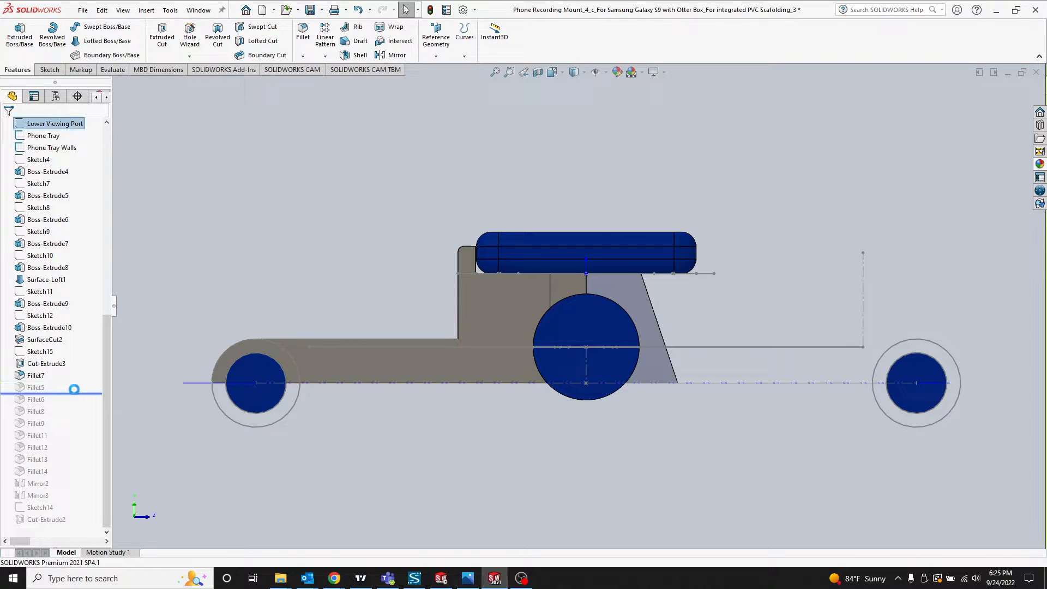
middle_drag(497, 279, 331, 375)
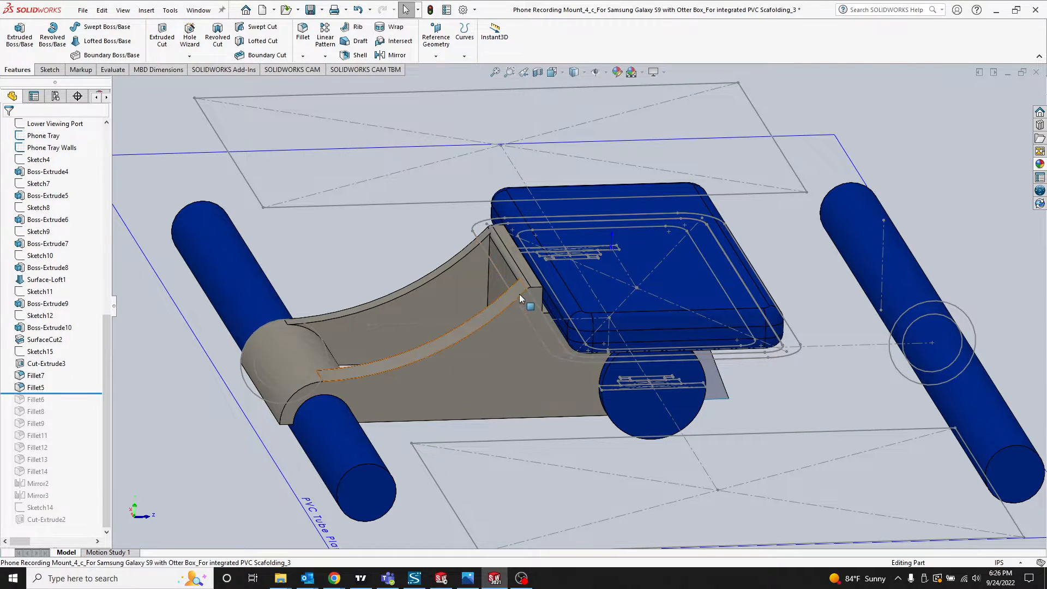
Step: Roll the feature history forward to include Fillet6 and highlight its faces at the corners of the arm window
drag(85, 393, 86, 406)
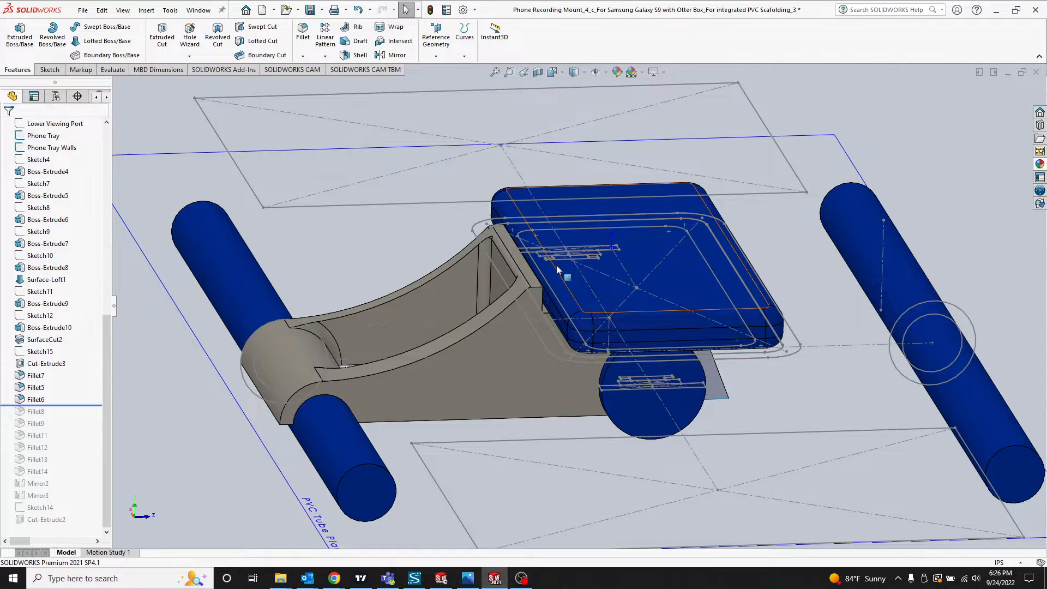
middle_drag(559, 273, 556, 436)
scroll(604, 198, up, 1)
scroll(603, 195, up, 2)
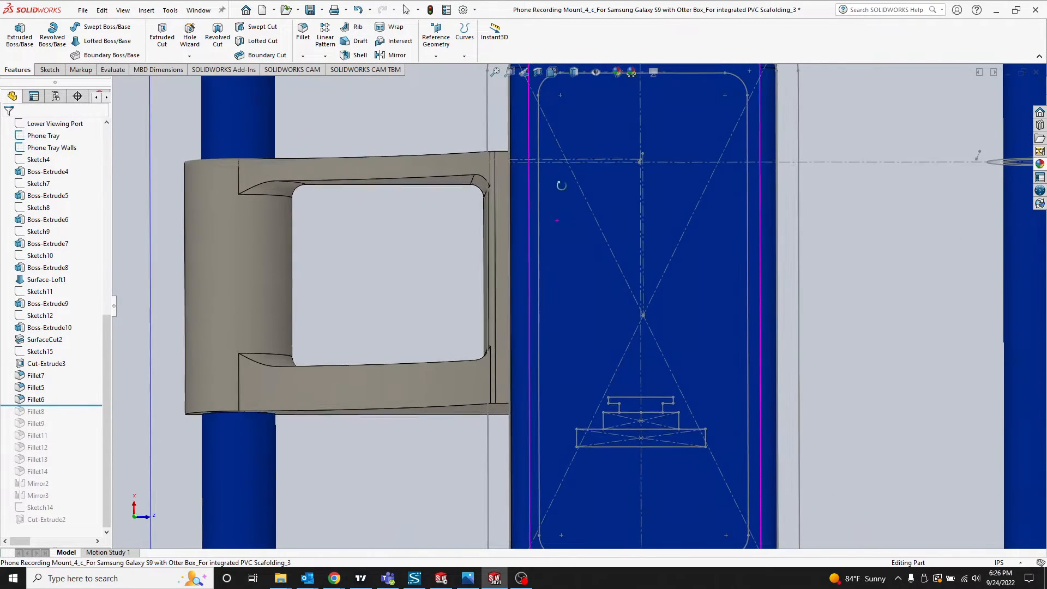
click(42, 403)
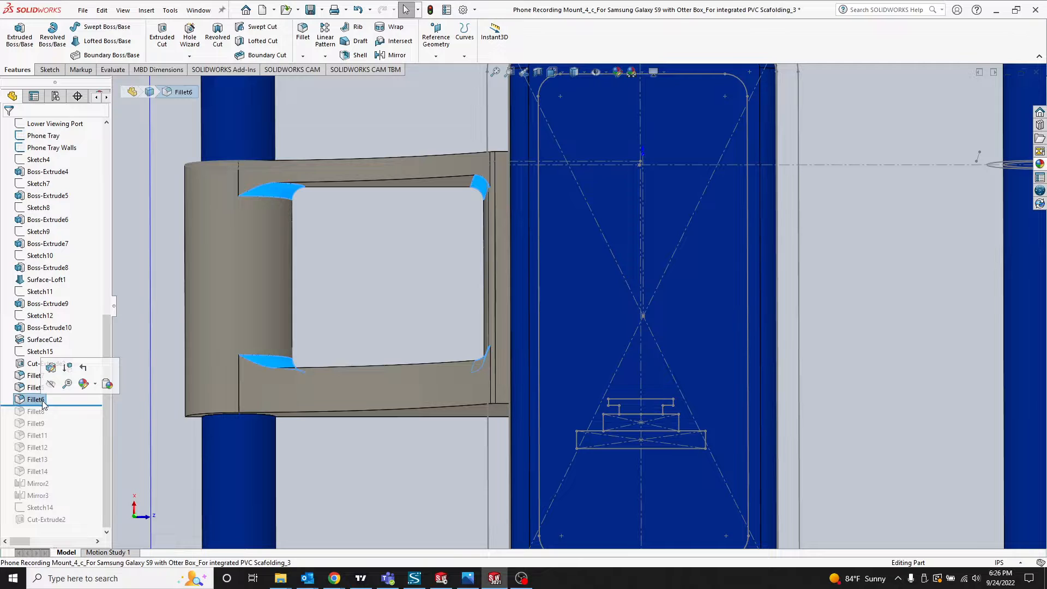
Step: Roll the feature history forward in stages to Fillet9 and Fillet11, inspecting the rounded arm edges and the underside
drag(75, 406, 73, 429)
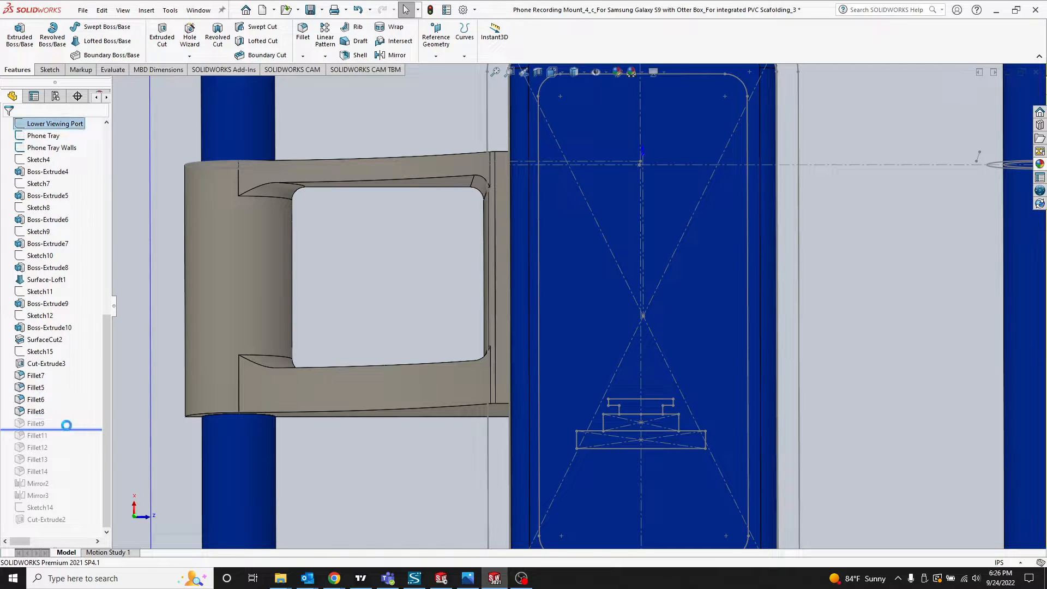
scroll(352, 415, down, 2)
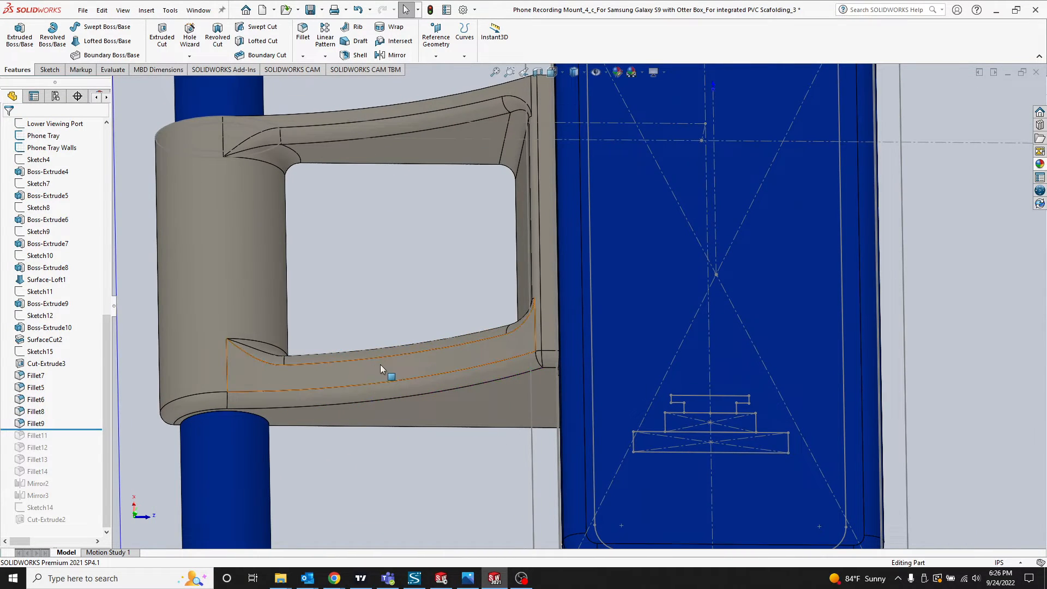
middle_drag(381, 364, 397, 342)
drag(82, 430, 75, 441)
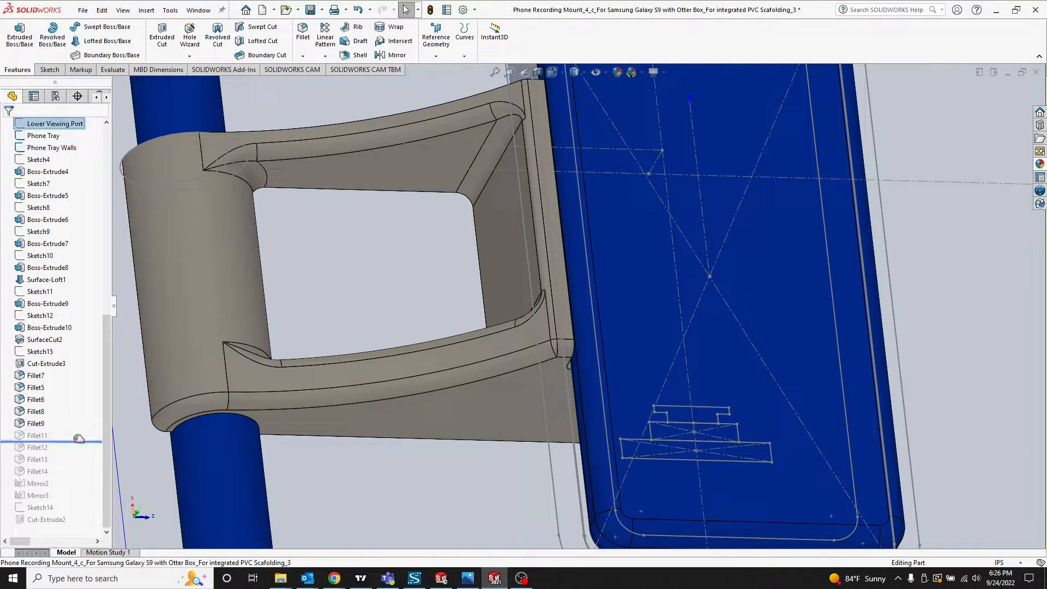
scroll(437, 459, up, 5)
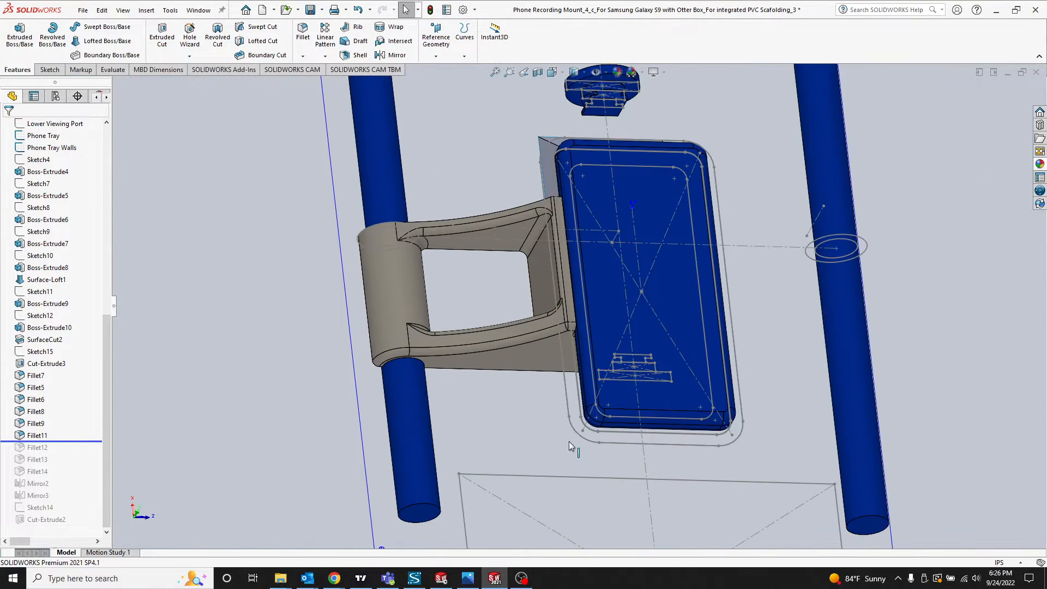
middle_drag(568, 441, 575, 253)
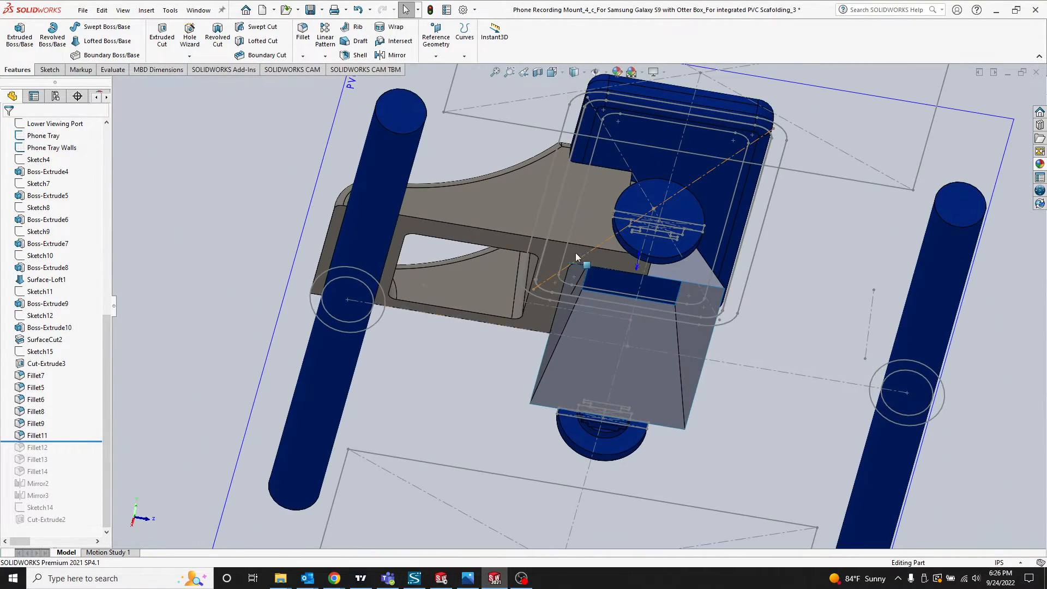
Step: Highlight the Boss-Extrude5 underside face and examine its window, inner corners and the viewing cone from below and above
scroll(513, 240, down, 5)
click(434, 235)
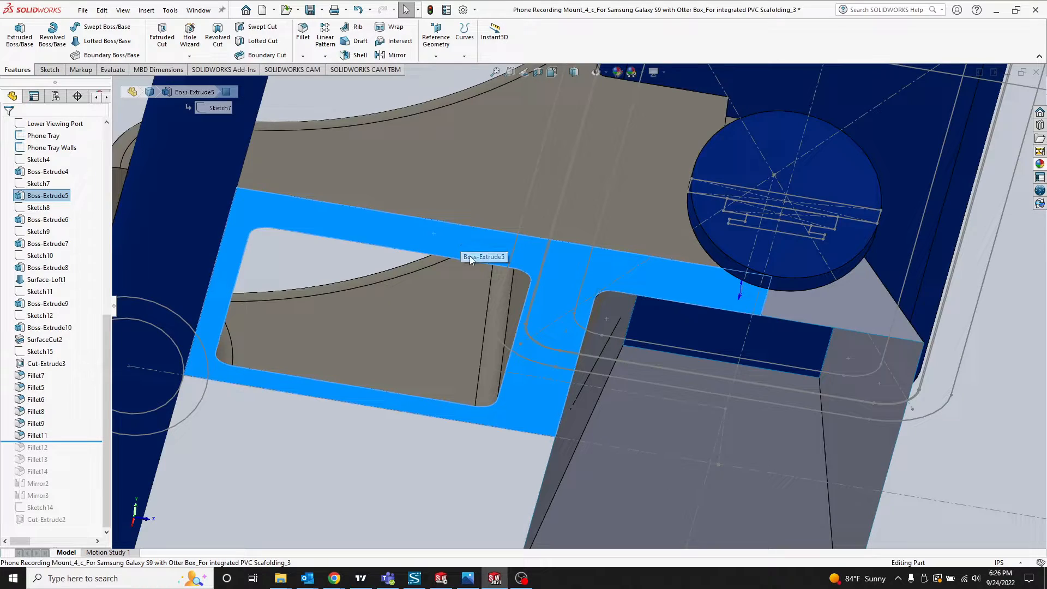
middle_drag(519, 280, 480, 237)
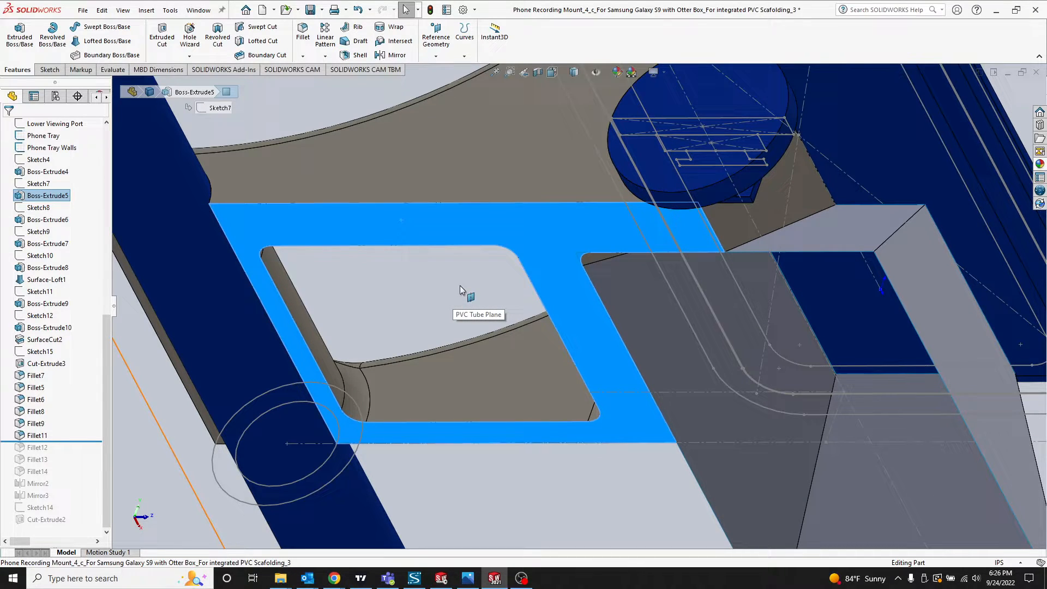
scroll(460, 286, up, 3)
mouse_move(498, 216)
middle_down()
mouse_move(522, 282)
mouse_move(568, 231)
middle_up()
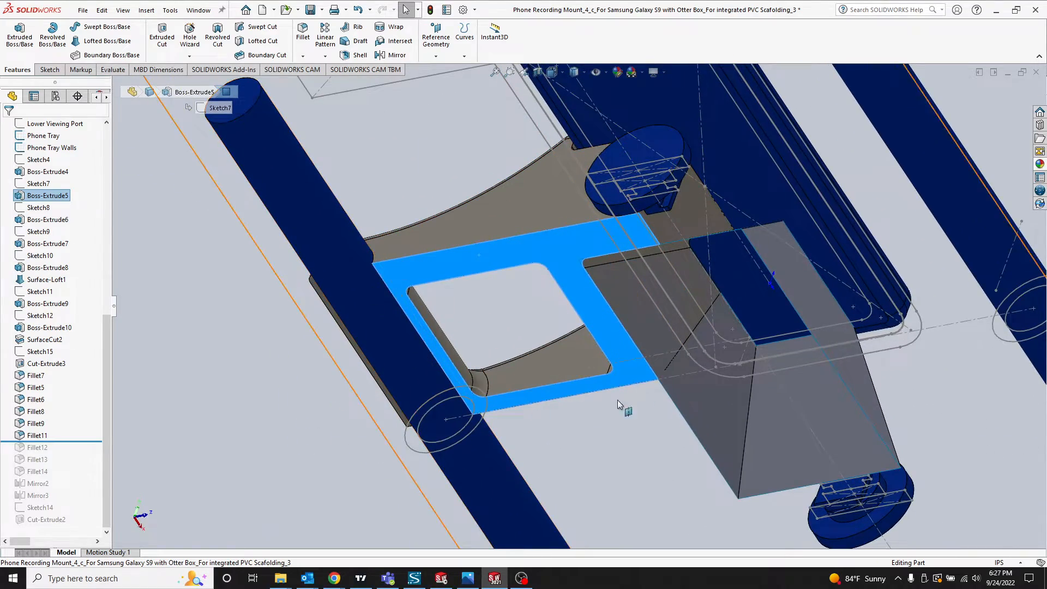
scroll(574, 248, down, 4)
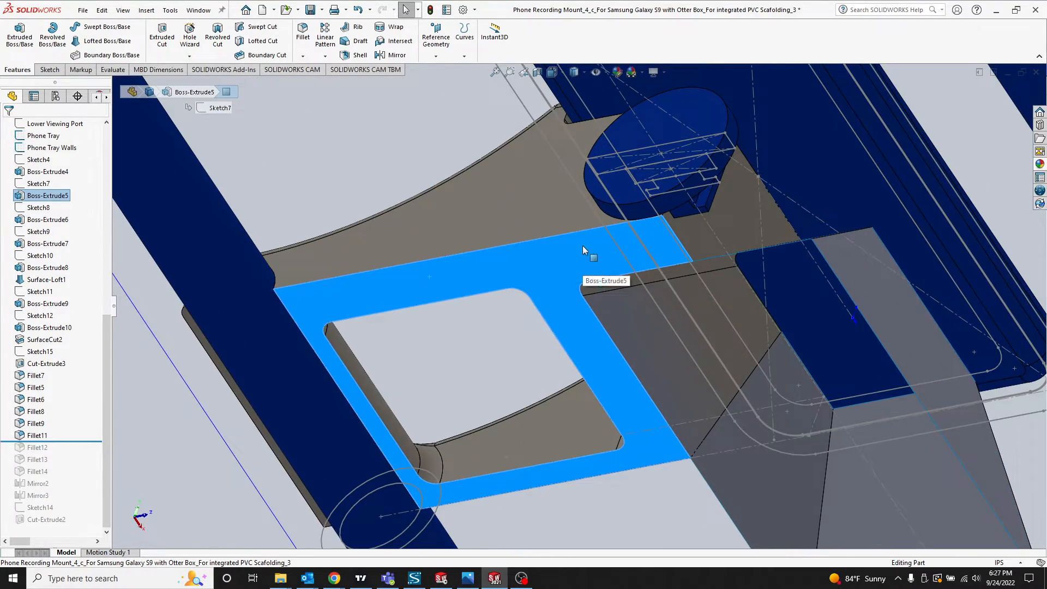
mouse_move(568, 227)
middle_down()
mouse_move(593, 276)
mouse_move(450, 309)
middle_up()
click(450, 309)
middle_drag(461, 348, 506, 182)
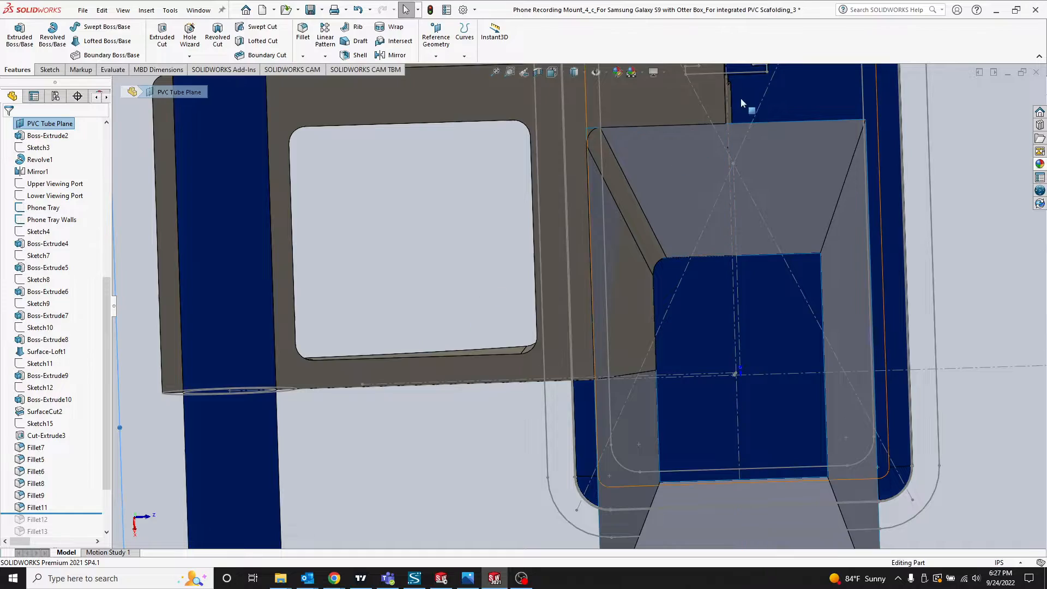
scroll(578, 300, up, 3)
middle_drag(631, 168, 588, 126)
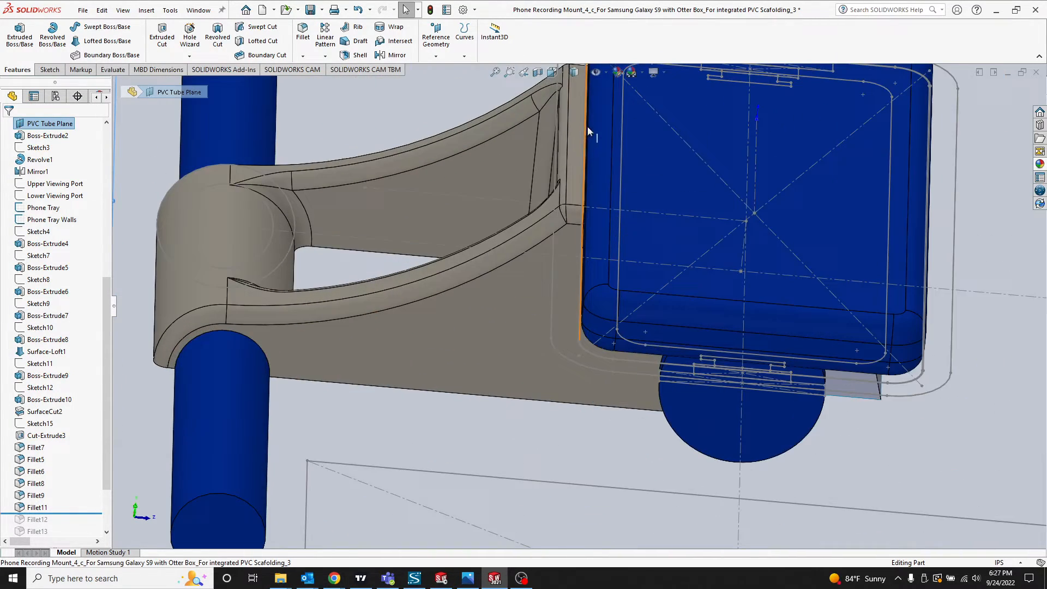
Step: Highlight Fillet9's faces along the arm and around the tube end, and roll the feature history forward through Fillet14
click(523, 249)
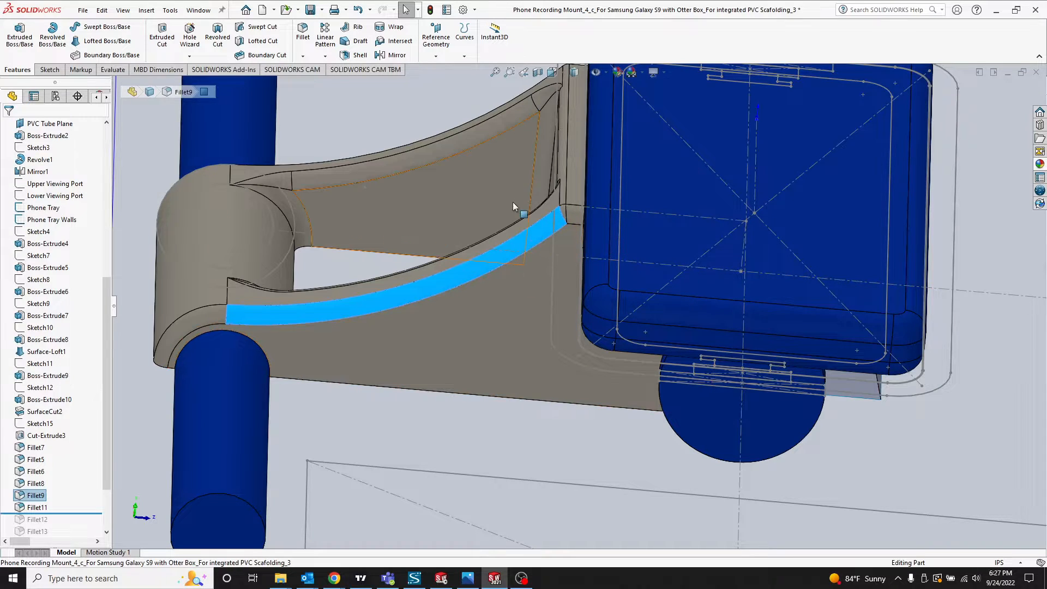
click(200, 327)
scroll(107, 326, down, 2)
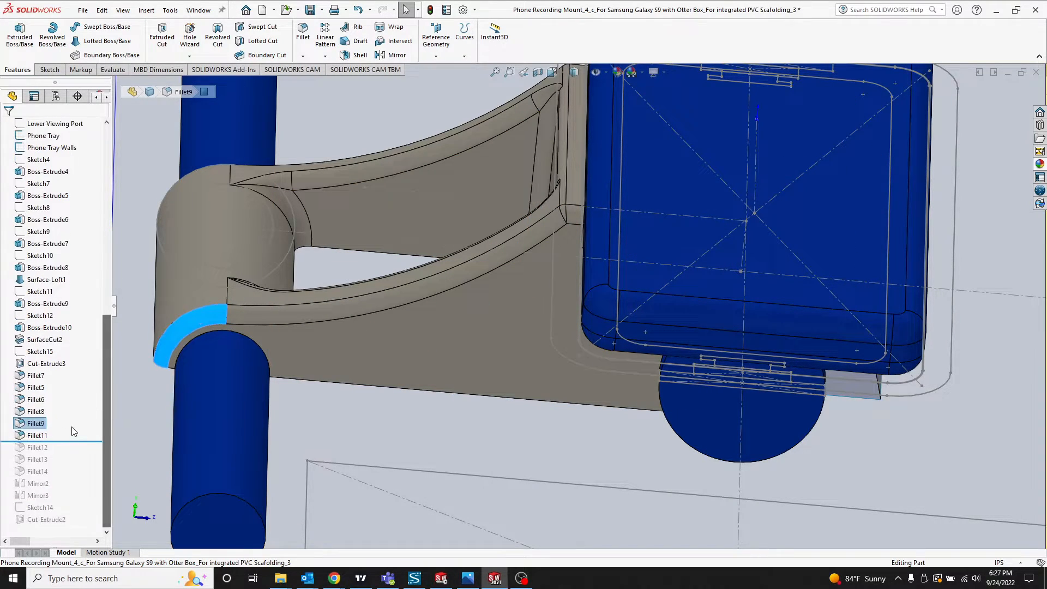
drag(75, 441, 54, 477)
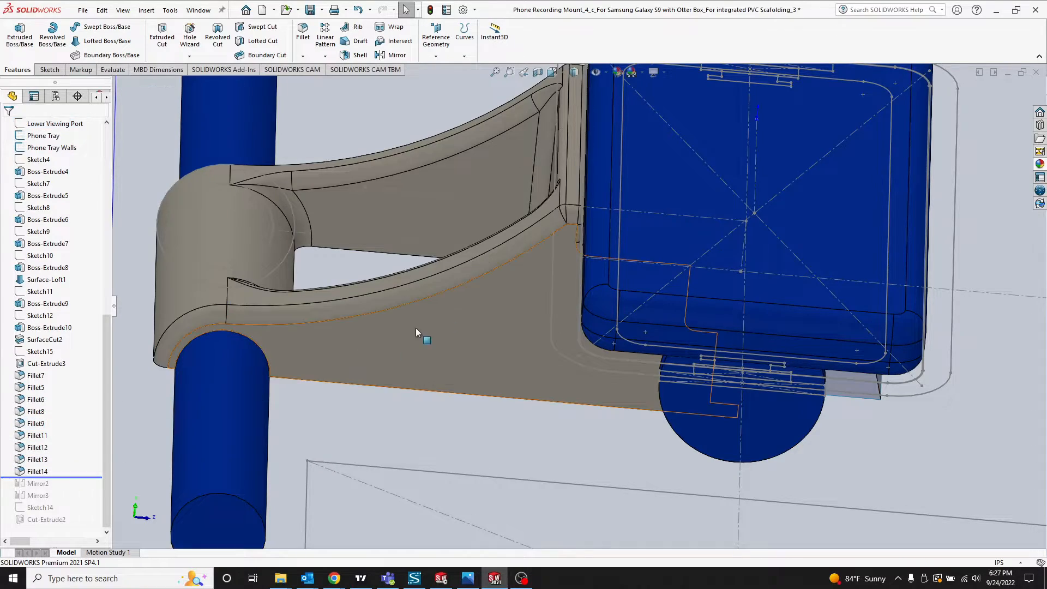
Step: Roll the feature history forward to include Mirror2 and Mirror3, and fit the whole mount in view
scroll(417, 329, up, 3)
middle_drag(555, 278, 504, 292)
drag(84, 478, 82, 498)
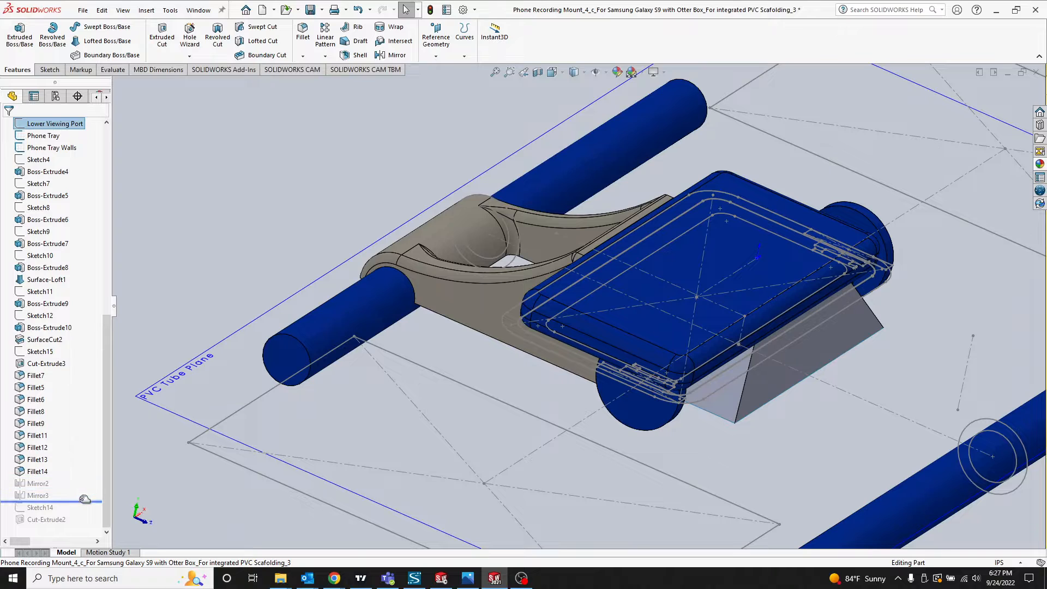
key(f)
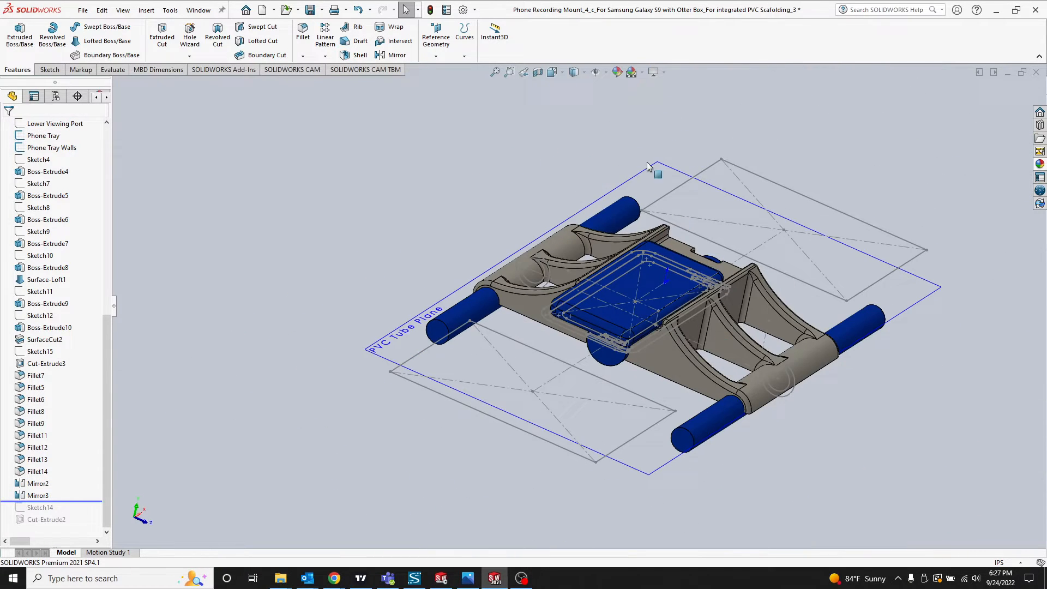
Step: Hide all sketches and reference planes, and display the mount shaded without edges
click(595, 74)
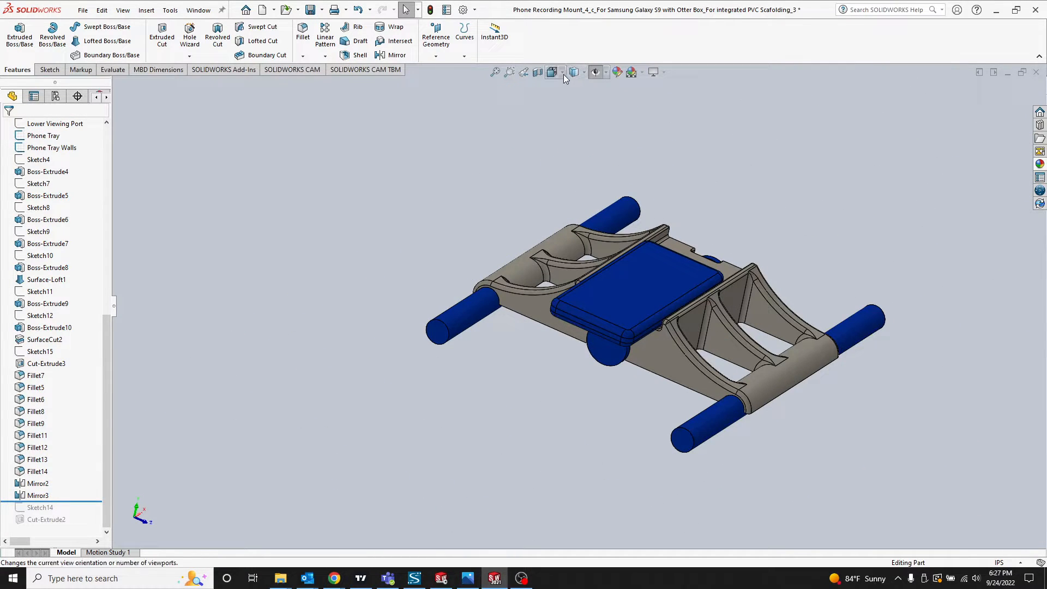
click(584, 73)
click(576, 102)
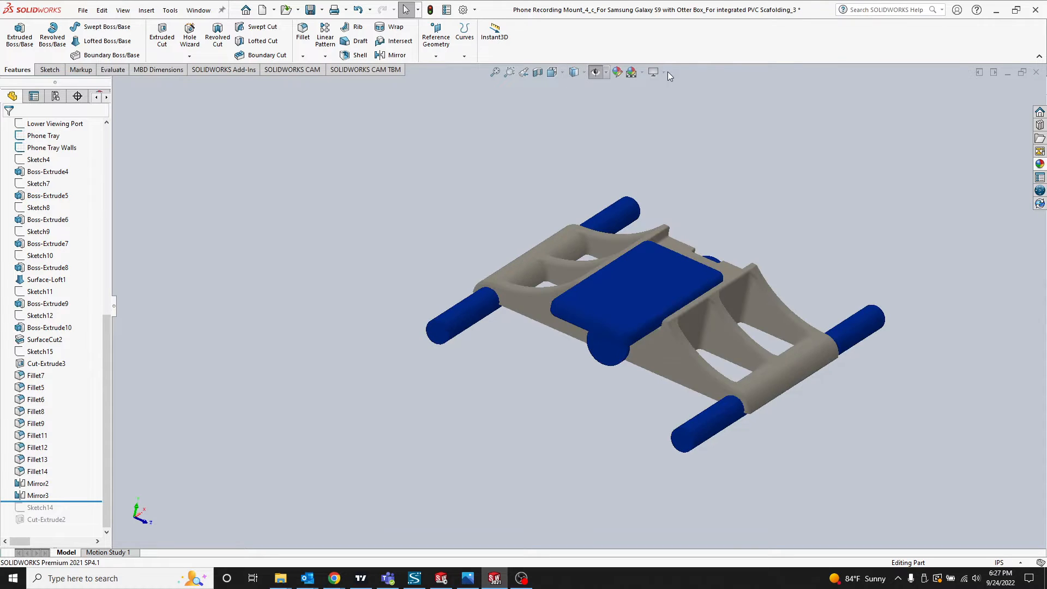
Step: Turn on RealView graphics and shadow effects for the model and inspect the mirrored mount from a rotated view
click(658, 73)
click(661, 99)
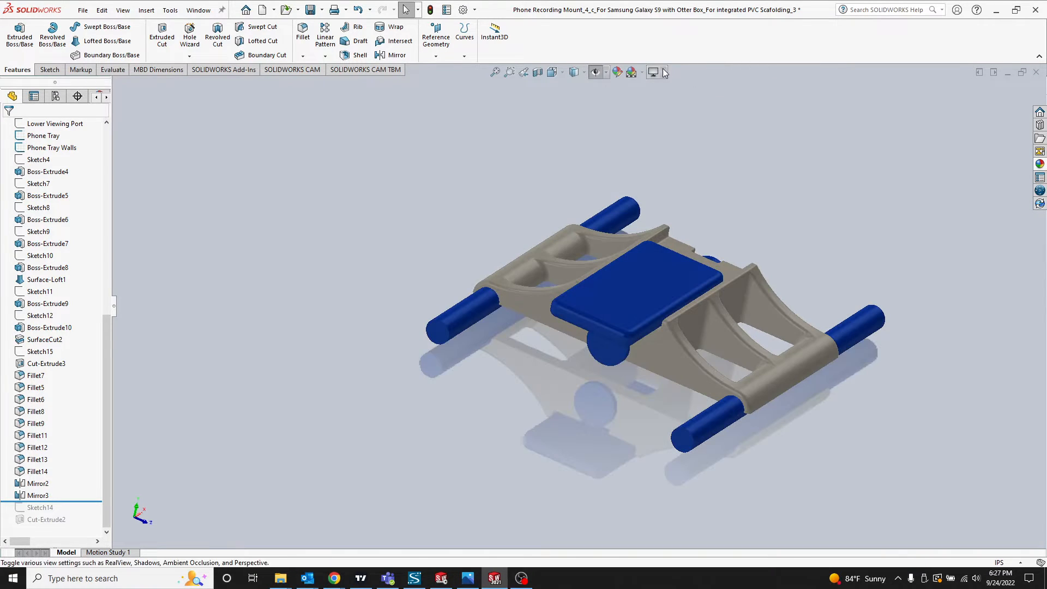
click(655, 73)
click(693, 113)
middle_drag(771, 207, 746, 234)
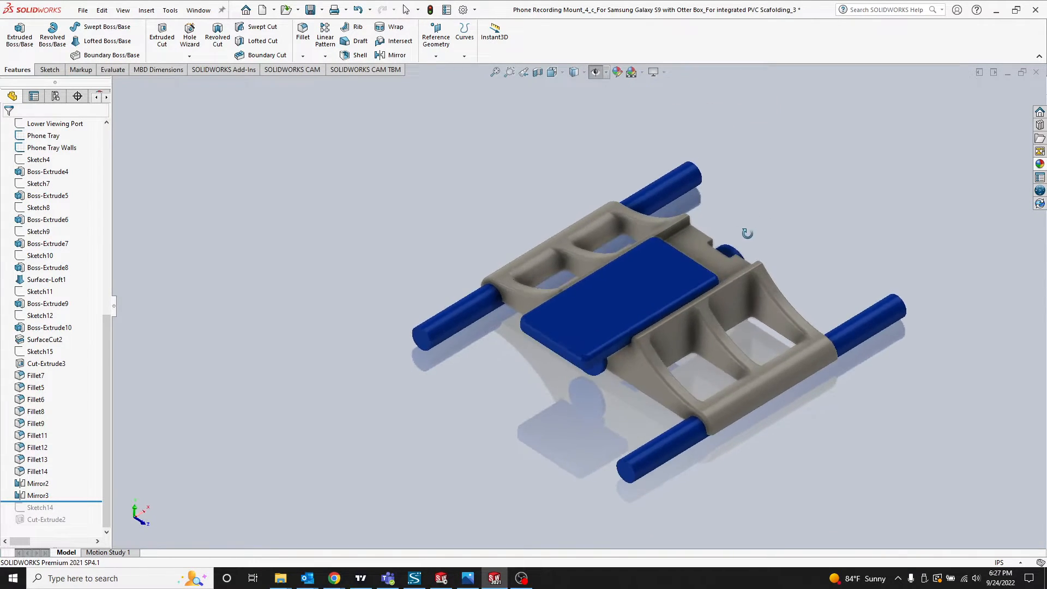
Step: Roll the feature history forward to include Sketch14 and Cut-Extrude2, and highlight Sketch14's two hole circles beside the phone tray's viewing port
scroll(742, 327, up, 1)
scroll(740, 333, down, 3)
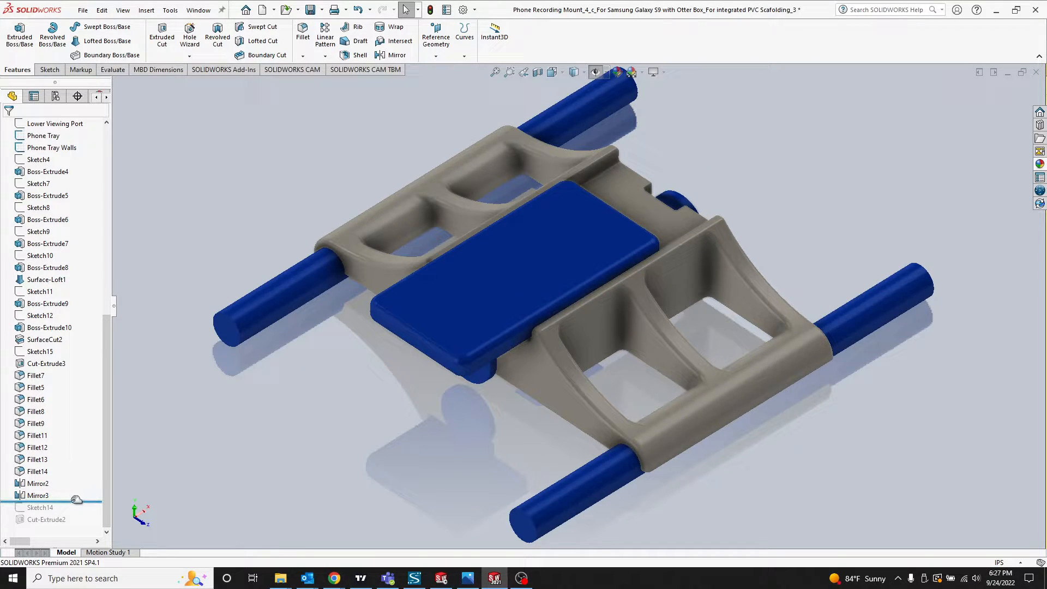
middle_drag(601, 299, 582, 321)
middle_drag(572, 369, 608, 299)
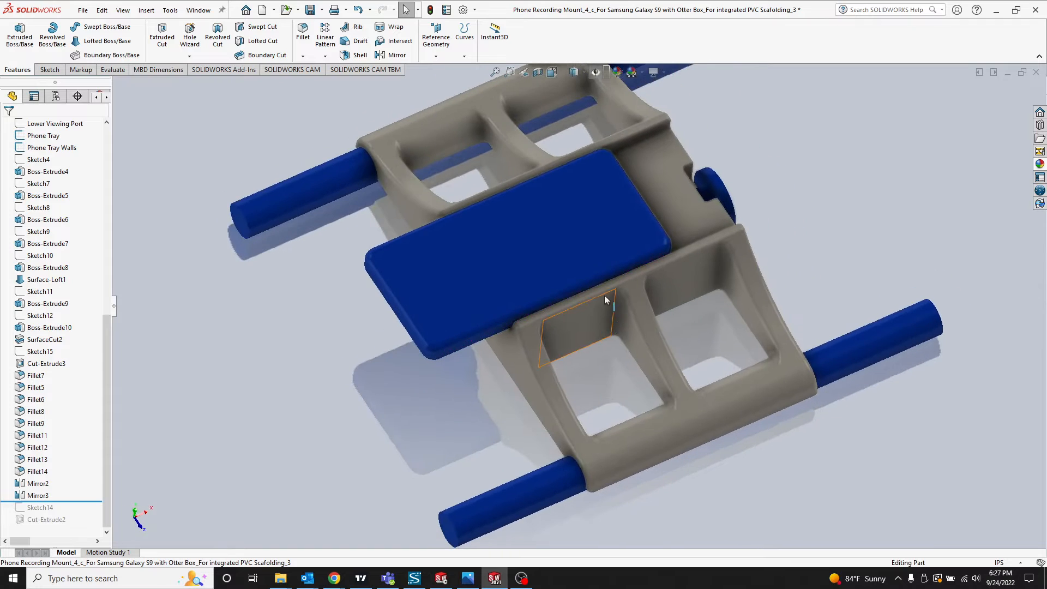
drag(83, 501, 84, 523)
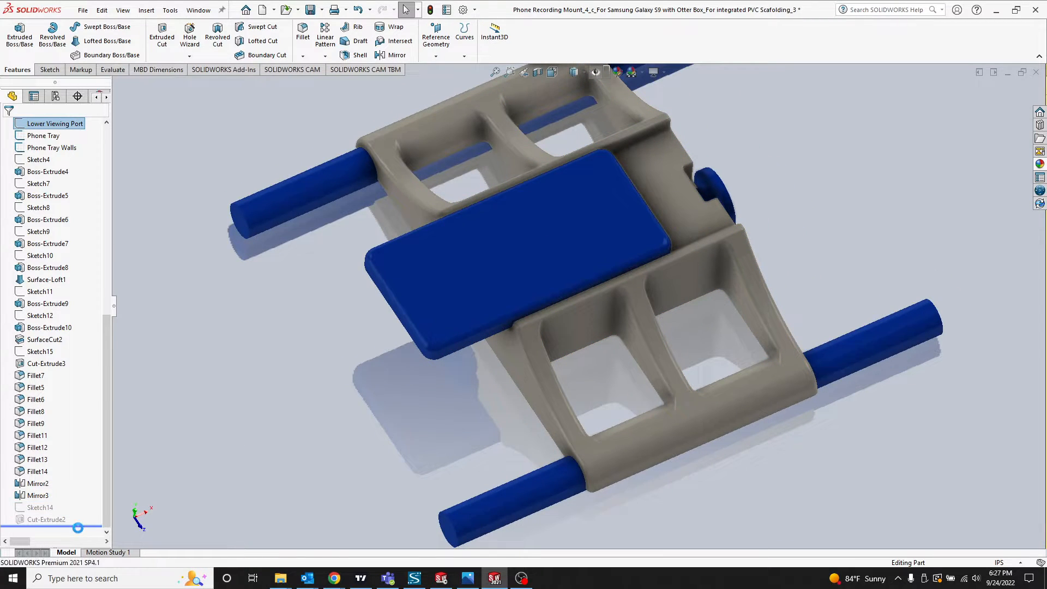
click(40, 509)
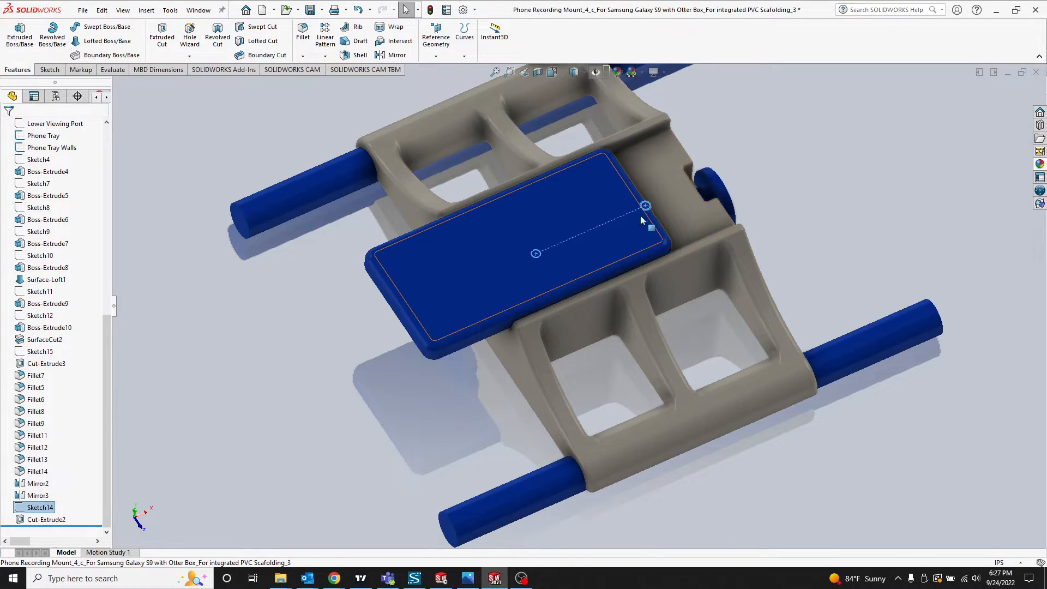
middle_drag(616, 224, 621, 266)
scroll(671, 240, down, 4)
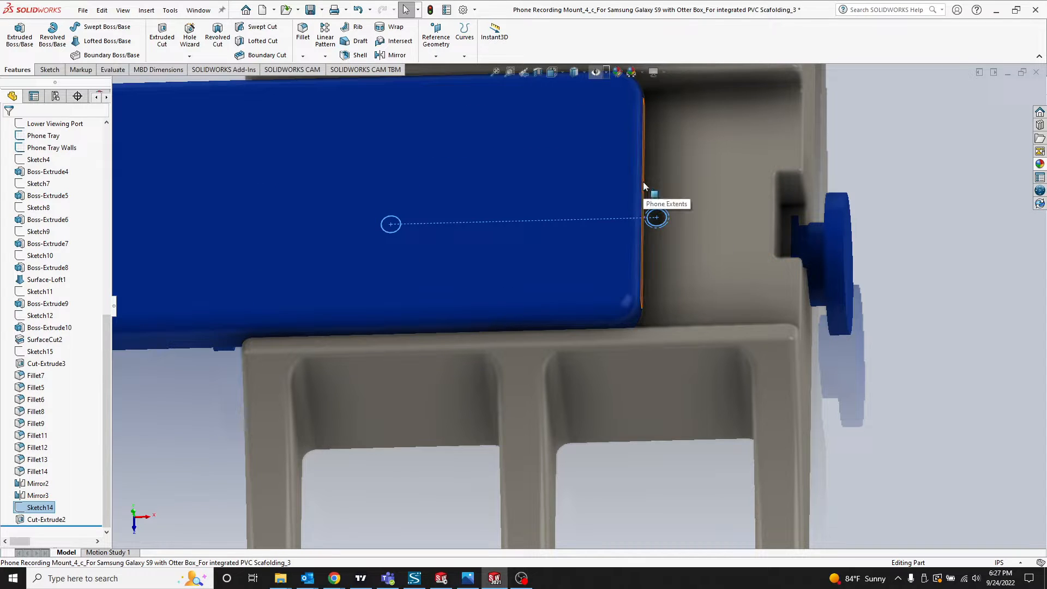
scroll(611, 213, up, 5)
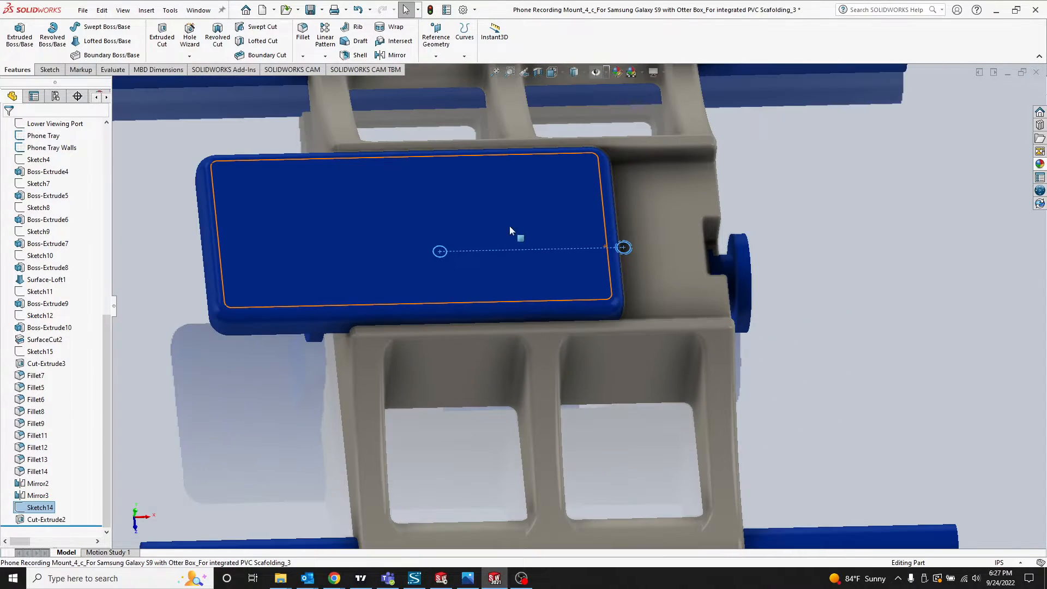
Step: Highlight the phone's upper face and the tray floor to examine the two hole positions, and view the whole mount at an angle
click(295, 222)
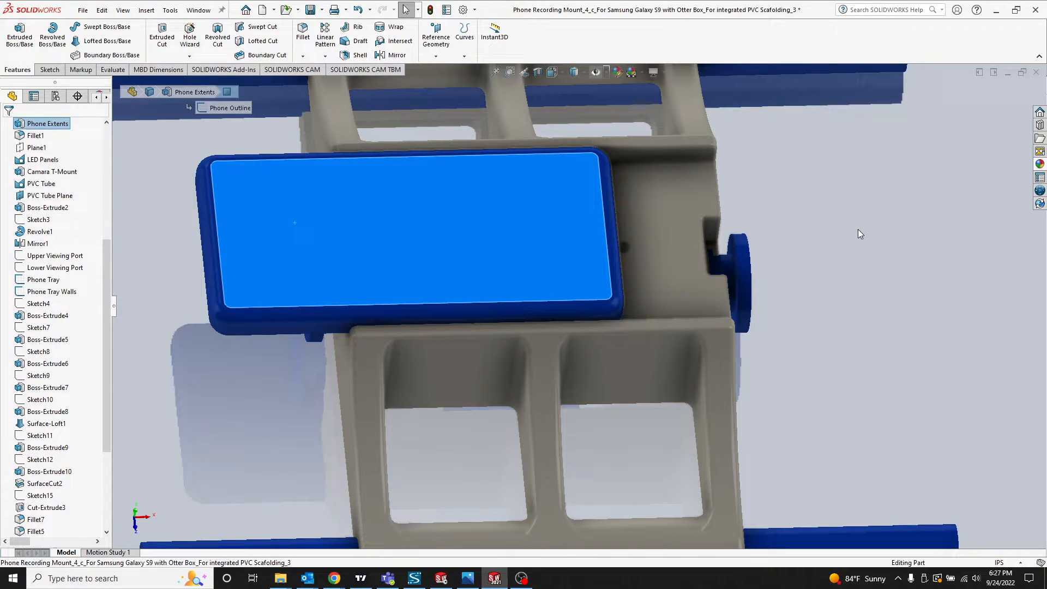
middle_drag(573, 222, 606, 244)
click(690, 247)
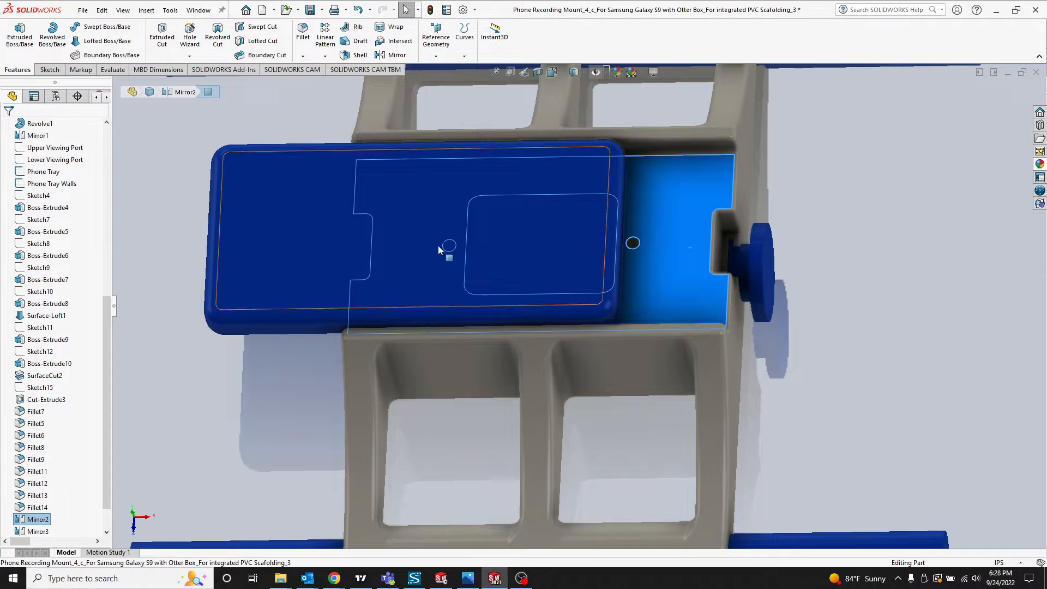
middle_drag(576, 267, 567, 223)
scroll(617, 358, up, 5)
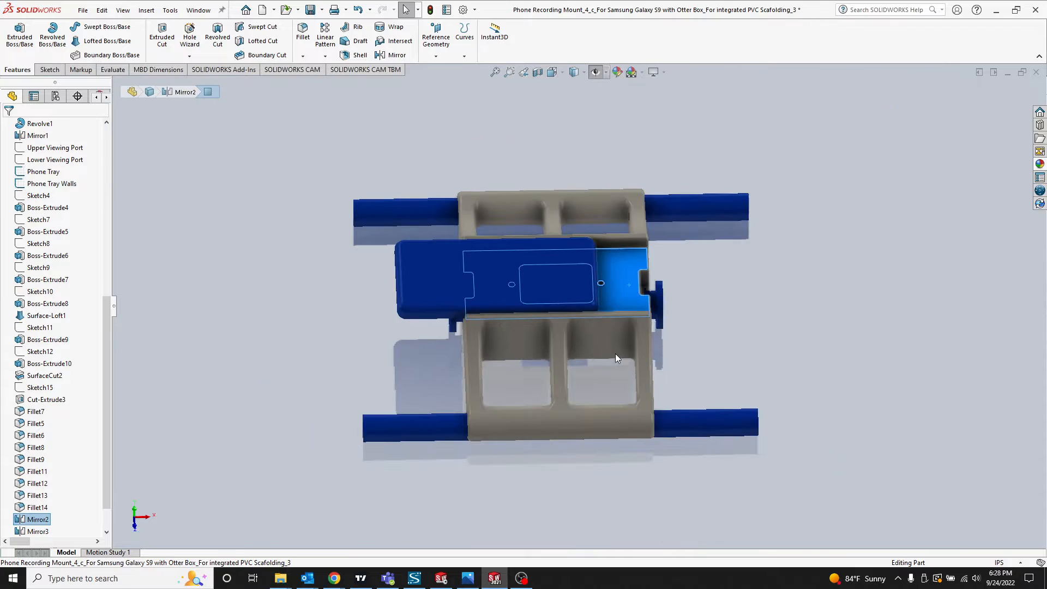
click(688, 343)
middle_drag(676, 343, 493, 398)
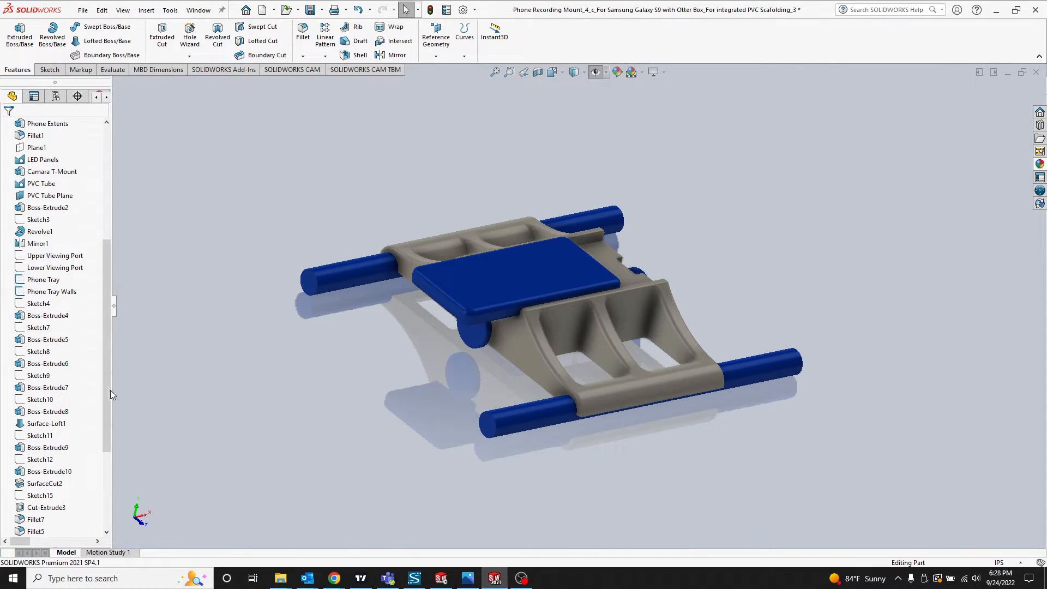
Step: Delete the phone, tube and knob solid bodies from Fillet1 through Mirror1, keeping only the Cut-Extrude2 mount body
scroll(107, 392, down, 4)
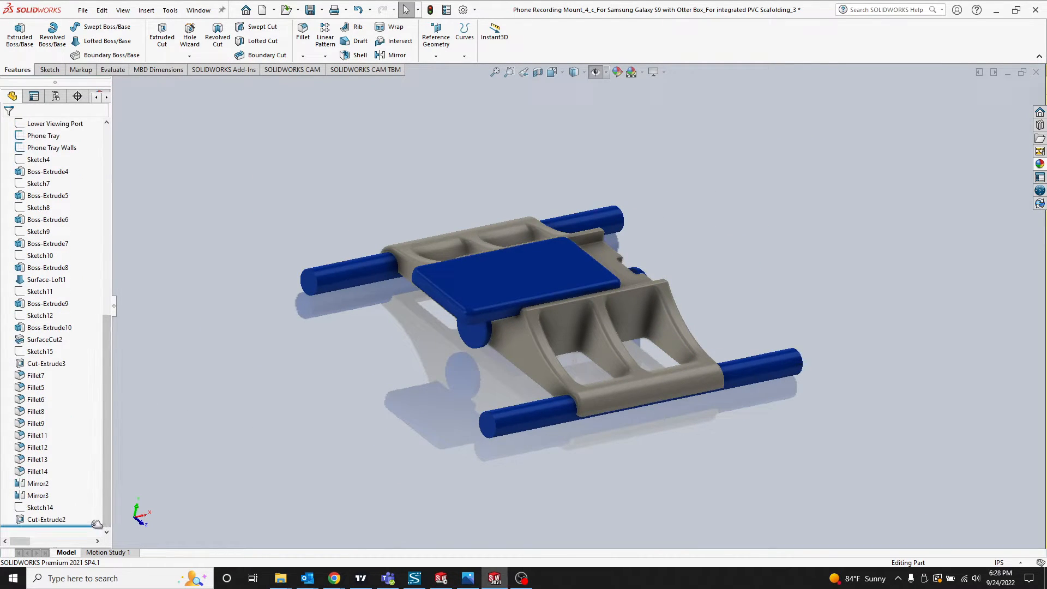
drag(106, 479, 123, 199)
click(48, 195)
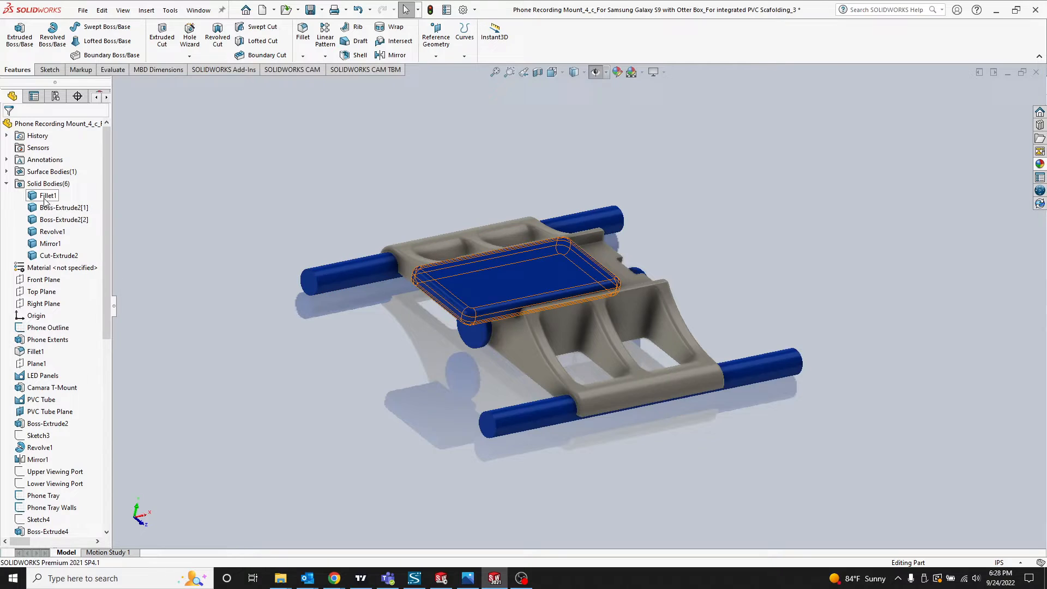
shift+click(43, 243)
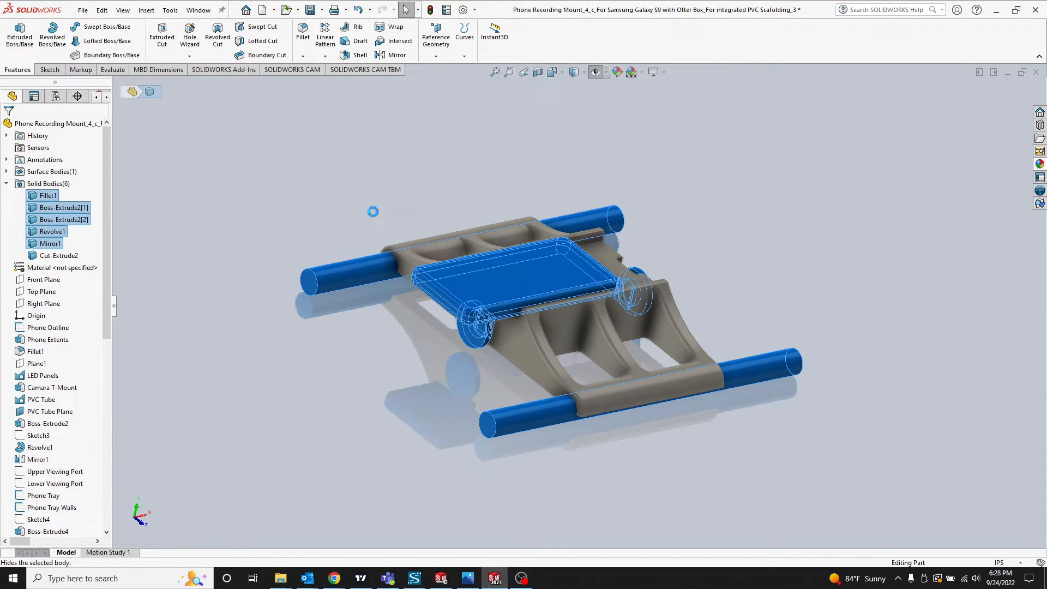
key(Delete)
key(Return)
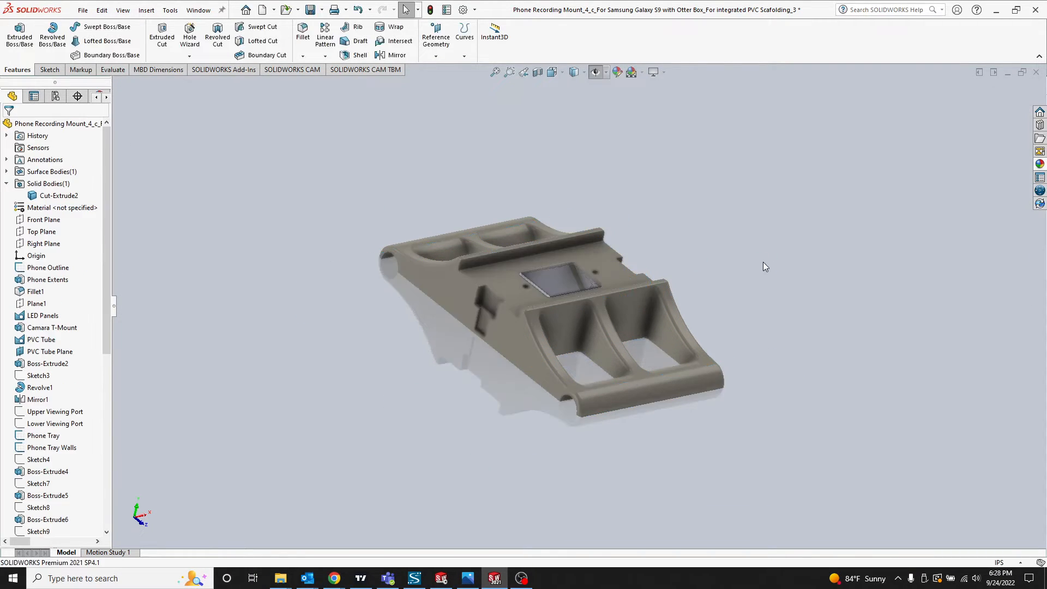
Step: Hide the Surface-Loft1 surface body inside the viewing port
scroll(569, 299, down, 5)
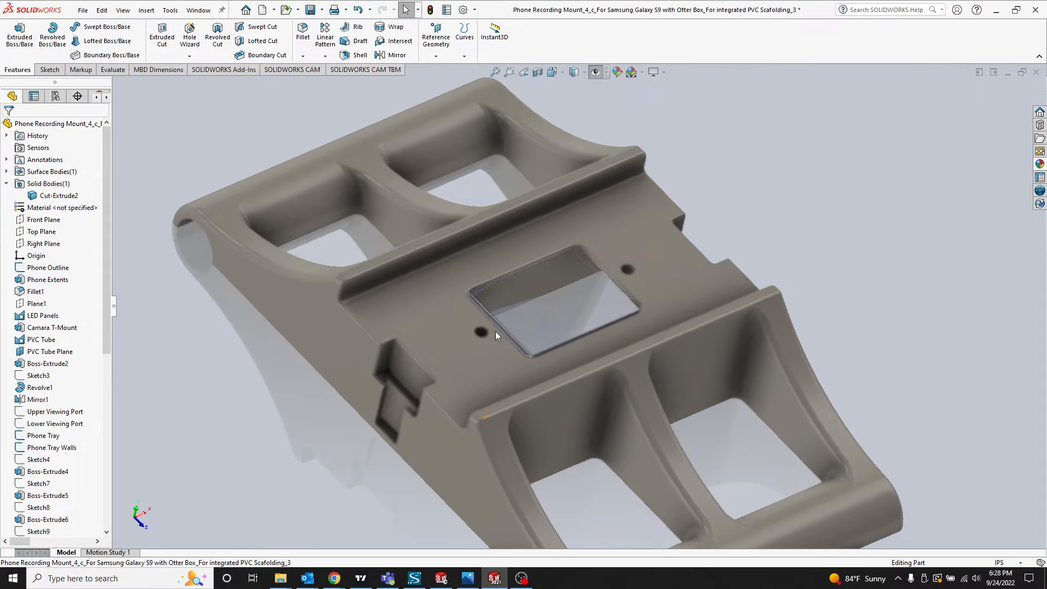
click(7, 172)
click(58, 184)
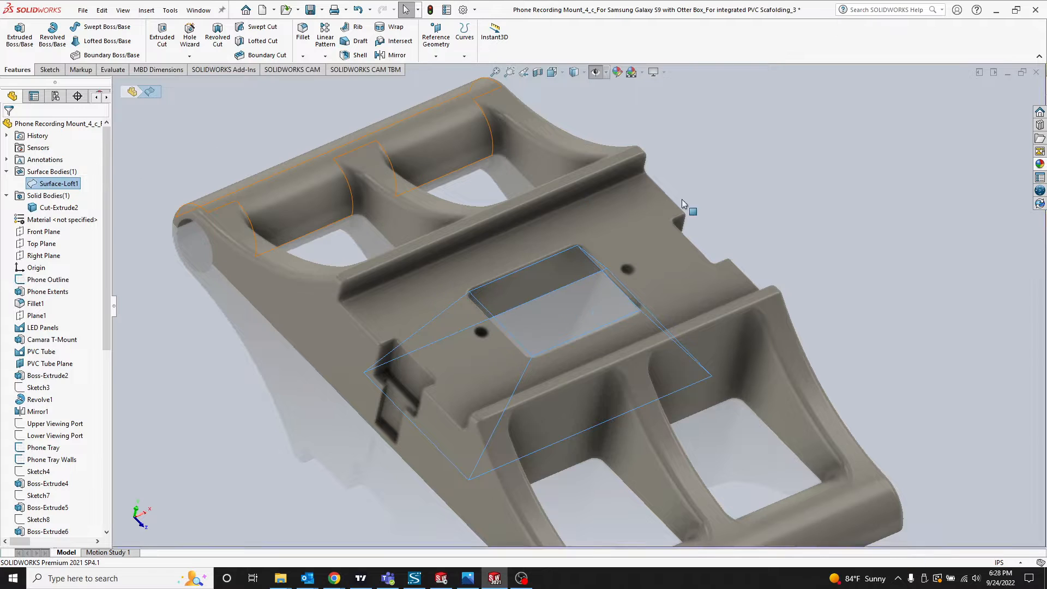
click(731, 222)
Step: Examine the mount's underside, focusing on the sloped walls around the central viewing port
scroll(813, 215, up, 5)
middle_drag(643, 369, 689, 143)
scroll(585, 359, down, 6)
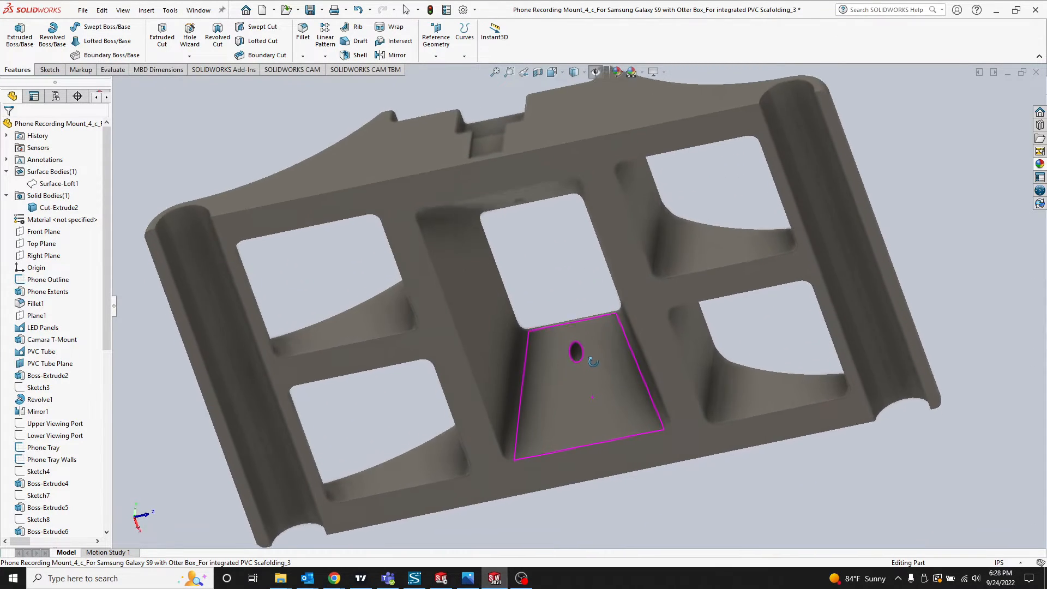
scroll(587, 289, up, 3)
mouse_move(577, 262)
middle_down()
mouse_move(582, 484)
mouse_move(596, 384)
mouse_move(578, 431)
mouse_move(587, 360)
mouse_move(627, 210)
mouse_move(571, 250)
mouse_move(600, 185)
mouse_move(571, 219)
mouse_move(600, 287)
mouse_move(574, 411)
mouse_move(583, 275)
mouse_move(573, 251)
middle_up()
scroll(600, 372, down, 3)
Step: Highlight the pocket's wall face beside the phone tray, and examine the mount from above and from low angles
click(577, 384)
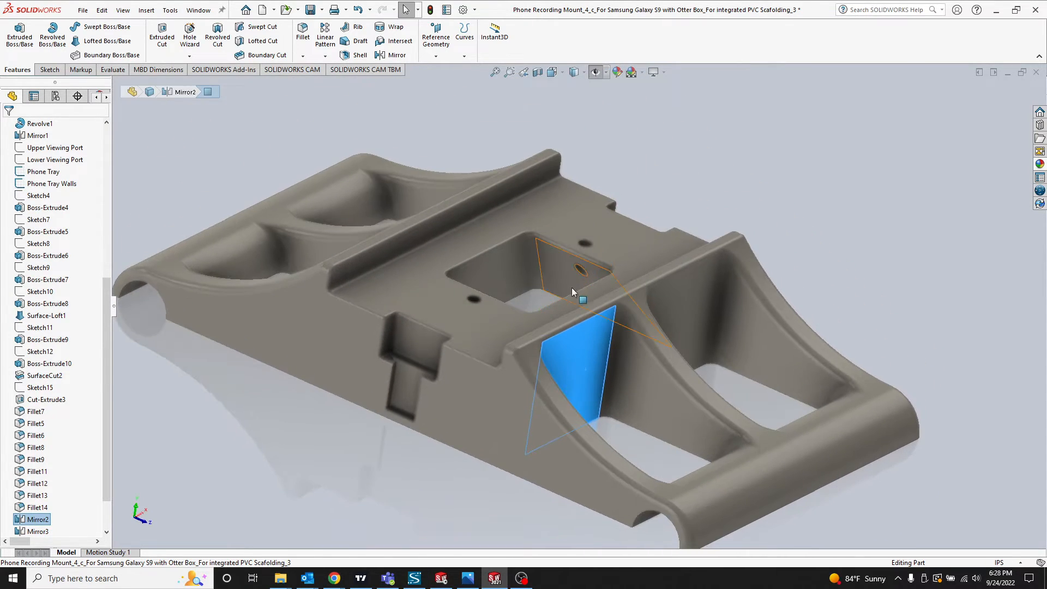
scroll(572, 287, up, 3)
middle_drag(582, 287, 588, 316)
scroll(588, 316, down, 1)
click(547, 287)
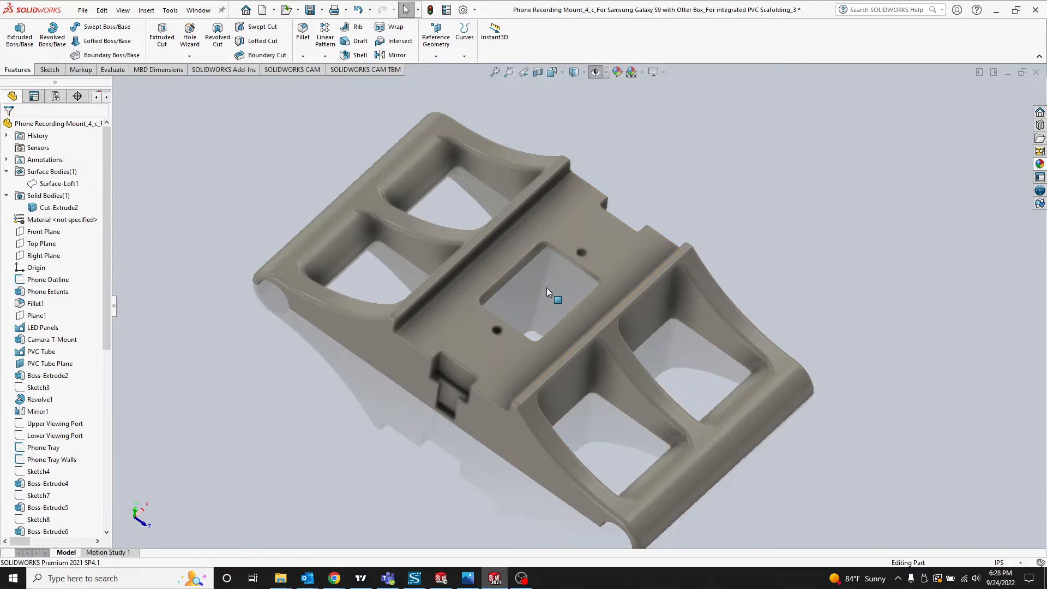
middle_drag(624, 198, 619, 177)
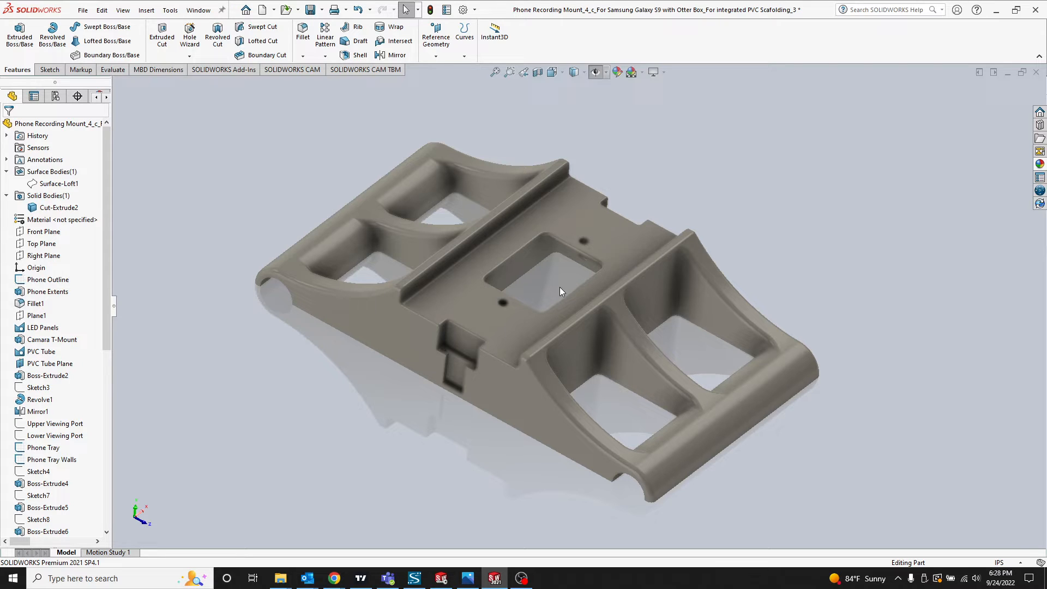
middle_drag(547, 284, 555, 213)
scroll(591, 395, down, 2)
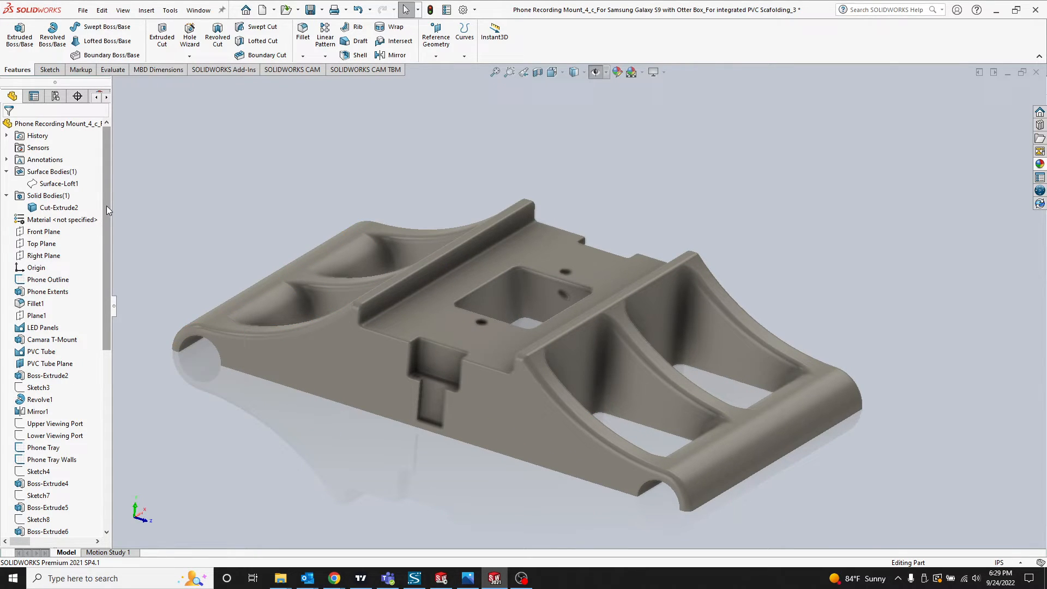
Step: Roll the feature history back to before the Phone Outline sketch
drag(108, 210, 104, 285)
click(50, 137)
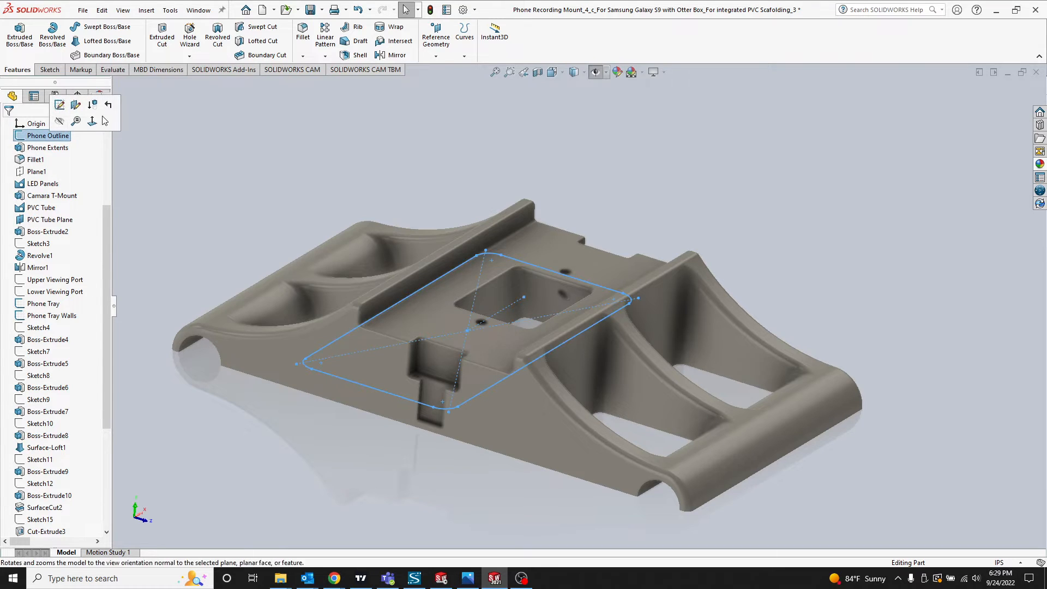
click(108, 104)
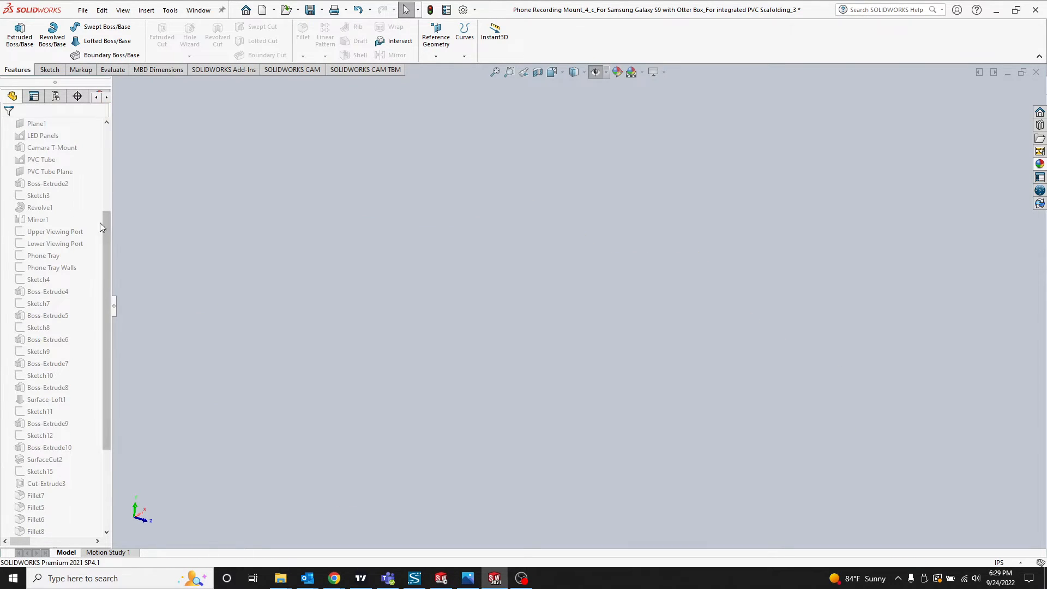
Step: Replay the feature history forward in stages through PVC Tube Plane, Sketch7 and Sketch10
mouse_move(105, 236)
mouse_down()
mouse_move(108, 172)
mouse_move(82, 287)
mouse_up()
scroll(93, 252, down, 4)
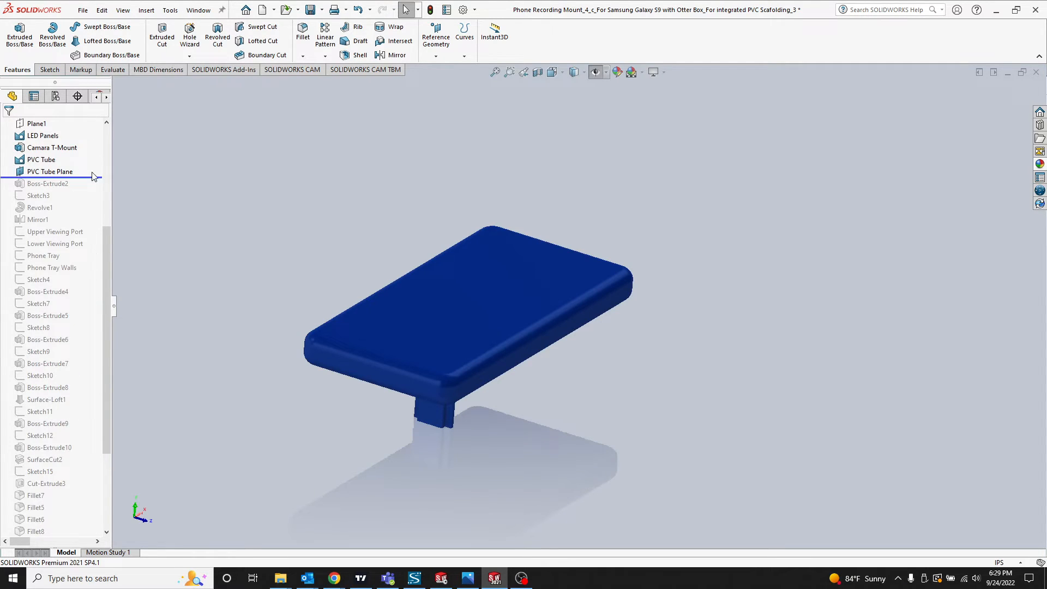
drag(94, 176, 86, 317)
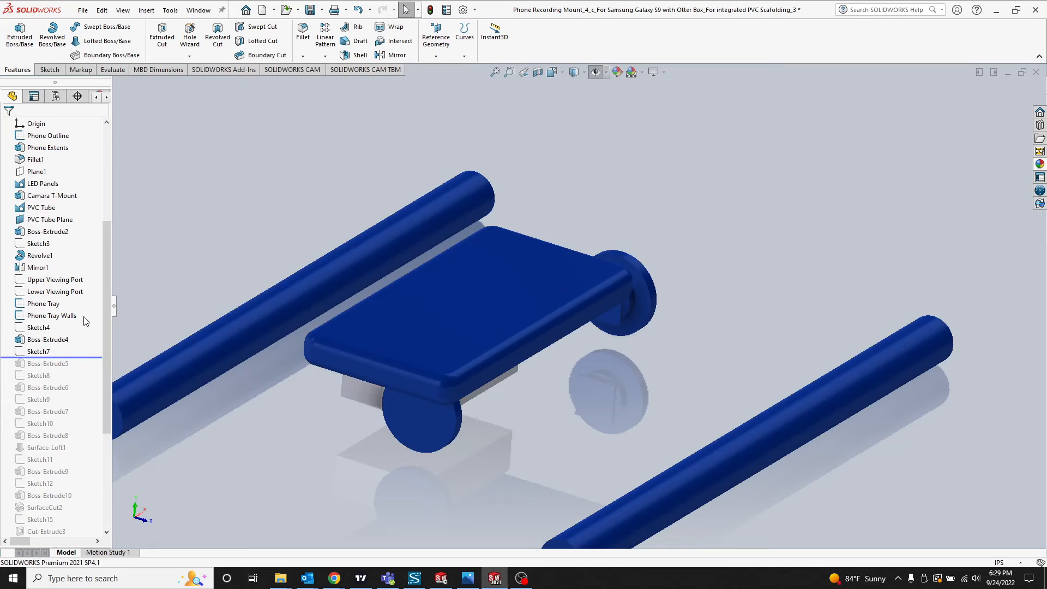
drag(99, 357, 95, 428)
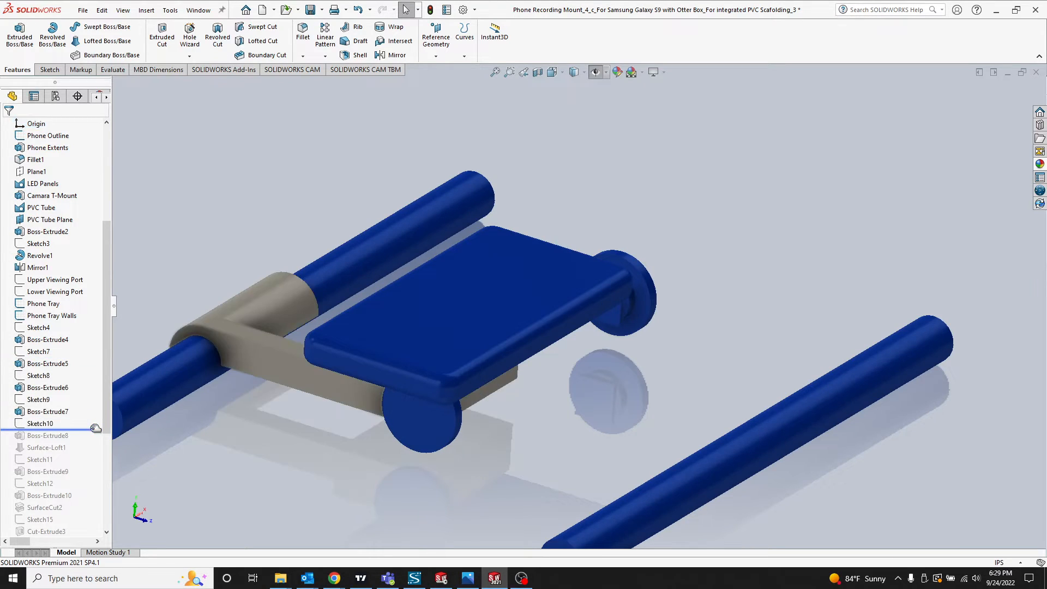
Step: Roll the feature history forward to the end, including Body-Delete/Keep 1, and inspect the completed mount from an angled close view
scroll(96, 428, down, 4)
drag(95, 286, 90, 525)
scroll(87, 398, down, 1)
scroll(555, 359, up, 5)
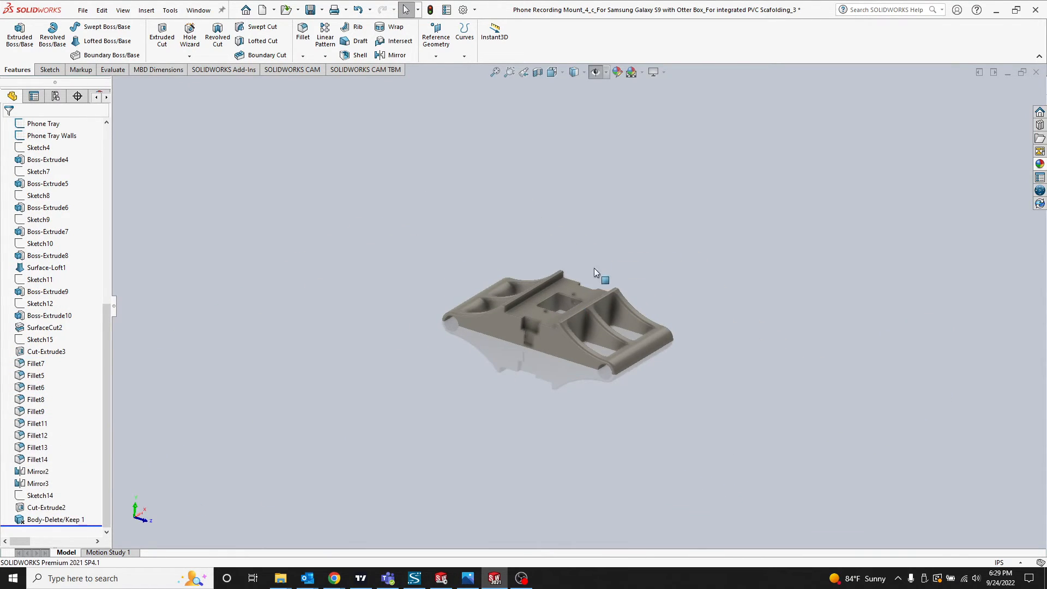
scroll(575, 297, down, 4)
mouse_move(607, 295)
middle_down()
mouse_move(605, 271)
mouse_move(601, 313)
middle_up()
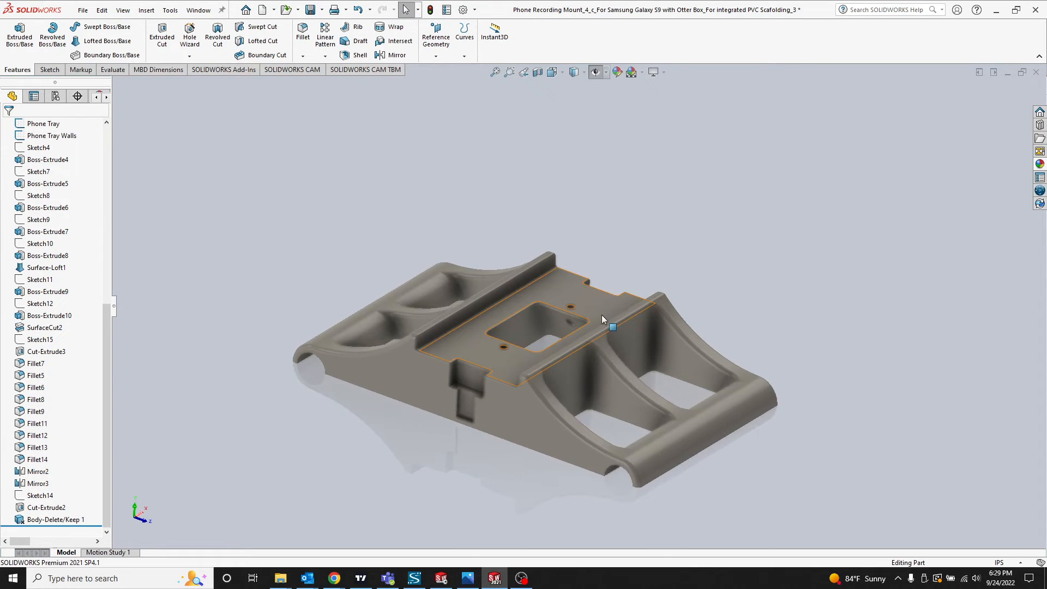
scroll(713, 354, down, 3)
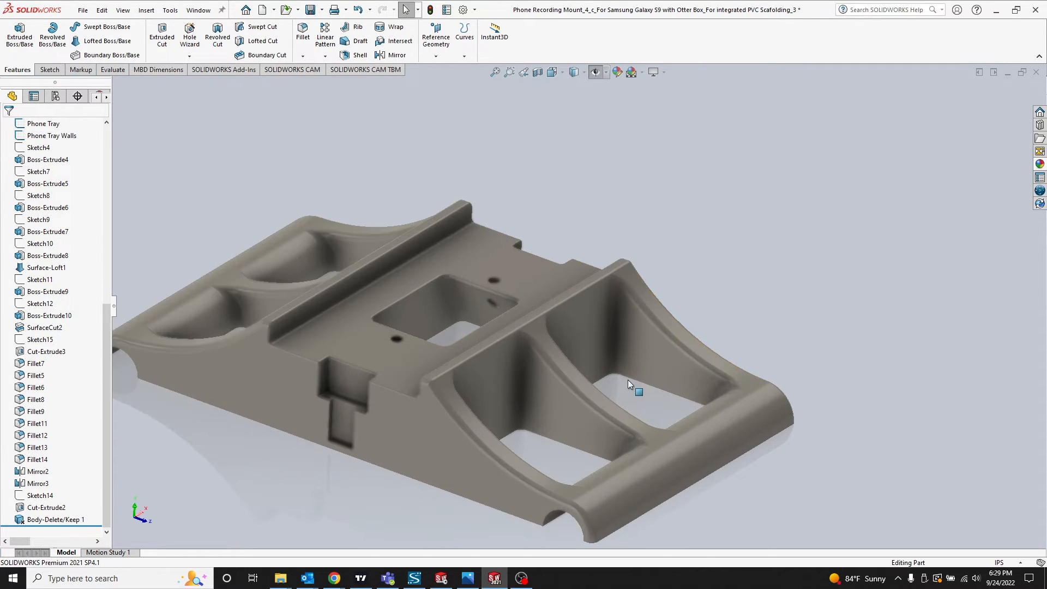